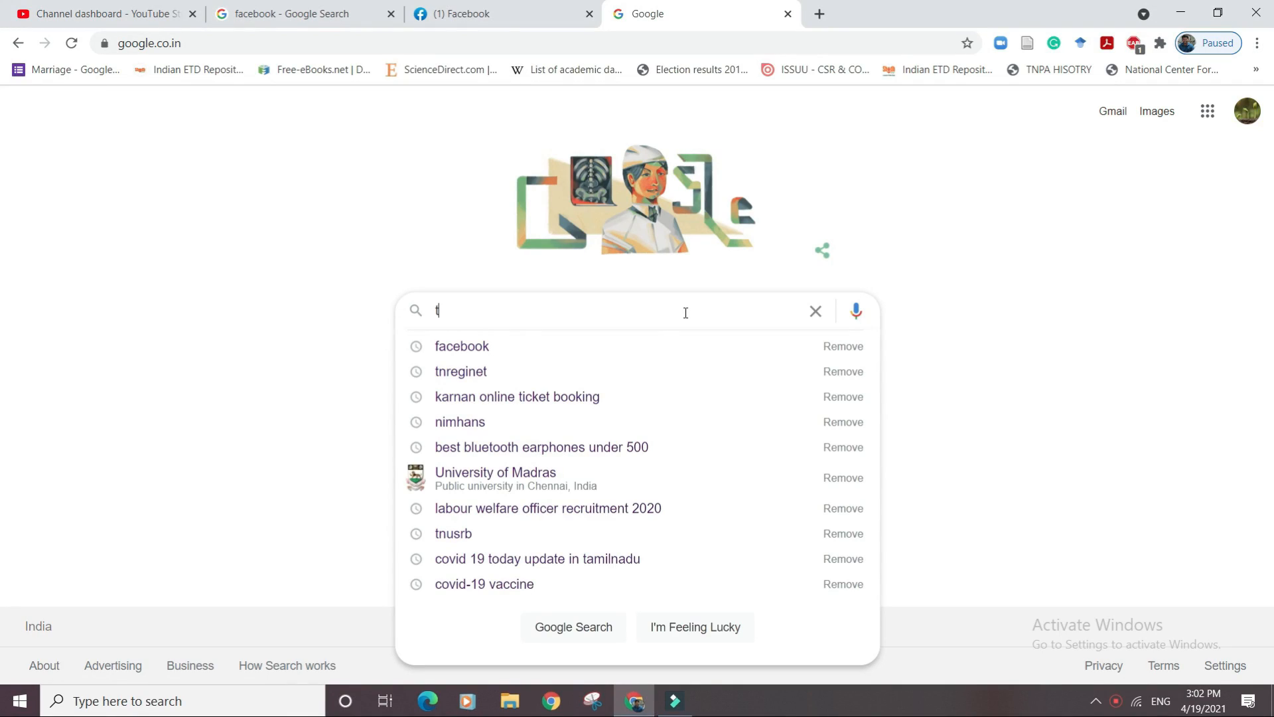
# Search Google for 'tnreginet' and open the tnreginet.gov.in portal from the top result.
pyautogui.write('nreg')
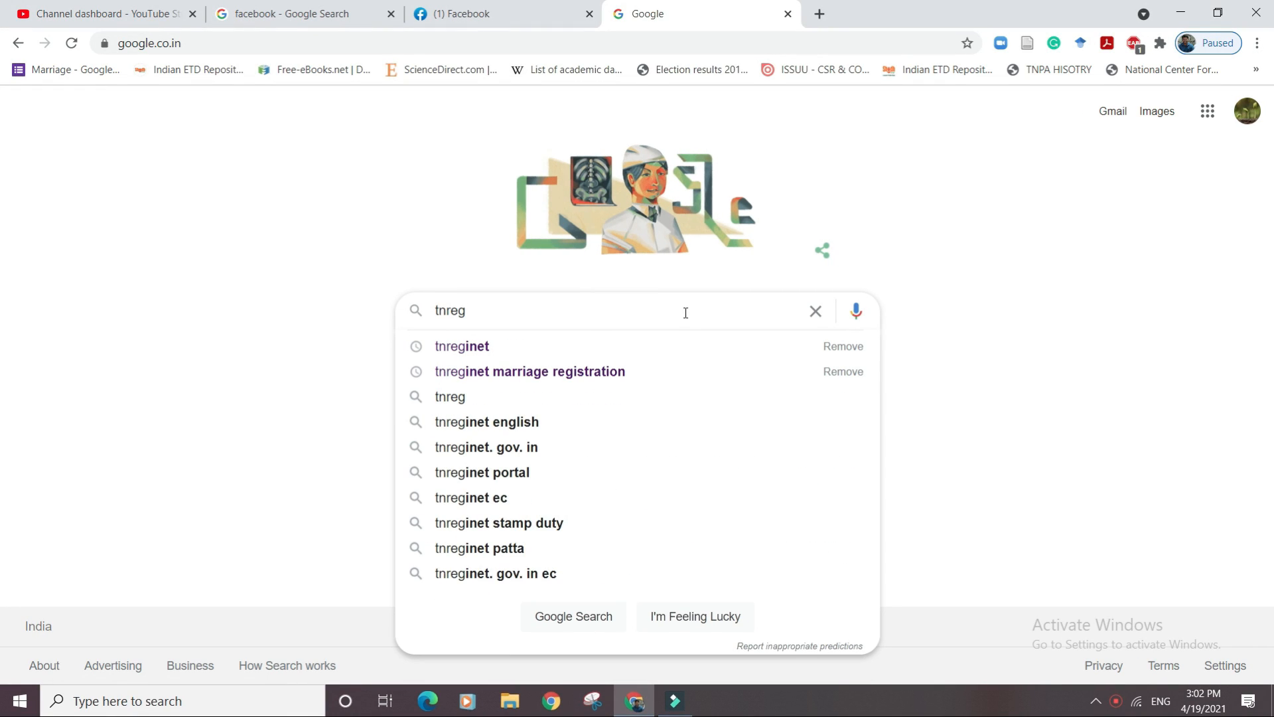
pyautogui.write('inet')
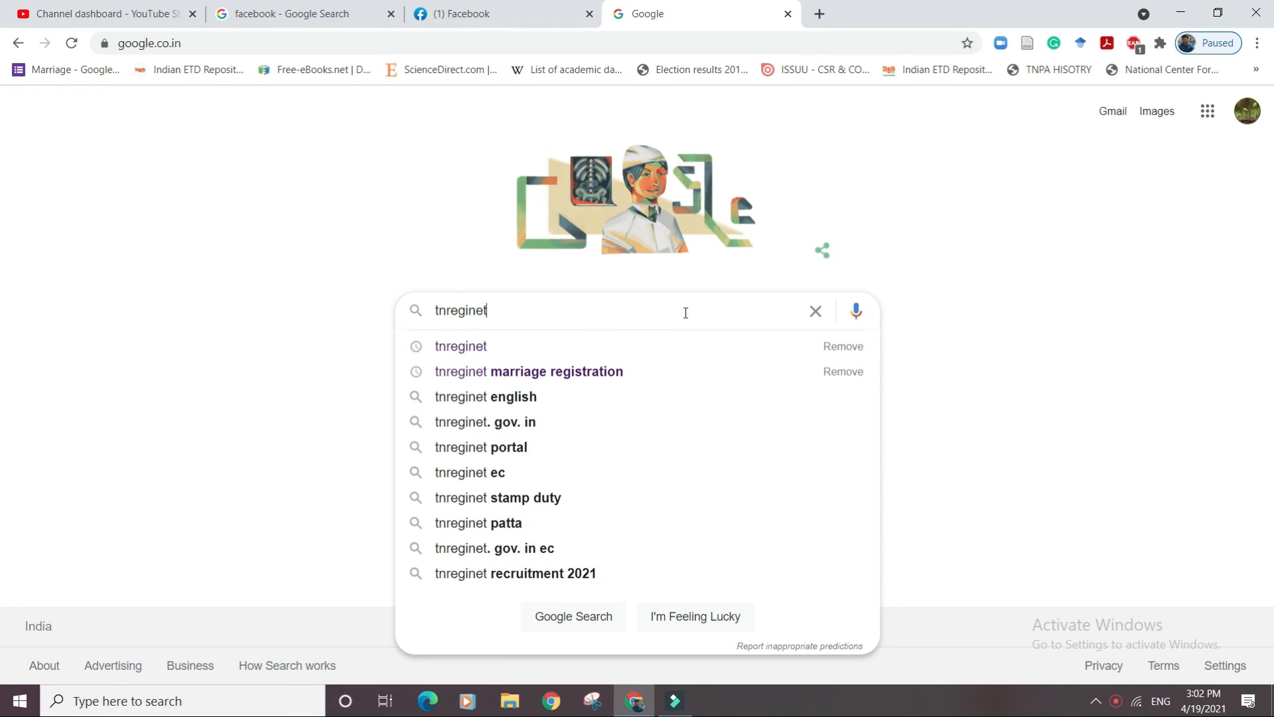
pyautogui.press('Return')
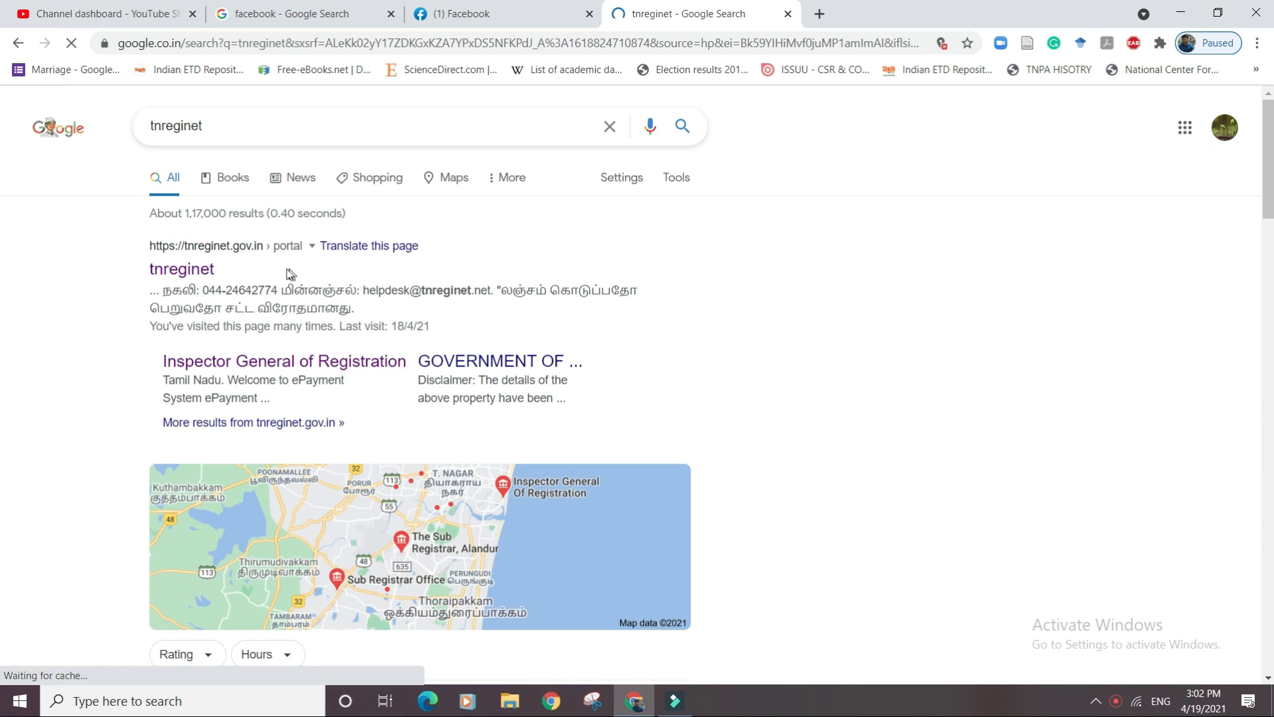
pyautogui.click(200, 270)
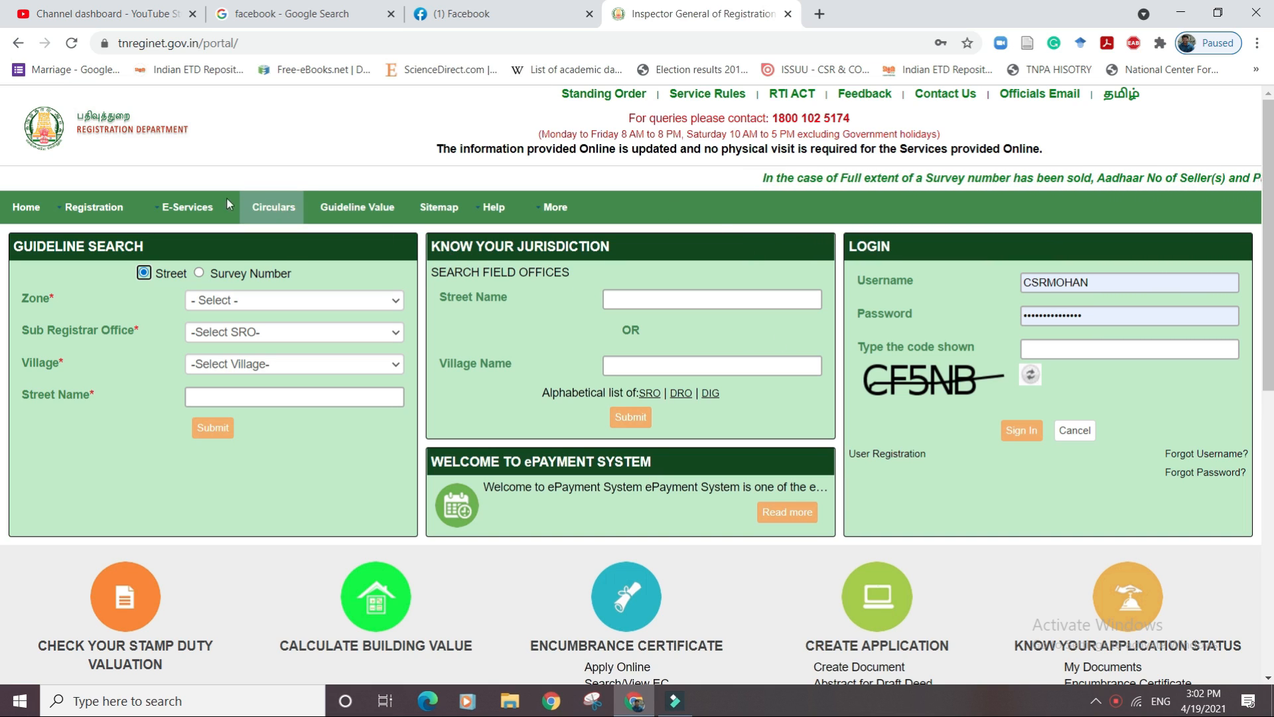
pyautogui.moveTo(96, 207)
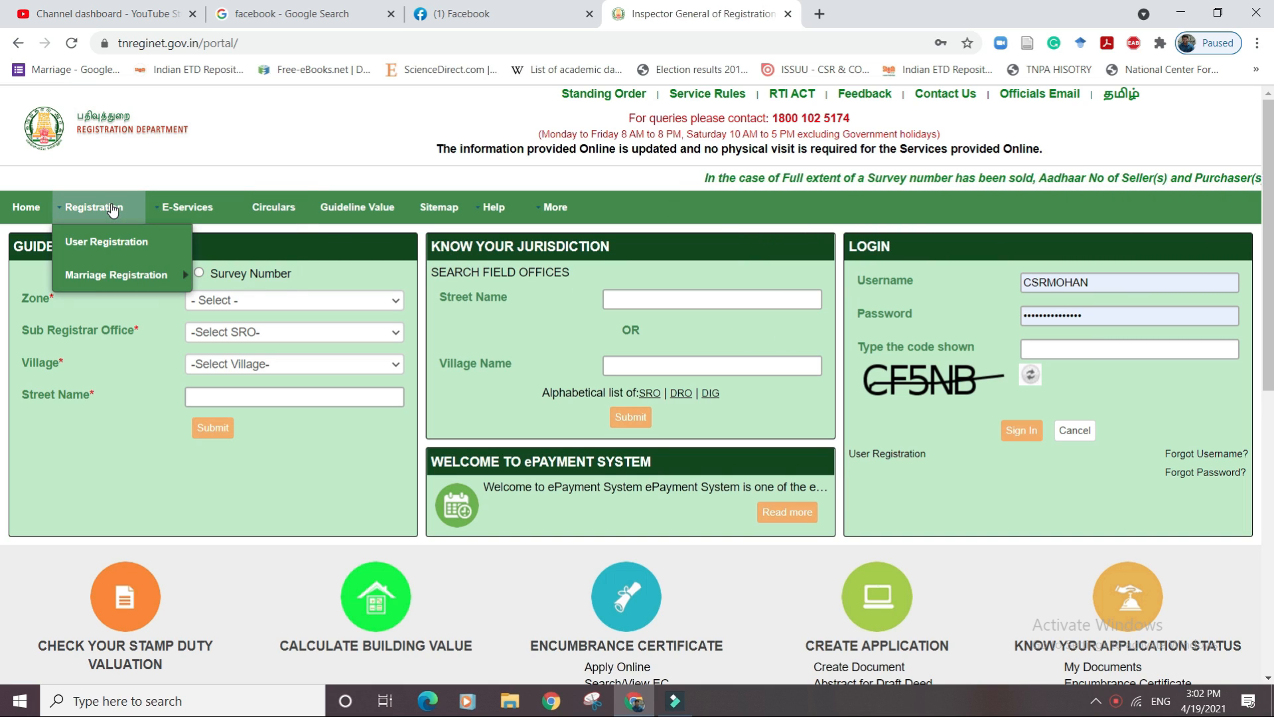
pyautogui.click(105, 242)
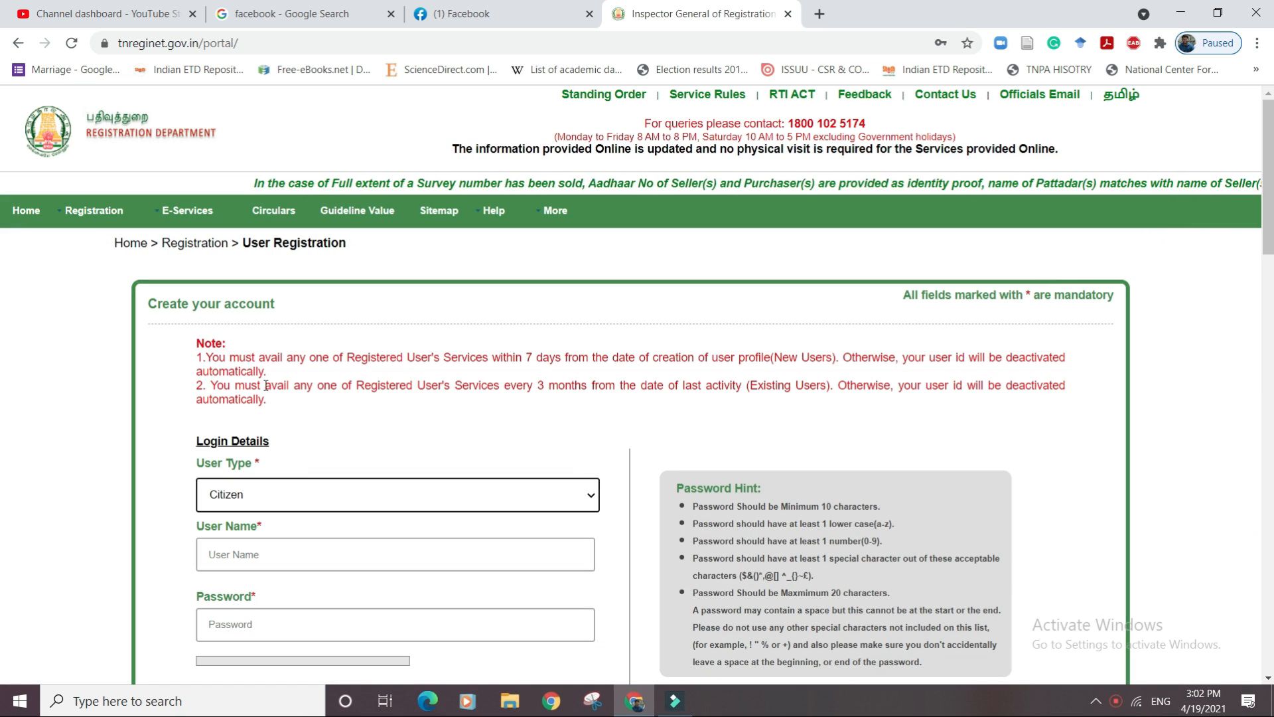
pyautogui.click(300, 494)
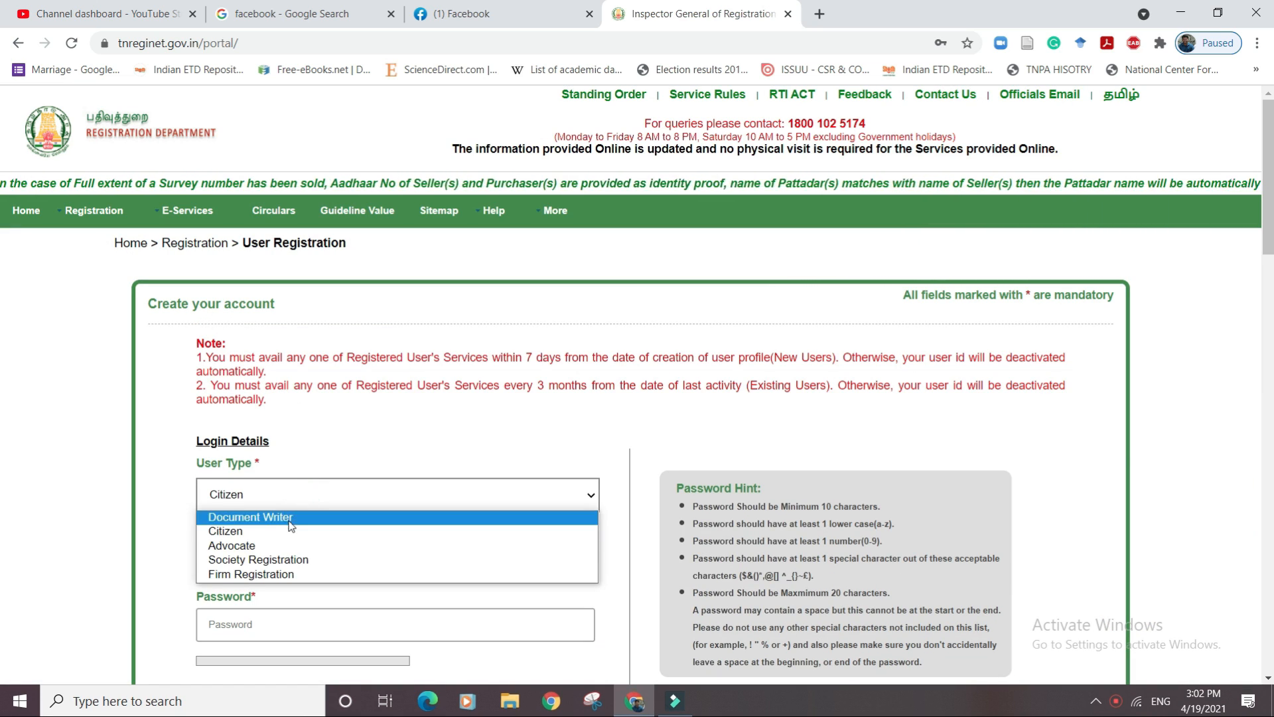
pyautogui.click(292, 531)
pyautogui.click(399, 554)
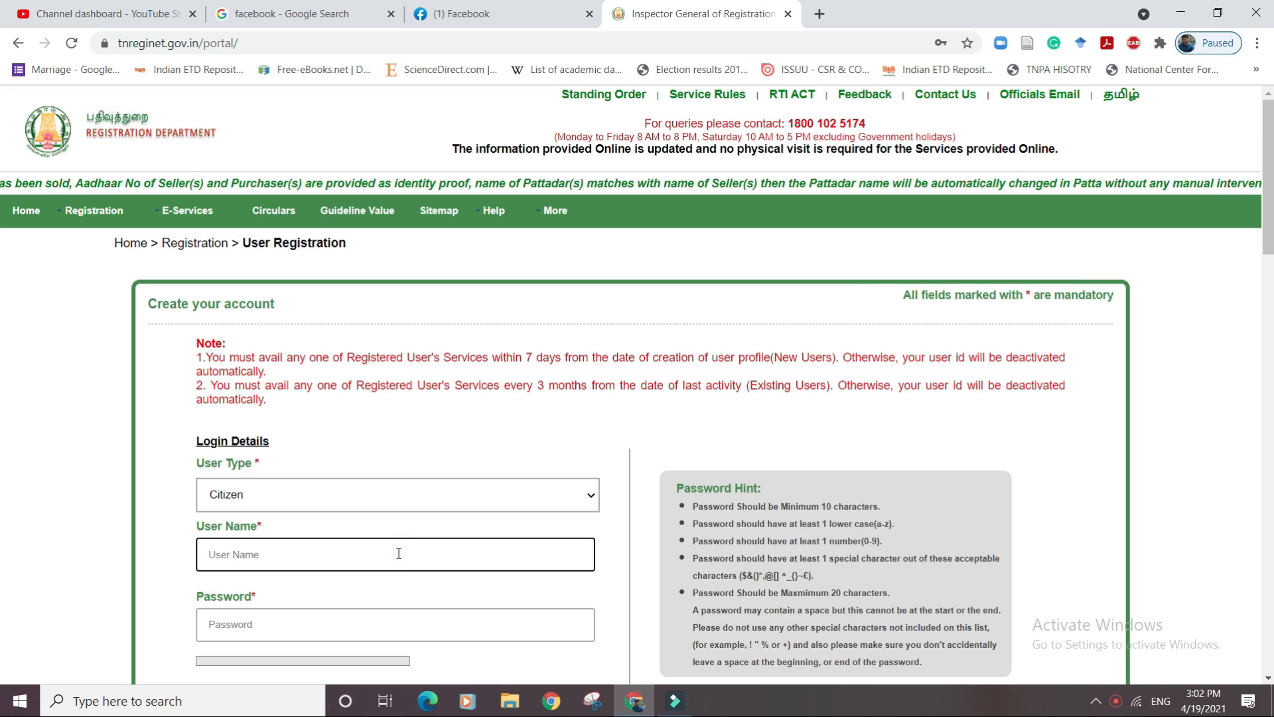
pyautogui.moveTo(1269, 204); pyautogui.dragTo(1270, 279)
pyautogui.click(523, 347)
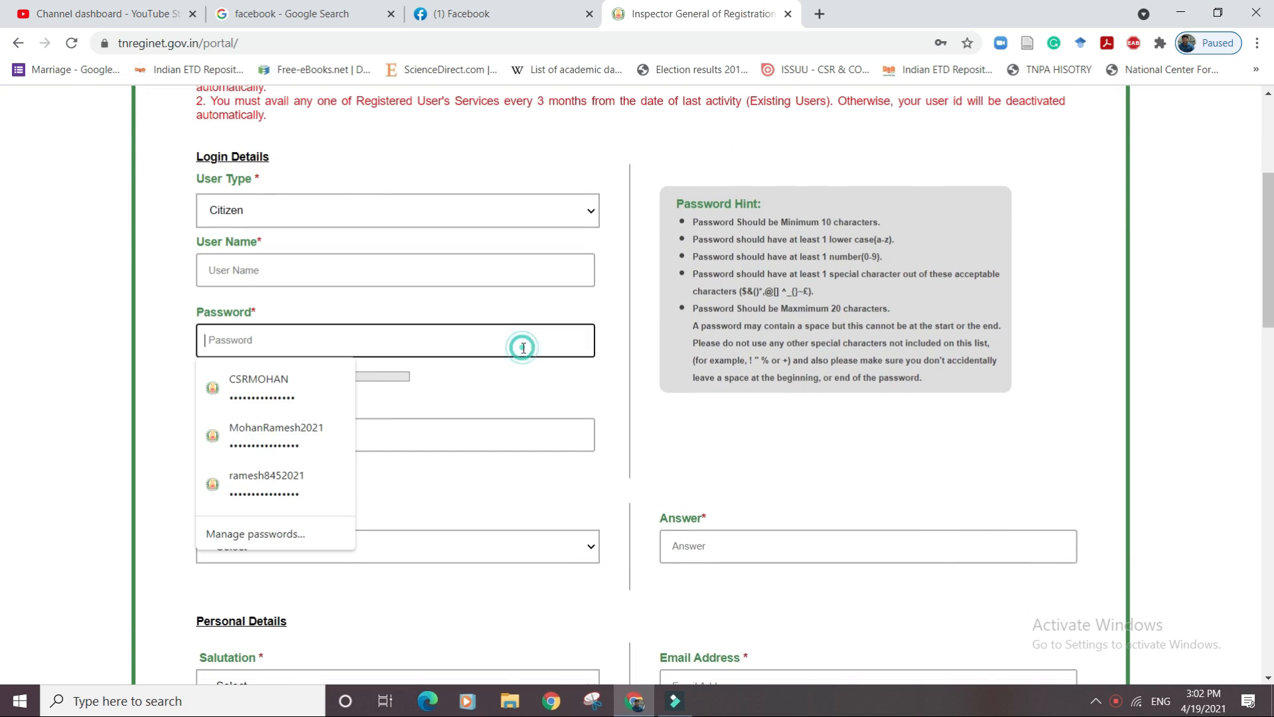
pyautogui.click(537, 390)
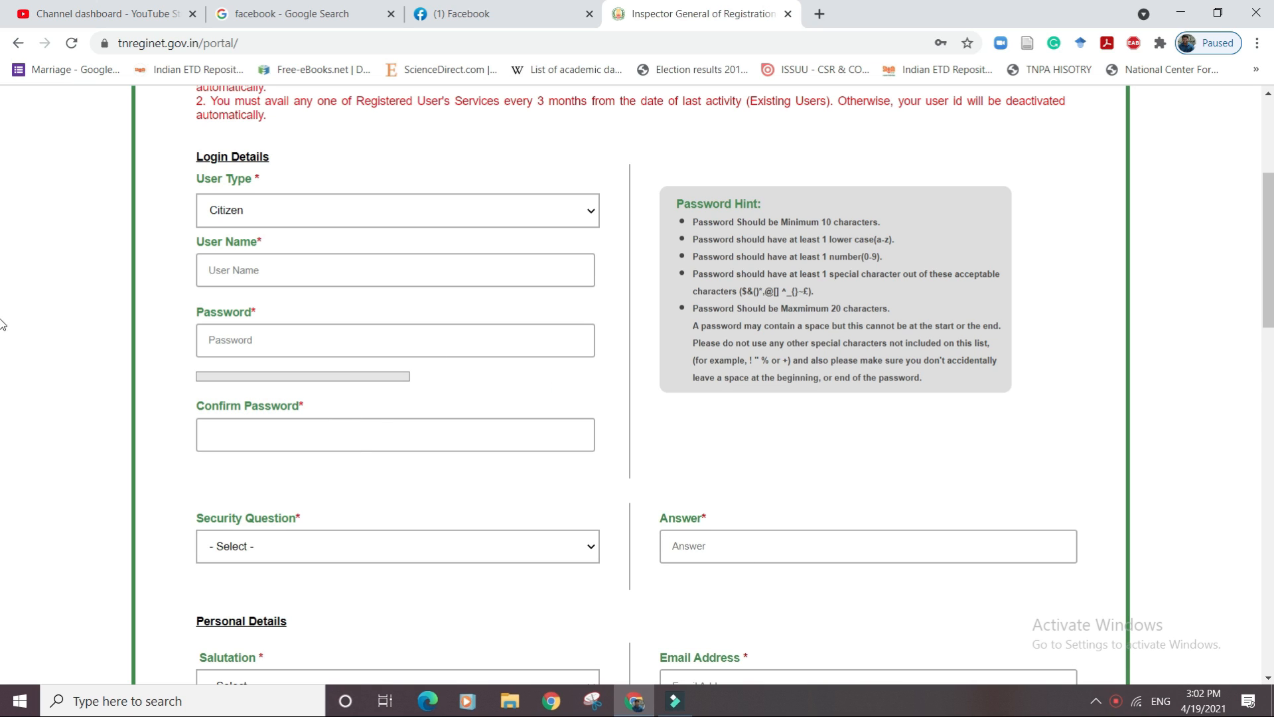
pyautogui.scroll(-6, 809, 359)
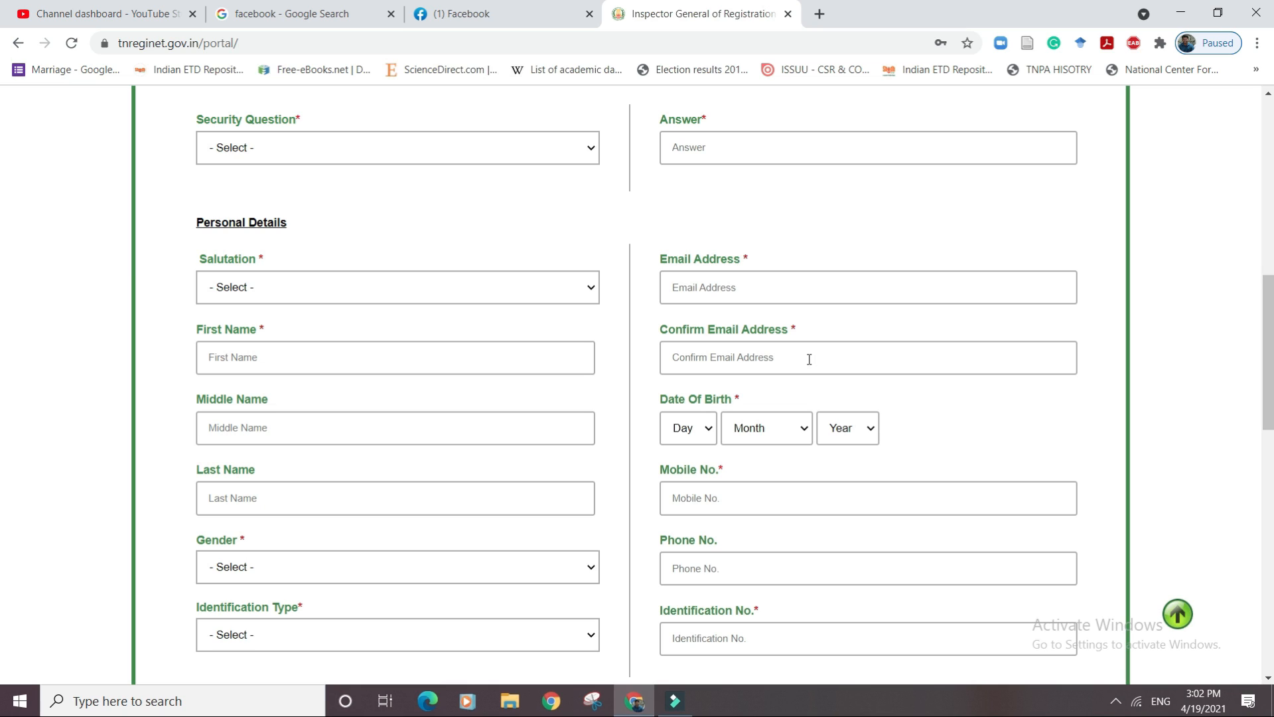
pyautogui.click(574, 297)
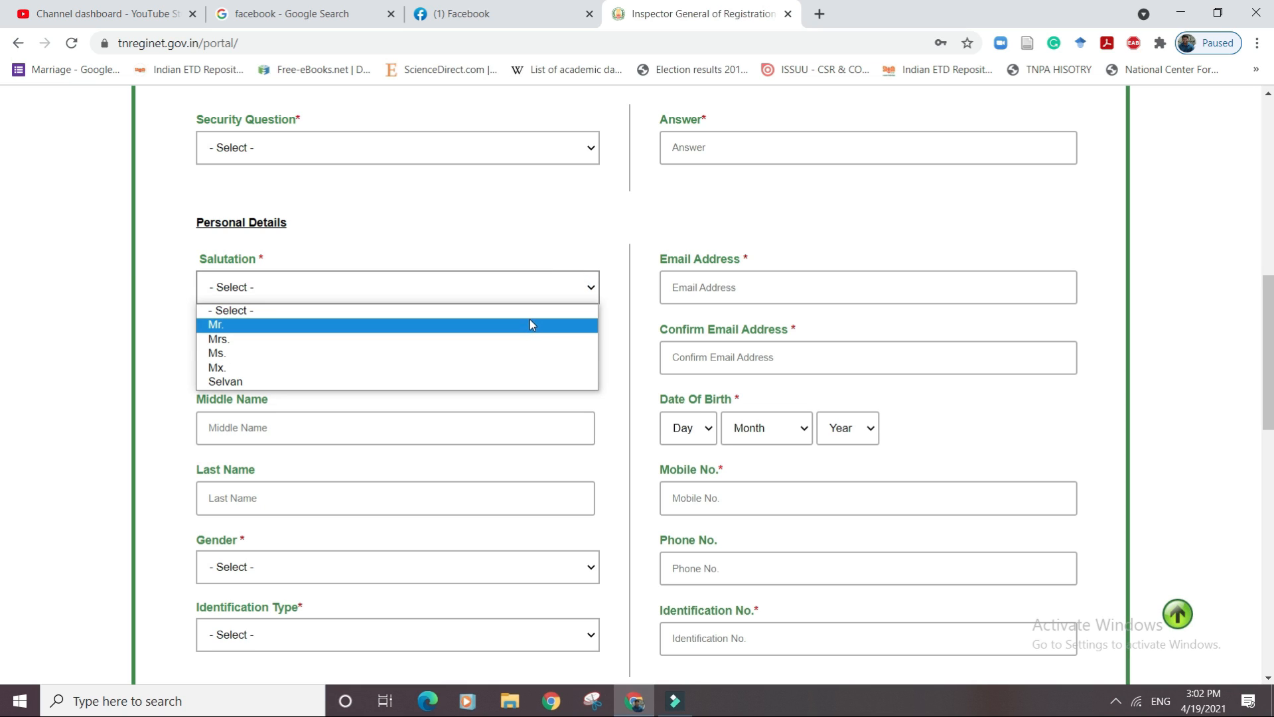
pyautogui.click(694, 277)
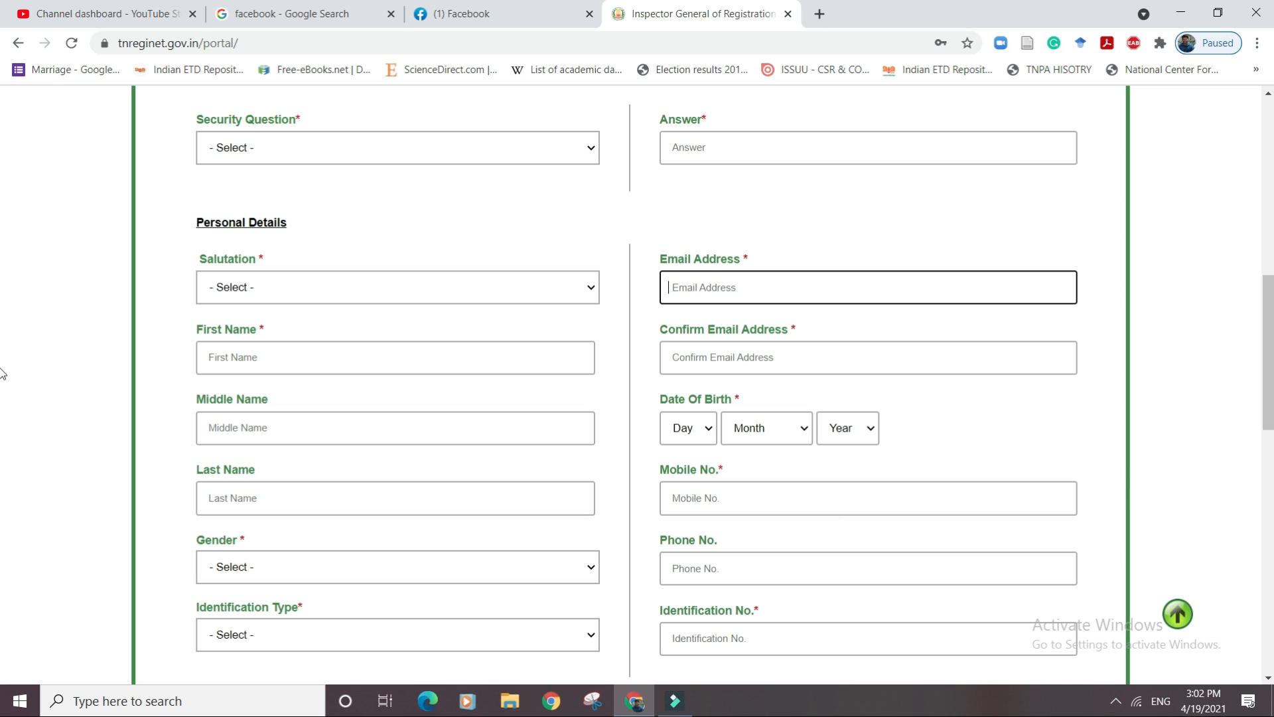
pyautogui.moveTo(1269, 376); pyautogui.dragTo(1269, 478)
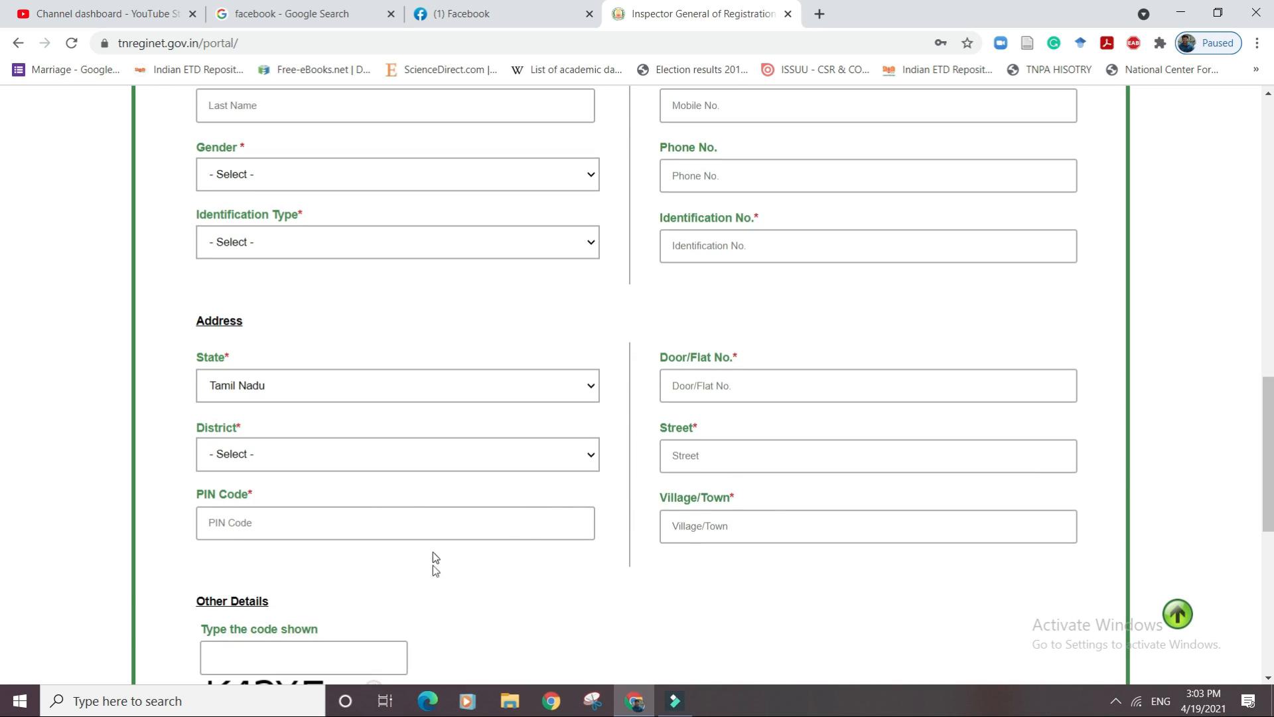
pyautogui.scroll(-3, 690, 522)
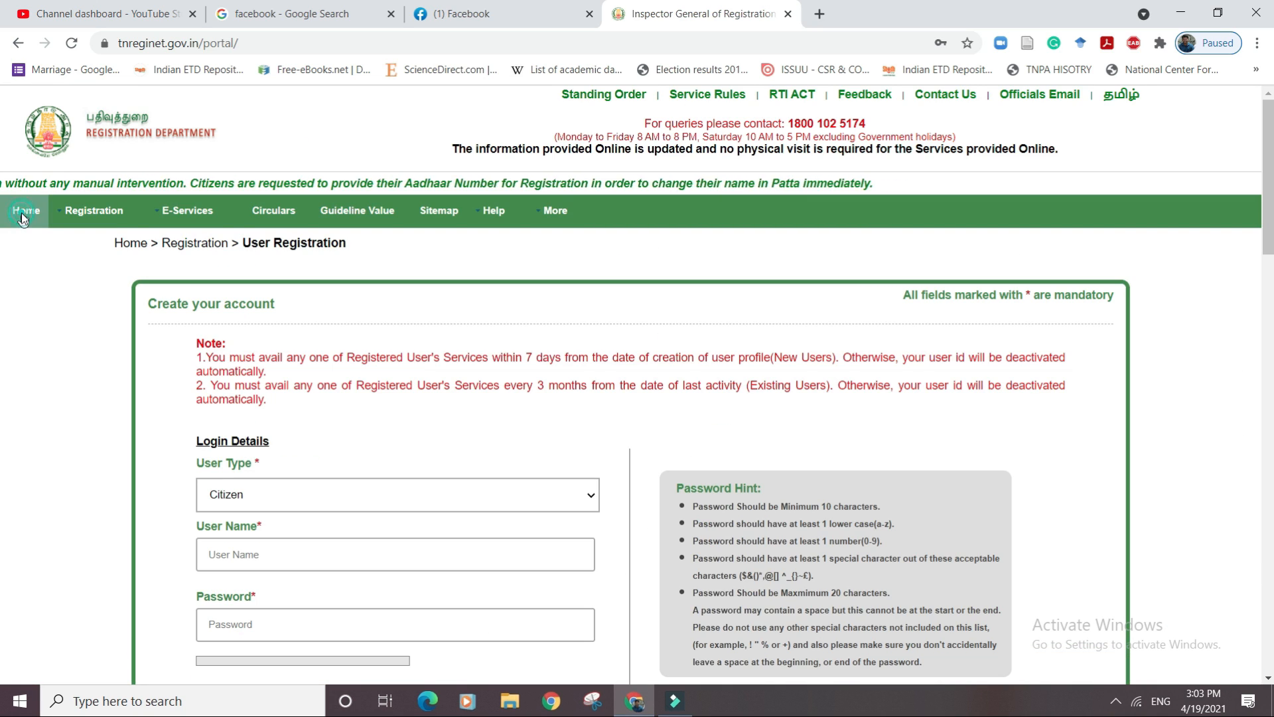
pyautogui.click(22, 212)
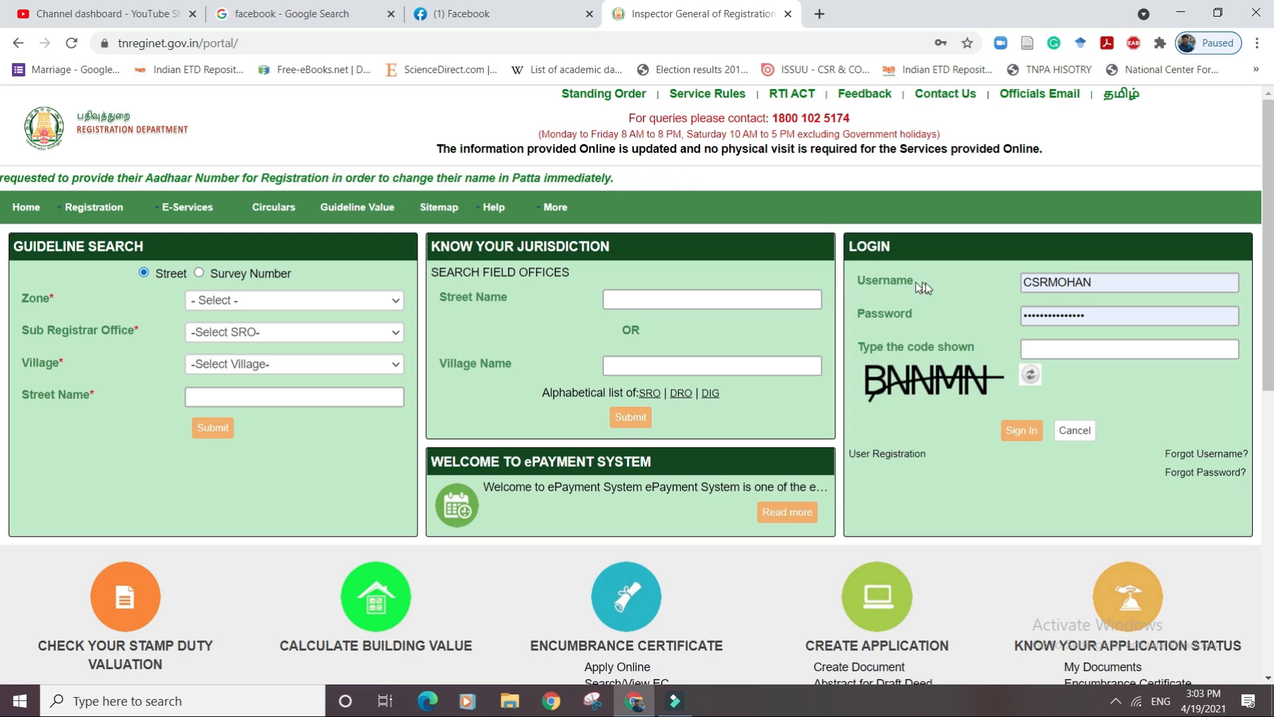
# Enter the captcha code and sign in to the TNREGINET portal.
pyautogui.click(1048, 348)
pyautogui.write('B')
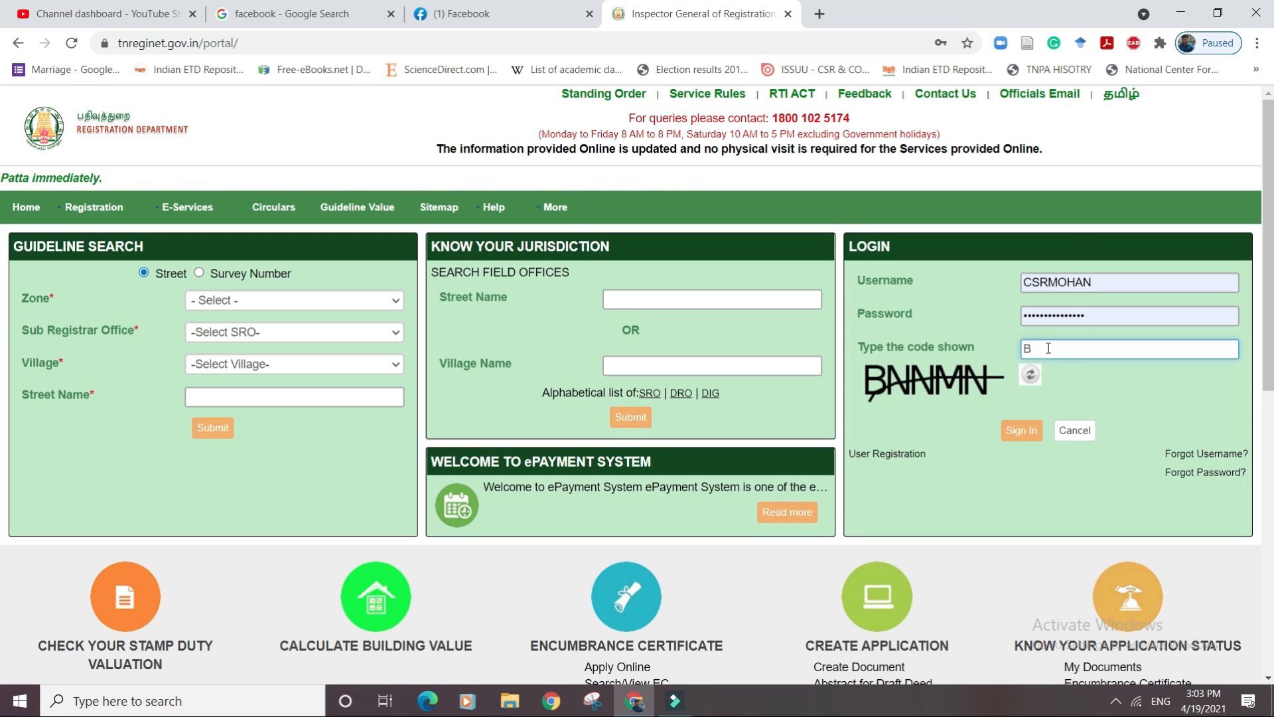
pyautogui.write('NNMN')
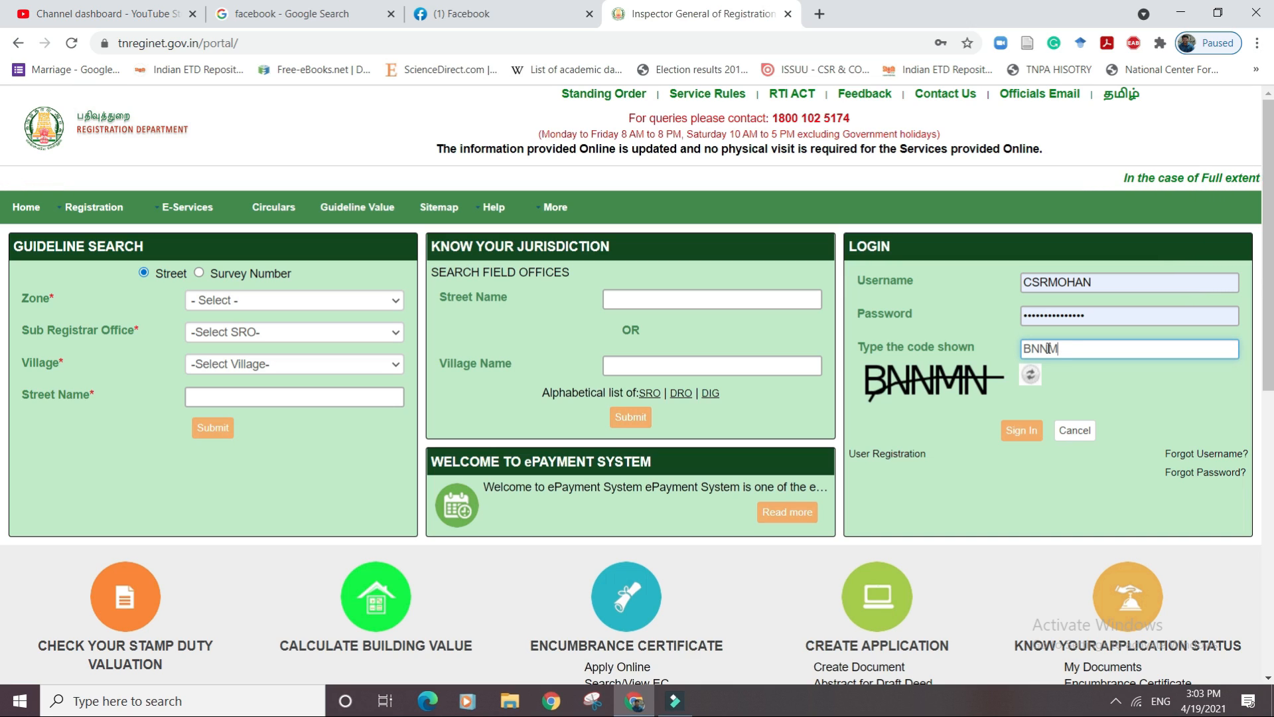
pyautogui.click(1026, 432)
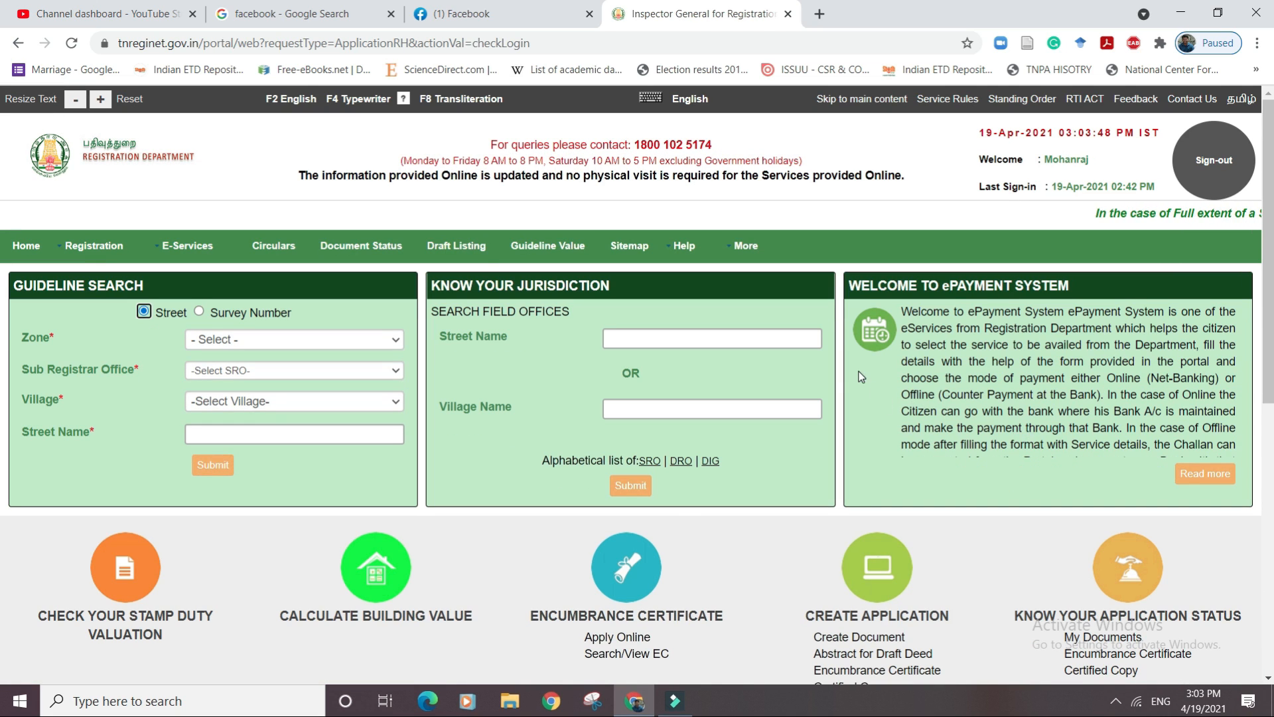
# Go to Registration > Marriage Registration > Hindu Marriage > Create Application.
pyautogui.moveTo(109, 247)
pyautogui.moveTo(133, 313)
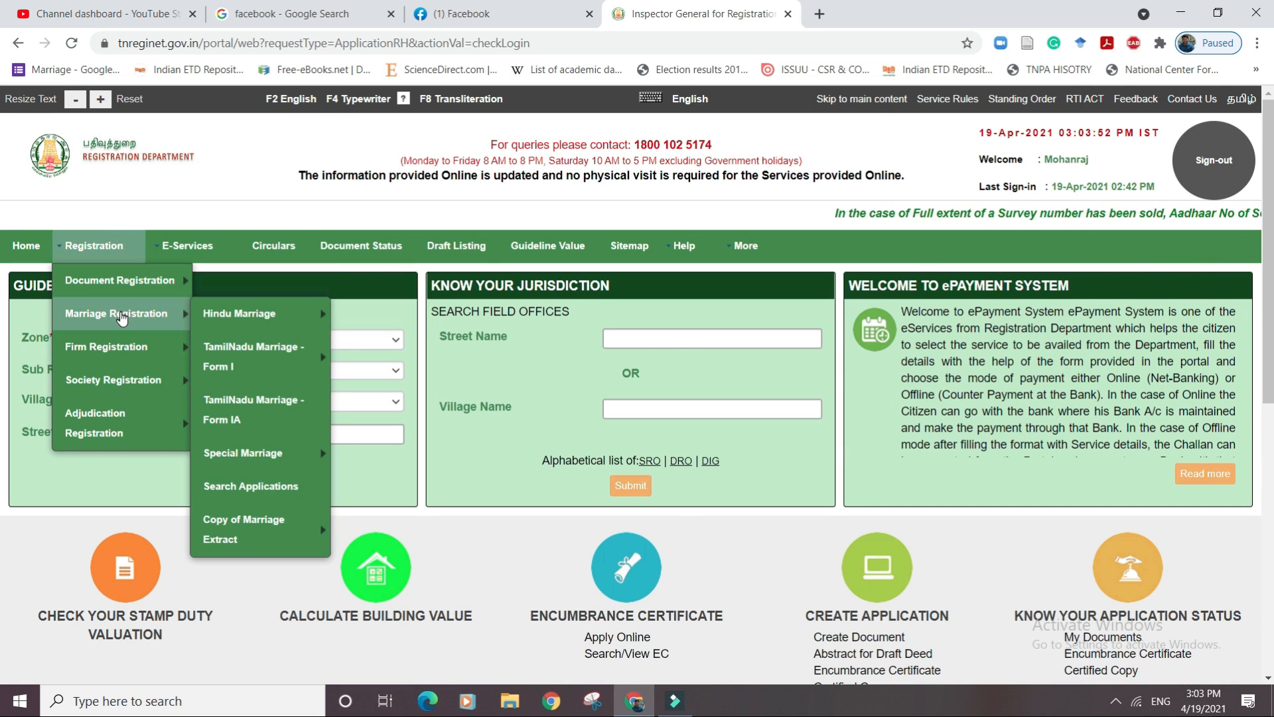
pyautogui.moveTo(241, 320)
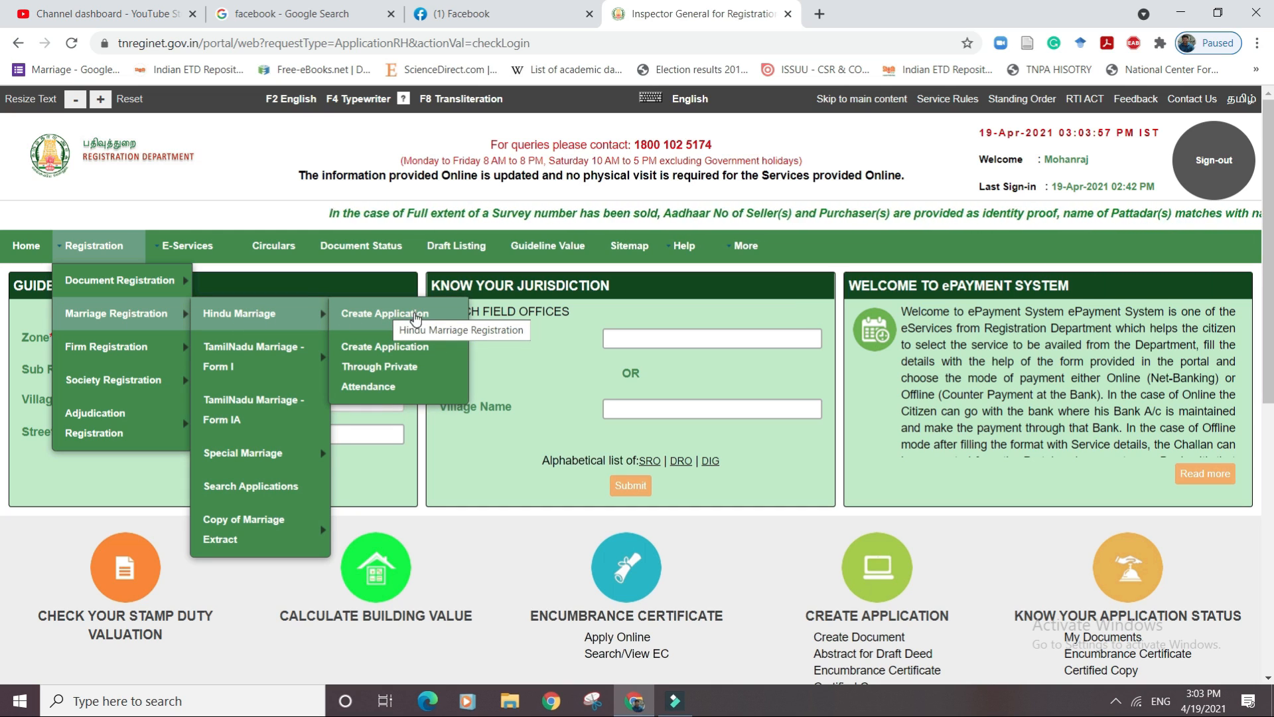
pyautogui.click(387, 314)
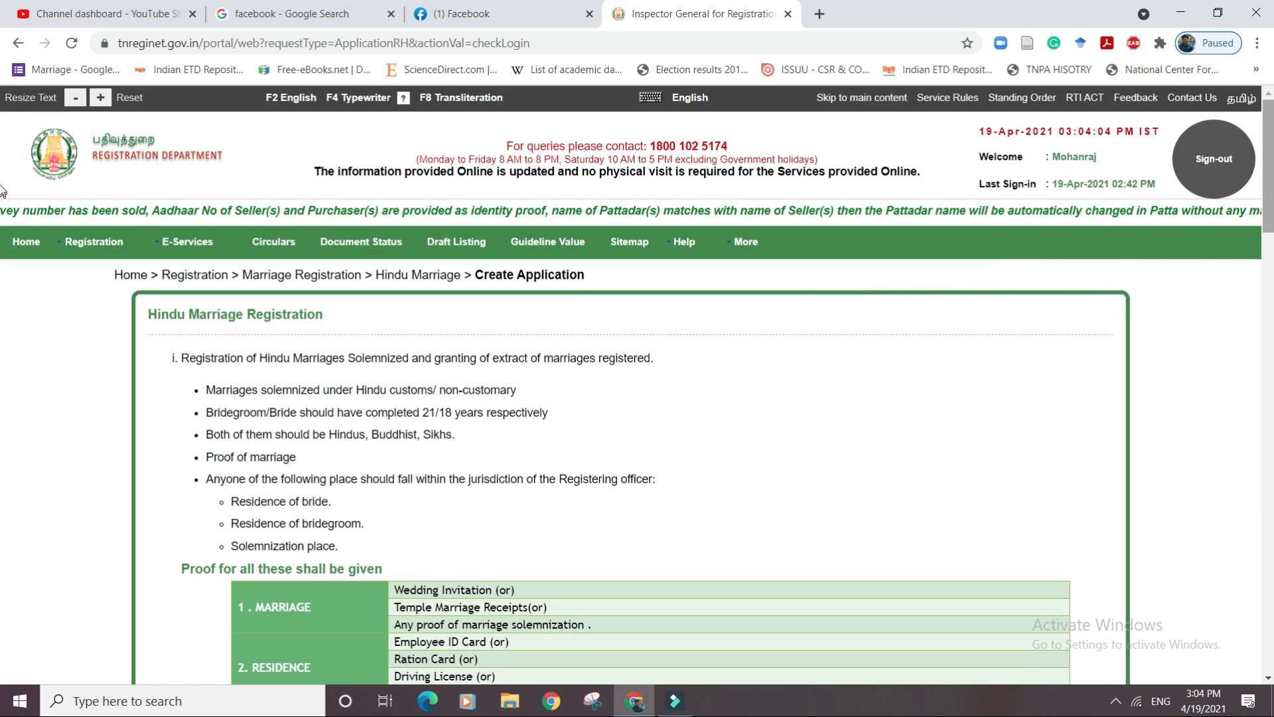
pyautogui.scroll(-2, 1269, 218)
pyautogui.moveTo(1269, 218); pyautogui.dragTo(1270, 246)
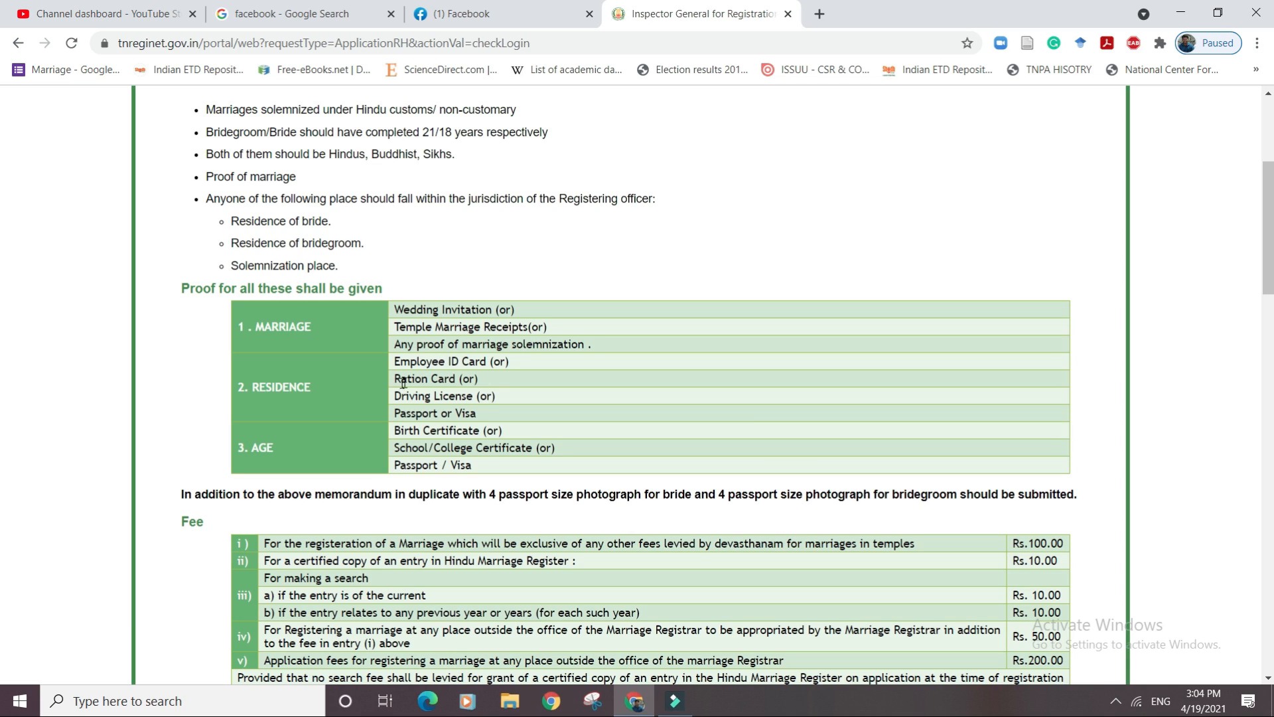
pyautogui.scroll(-10, 445, 377)
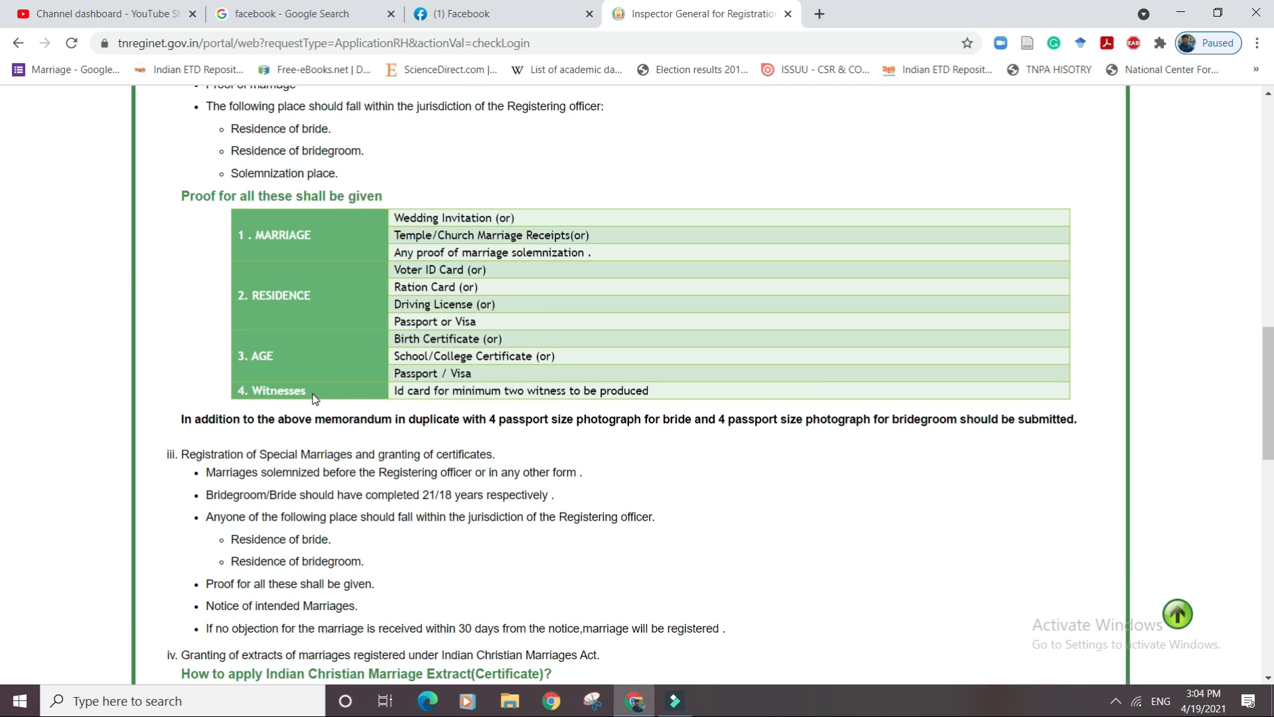
pyautogui.moveTo(1264, 418); pyautogui.dragTo(1260, 575)
# Proceed to the empty Husband Details form and scroll through it to the Date of Marriage field.
pyautogui.click(1045, 579)
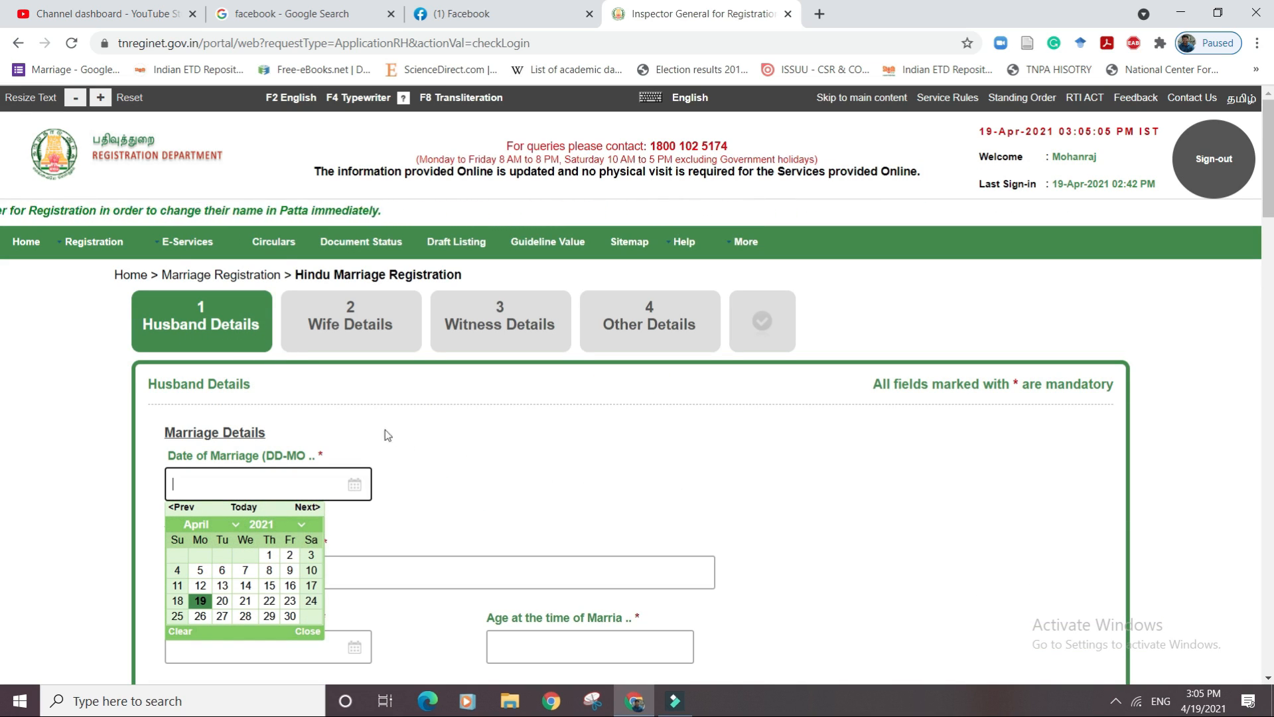
pyautogui.click(418, 446)
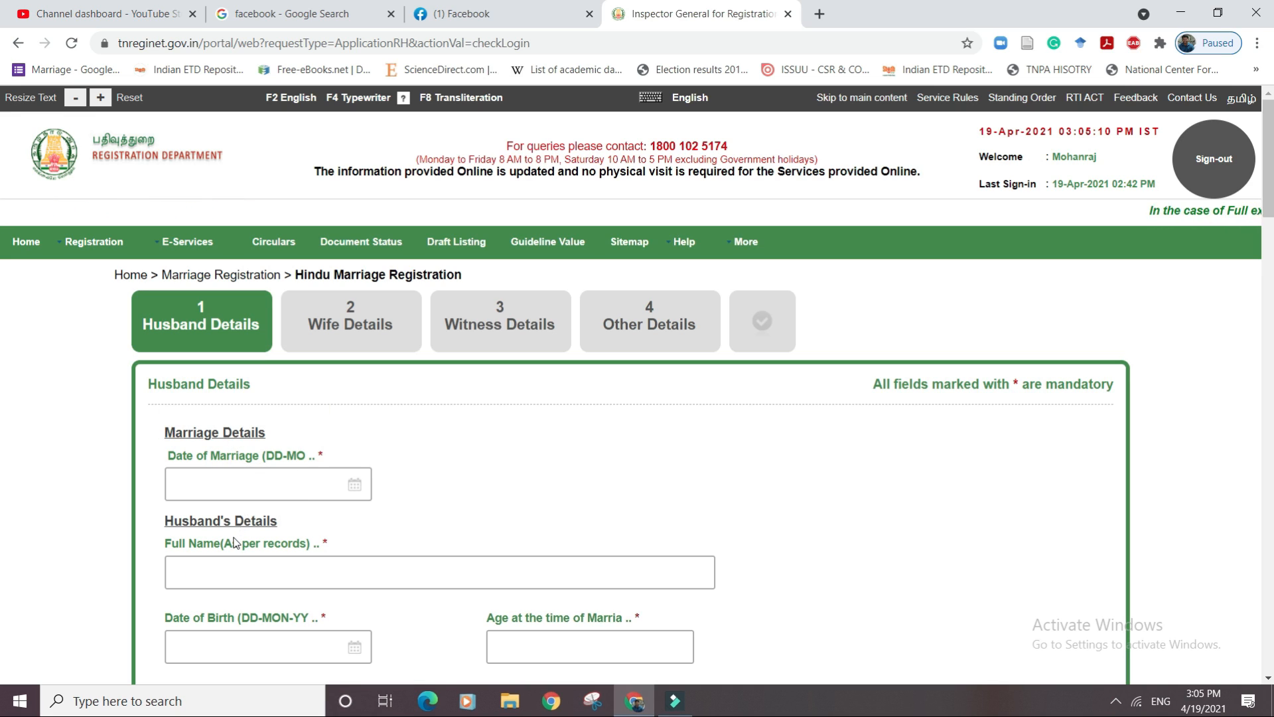
pyautogui.scroll(-2, 236, 539)
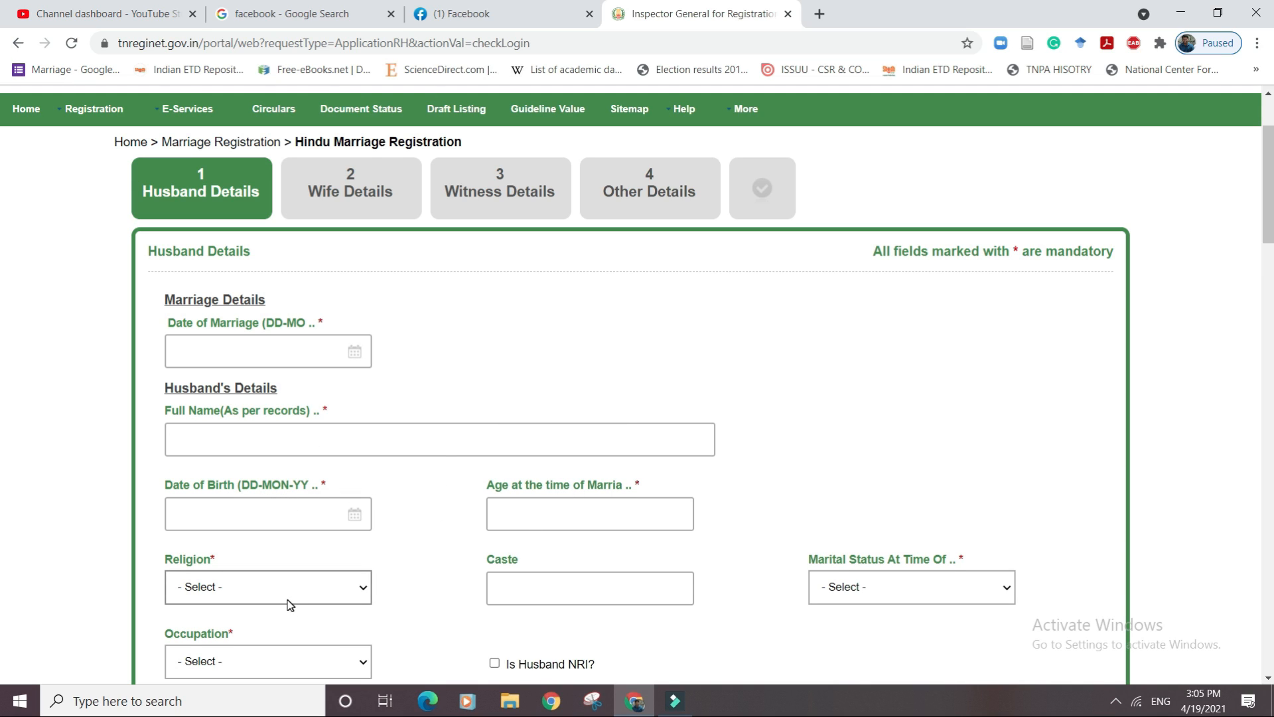
pyautogui.scroll(-5, 290, 604)
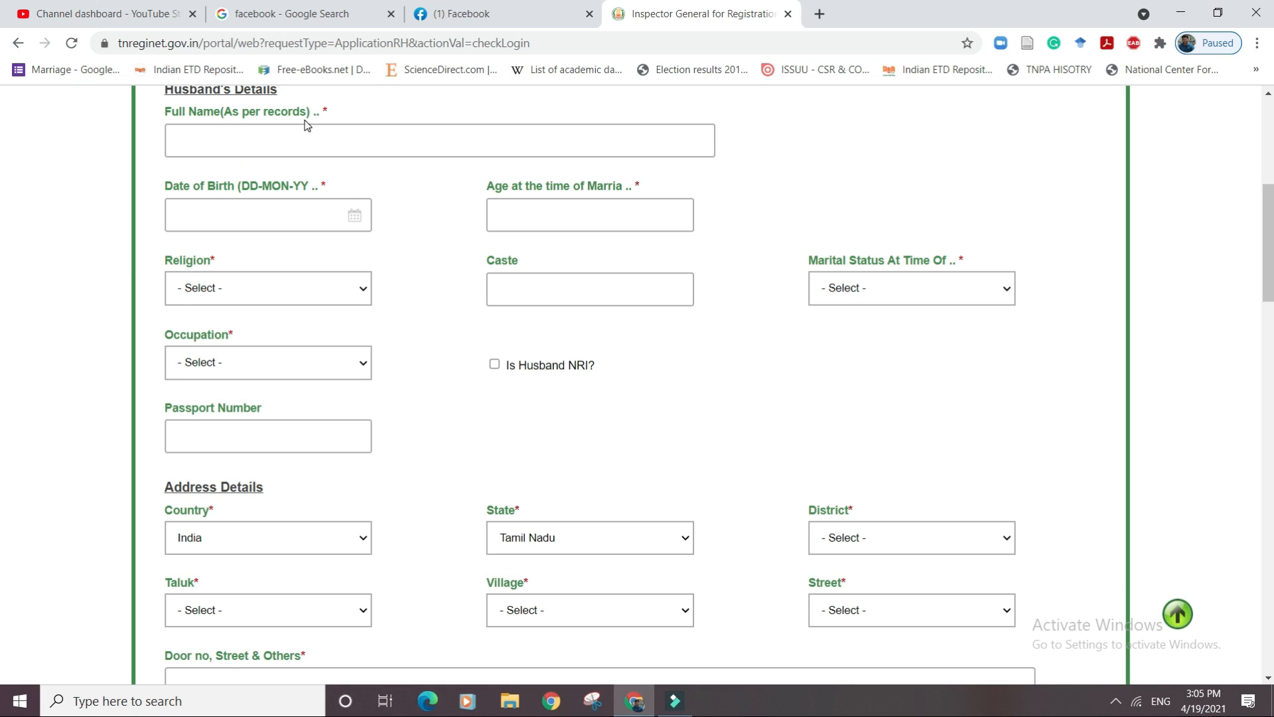
pyautogui.click(304, 138)
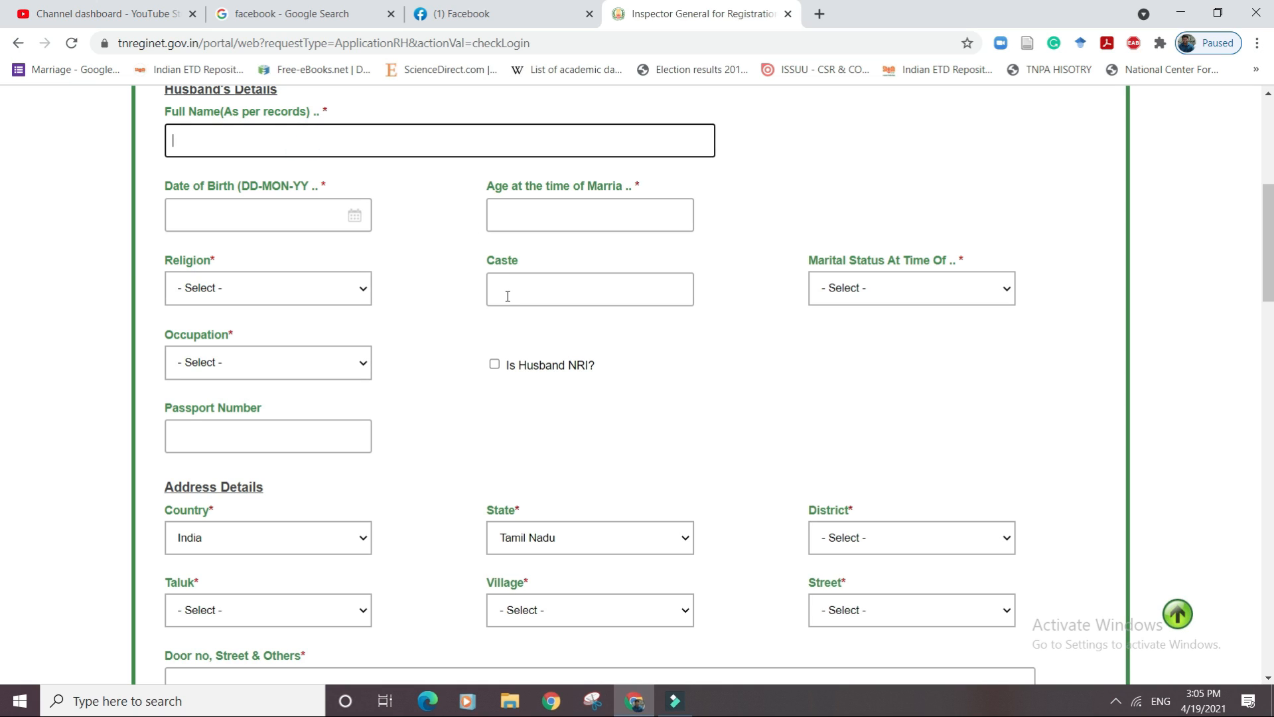
pyautogui.scroll(-4, 1266, 259)
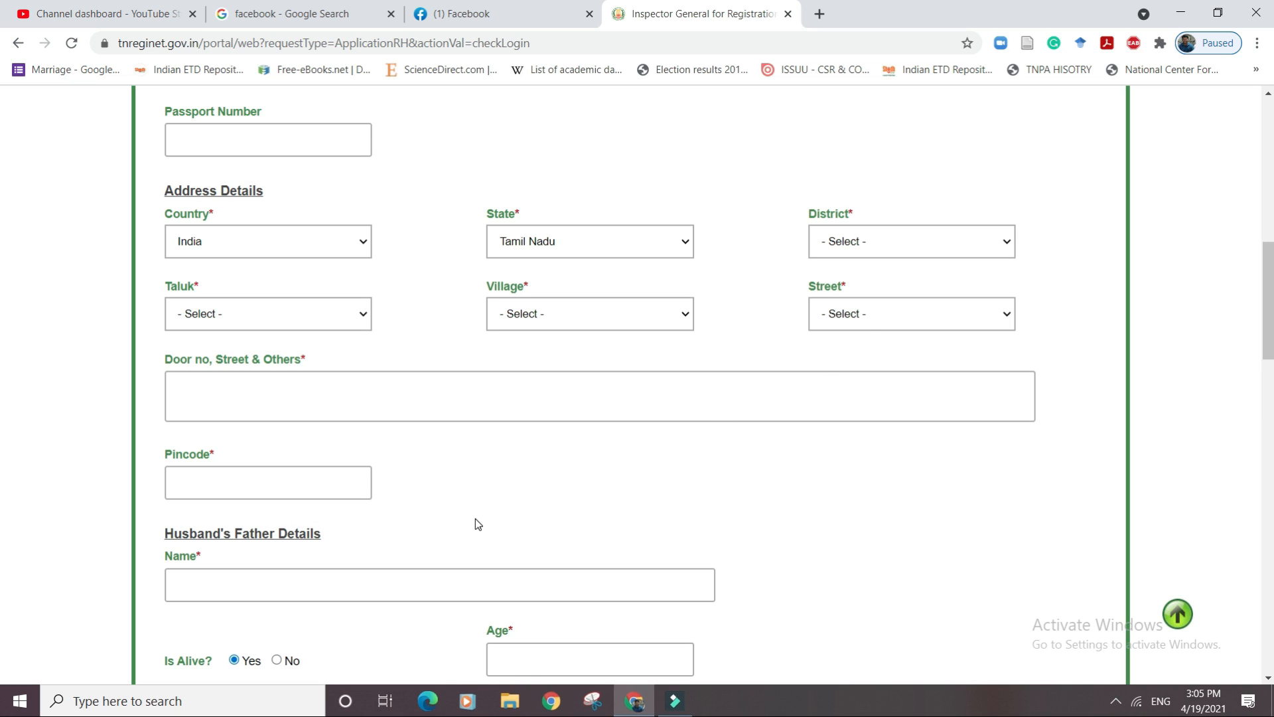
pyautogui.moveTo(1257, 262); pyautogui.dragTo(1254, 141)
pyautogui.click(299, 353)
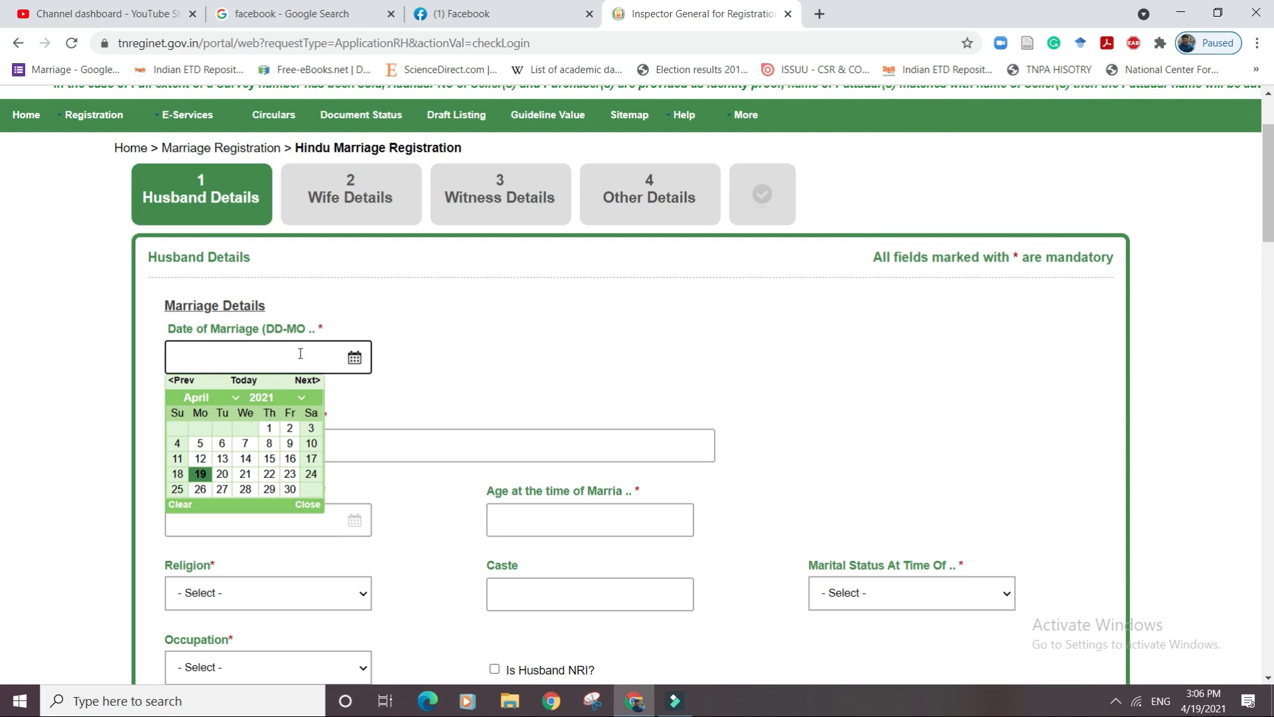
pyautogui.click(237, 399)
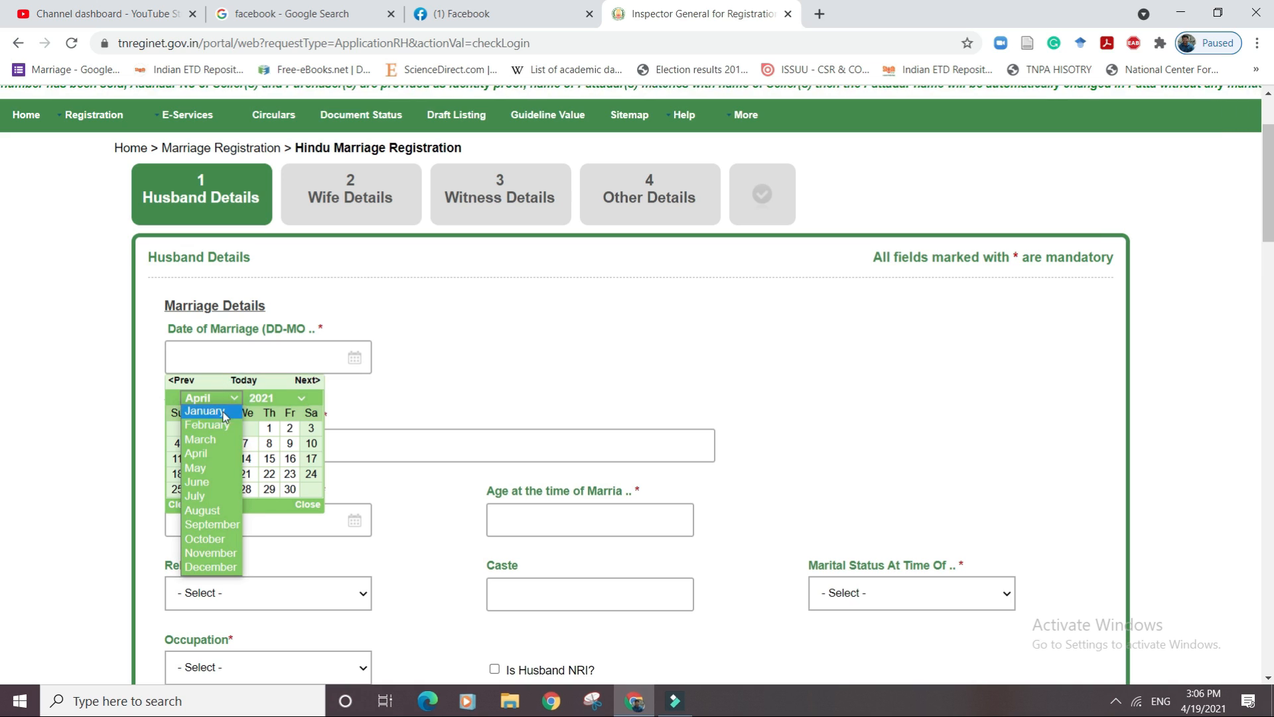
pyautogui.click(199, 423)
pyautogui.click(244, 475)
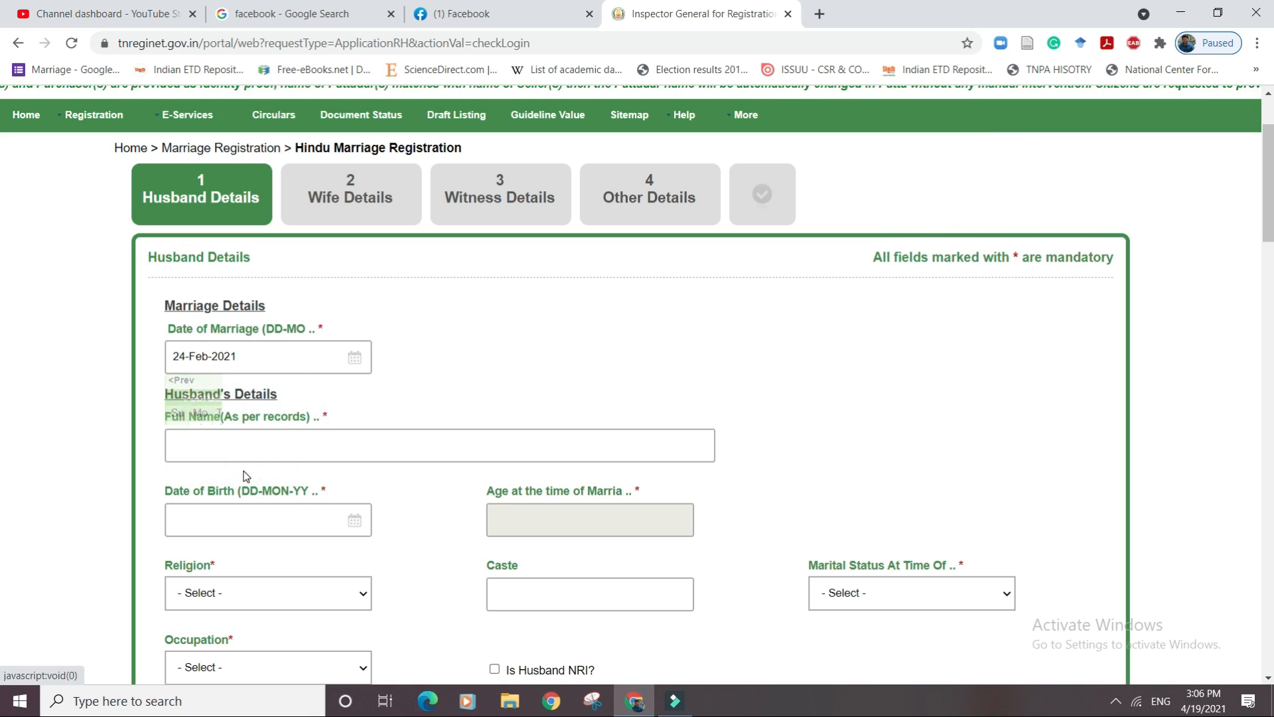
pyautogui.click(288, 453)
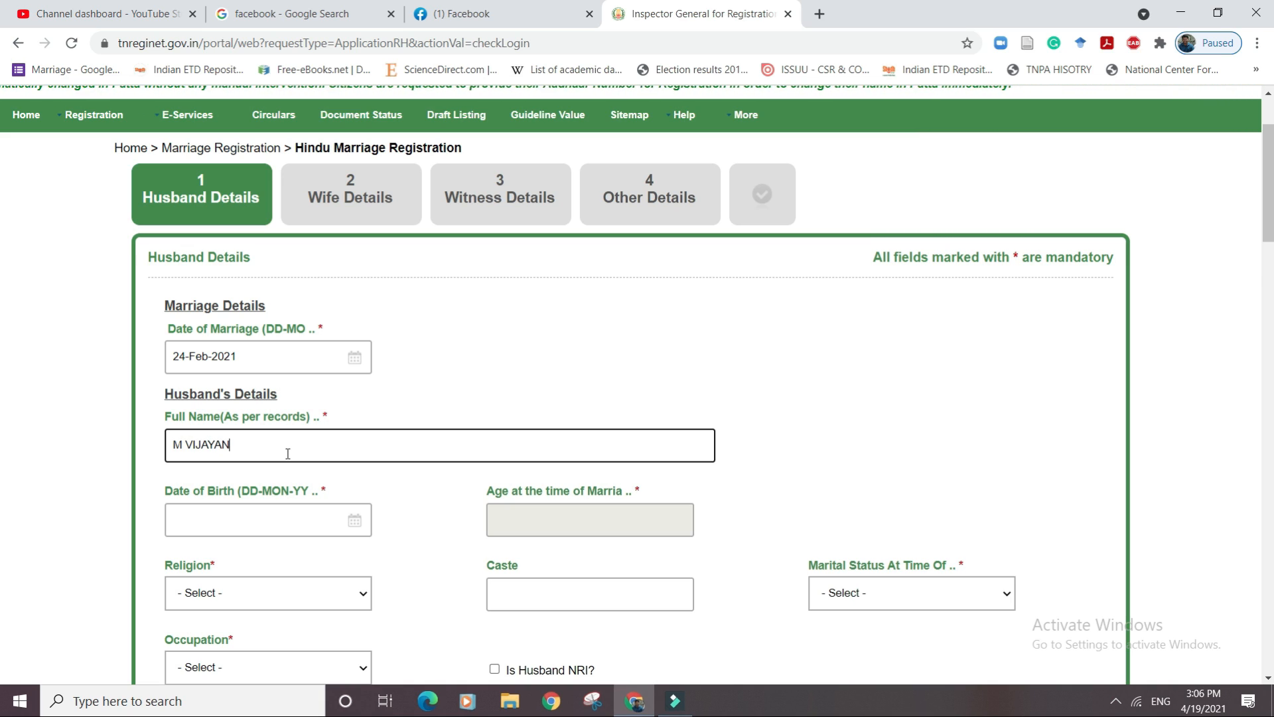
pyautogui.click(297, 516)
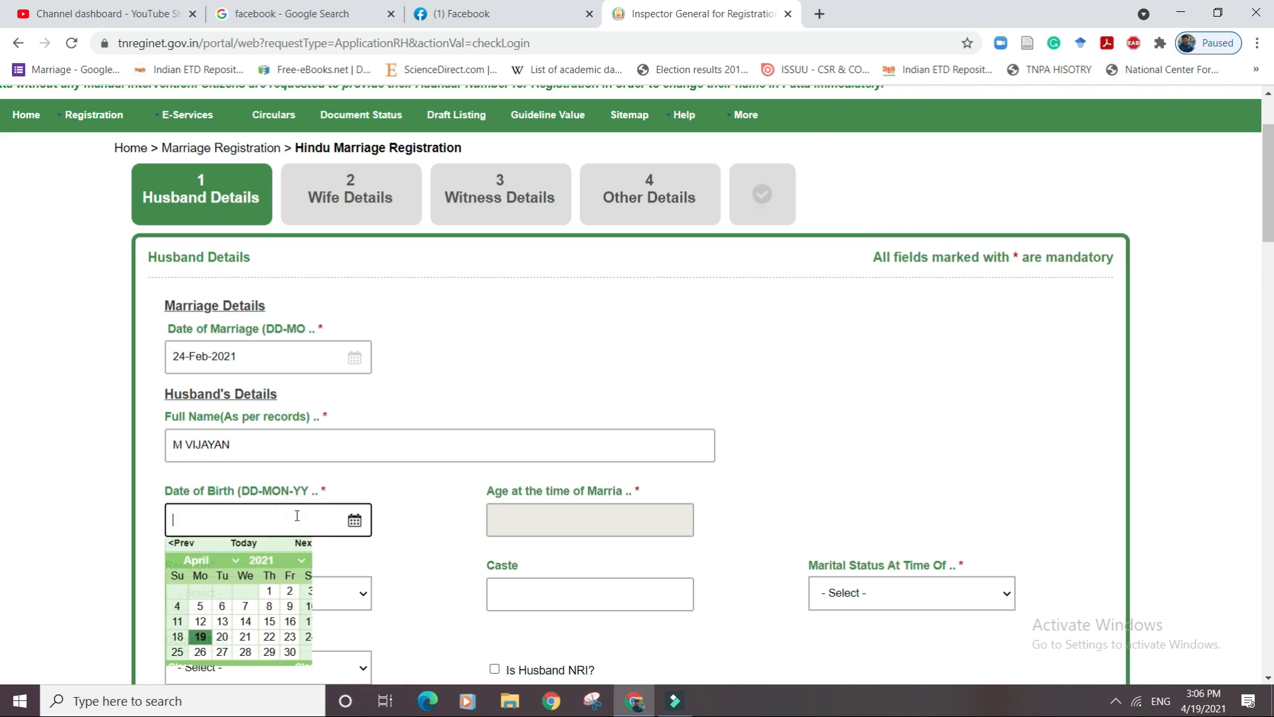
pyautogui.click(297, 562)
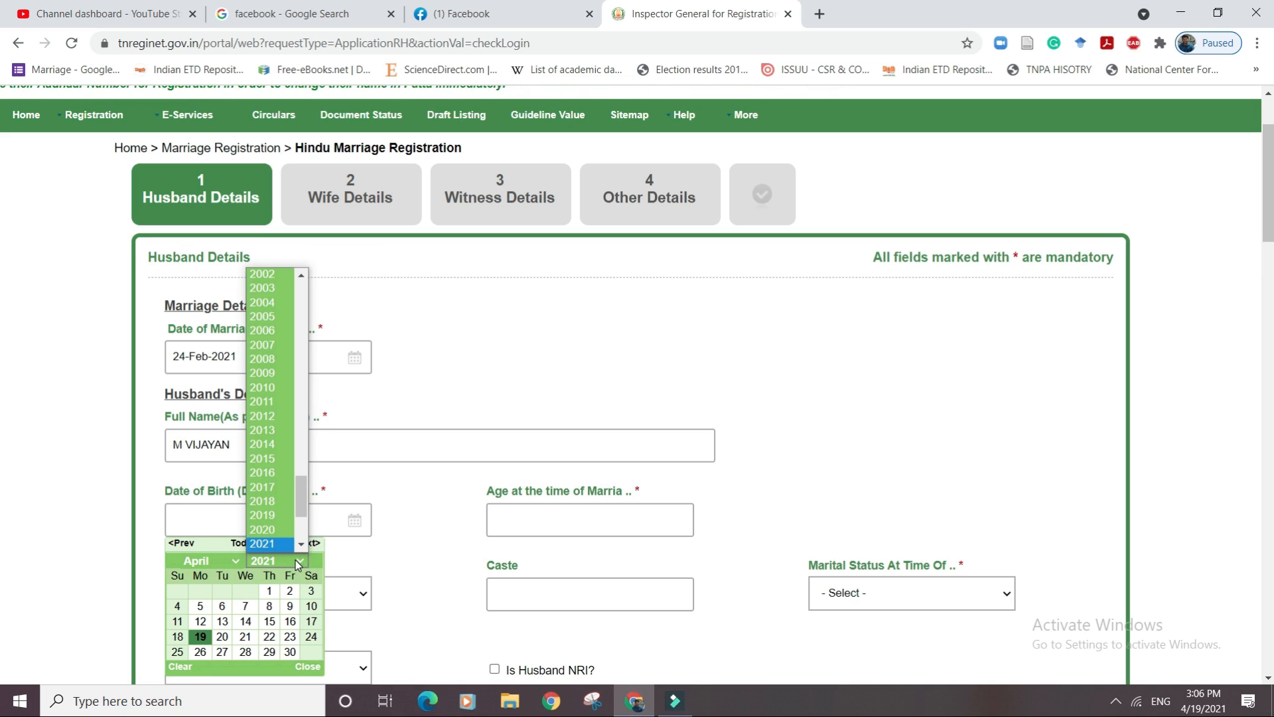
pyautogui.click(309, 637)
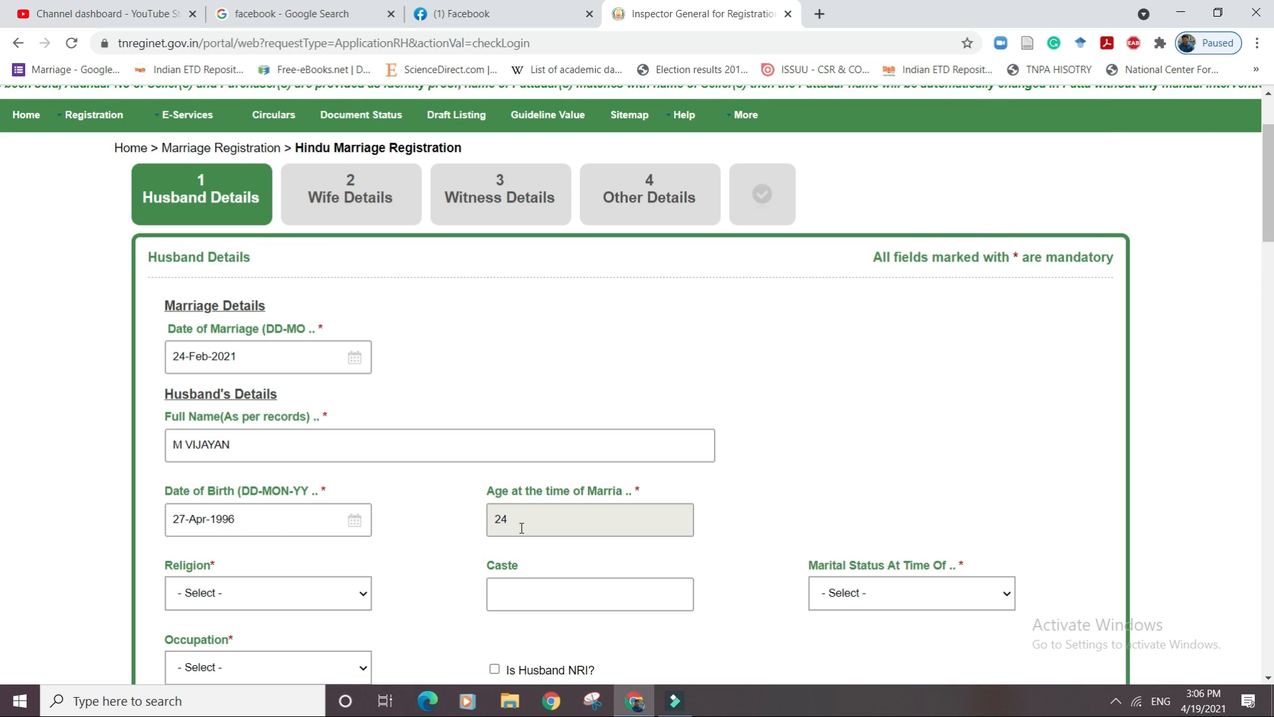
# Set the husband's religion to Hindu, marital status Bachelor and occupation Employee.
pyautogui.click(360, 601)
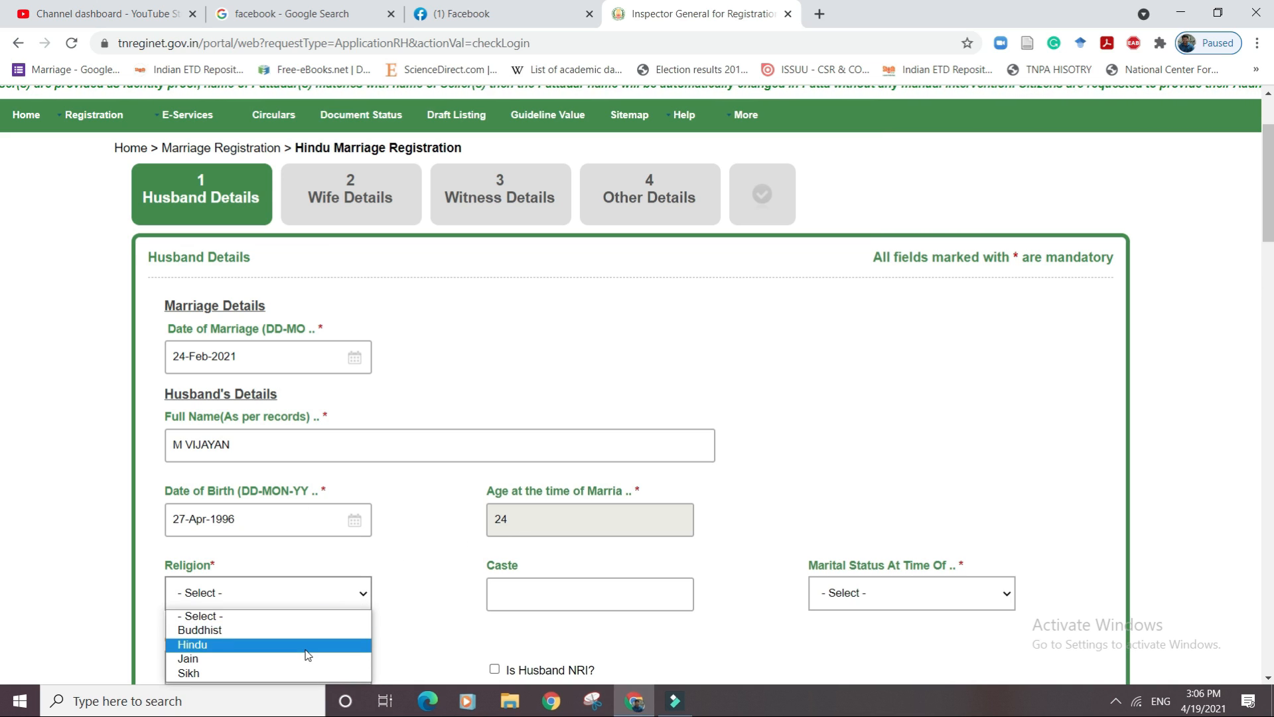
pyautogui.click(312, 645)
pyautogui.click(899, 593)
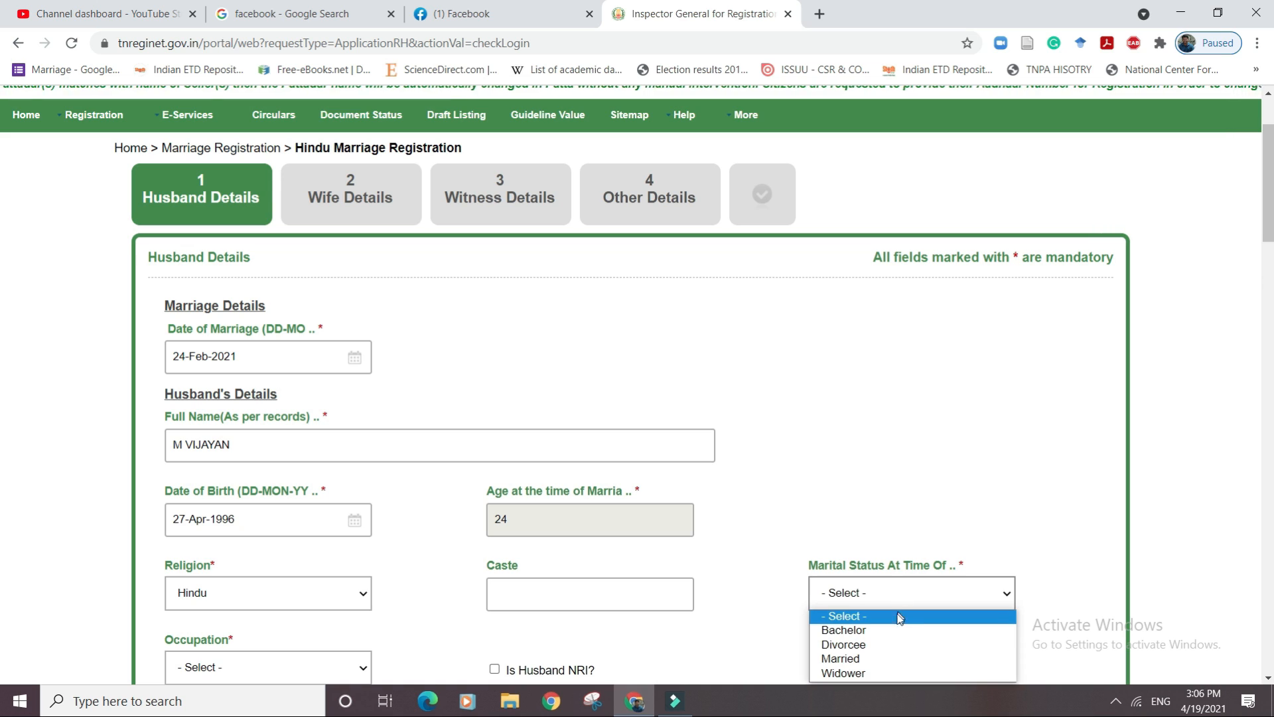
pyautogui.click(886, 630)
pyautogui.moveTo(1269, 219); pyautogui.dragTo(1269, 321)
pyautogui.click(353, 166)
pyautogui.click(337, 192)
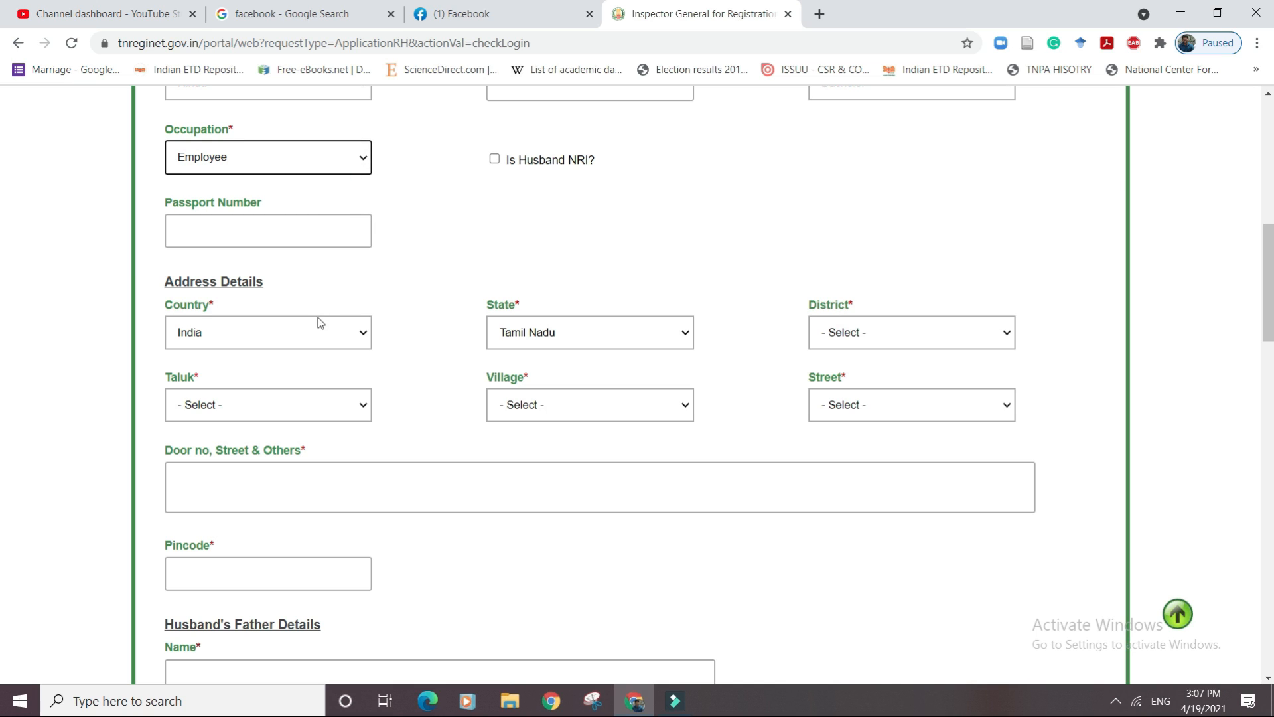
# Choose Tiruvannamalai district, Tiruvannamalai taluk and Tiruvannamalai[URBAN] village for the husband's address.
pyautogui.click(904, 333)
pyautogui.moveTo(1014, 378); pyautogui.dragTo(1000, 497)
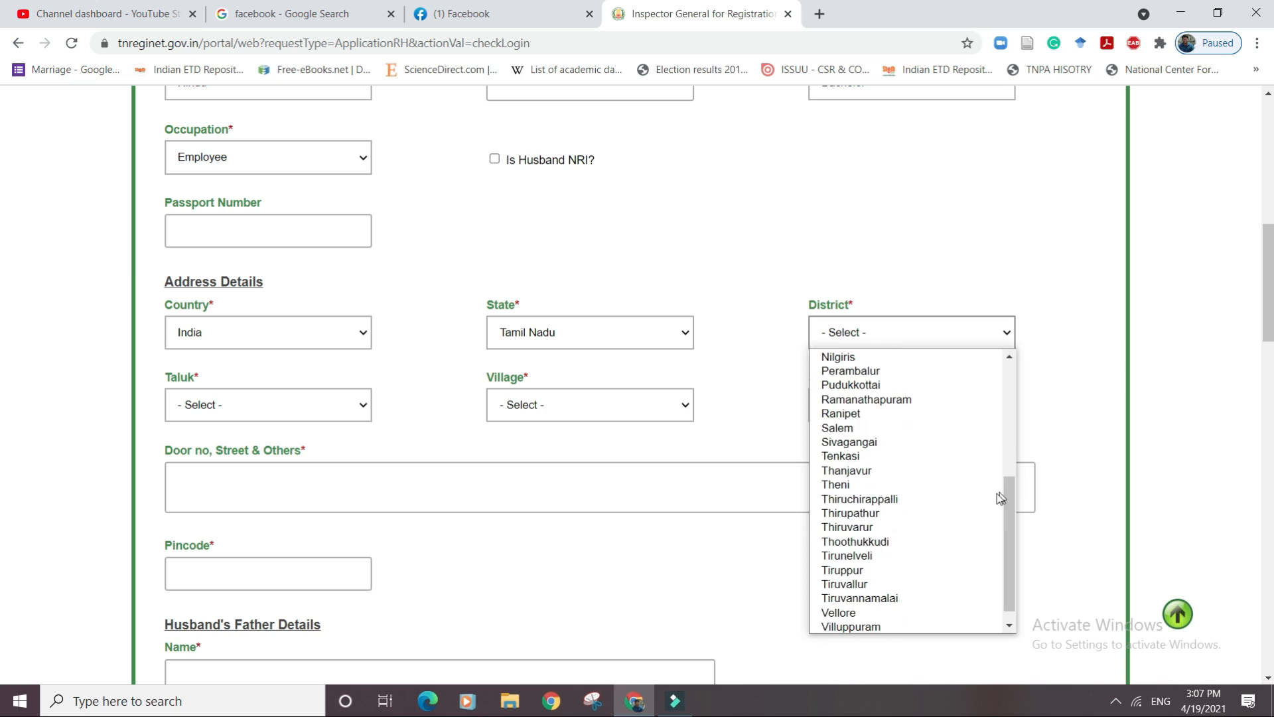
pyautogui.click(886, 600)
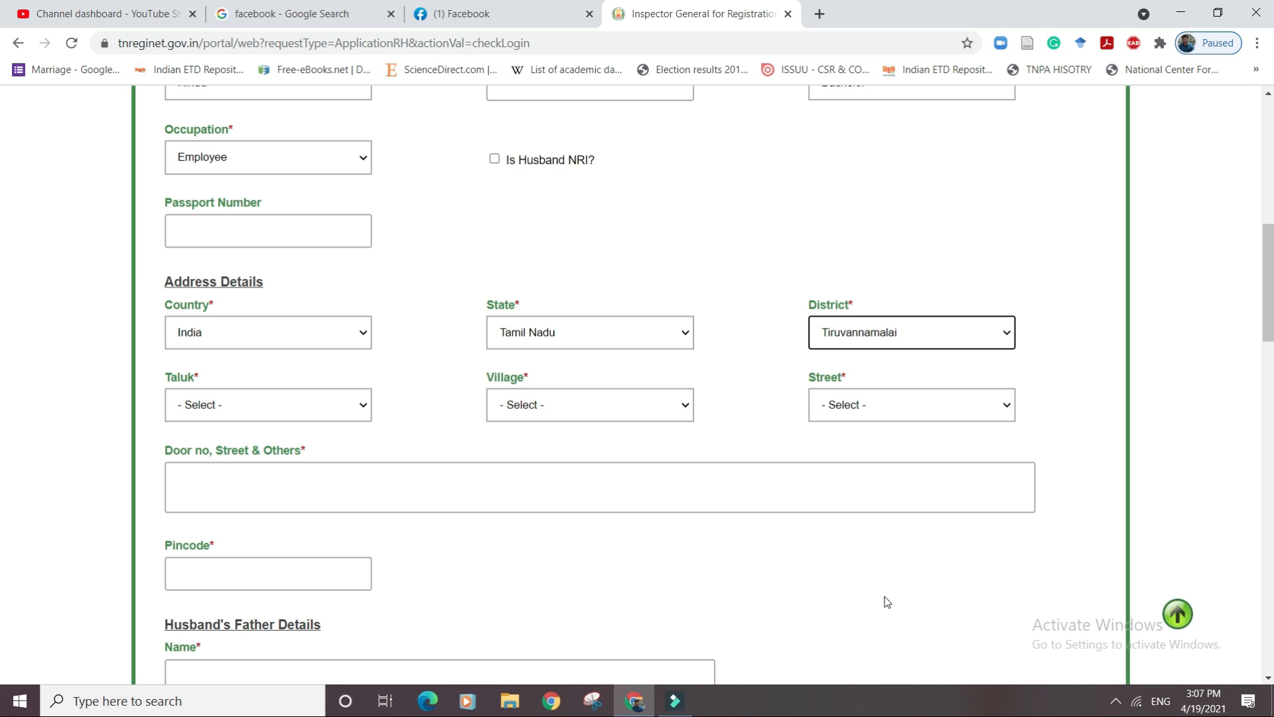
pyautogui.click(350, 404)
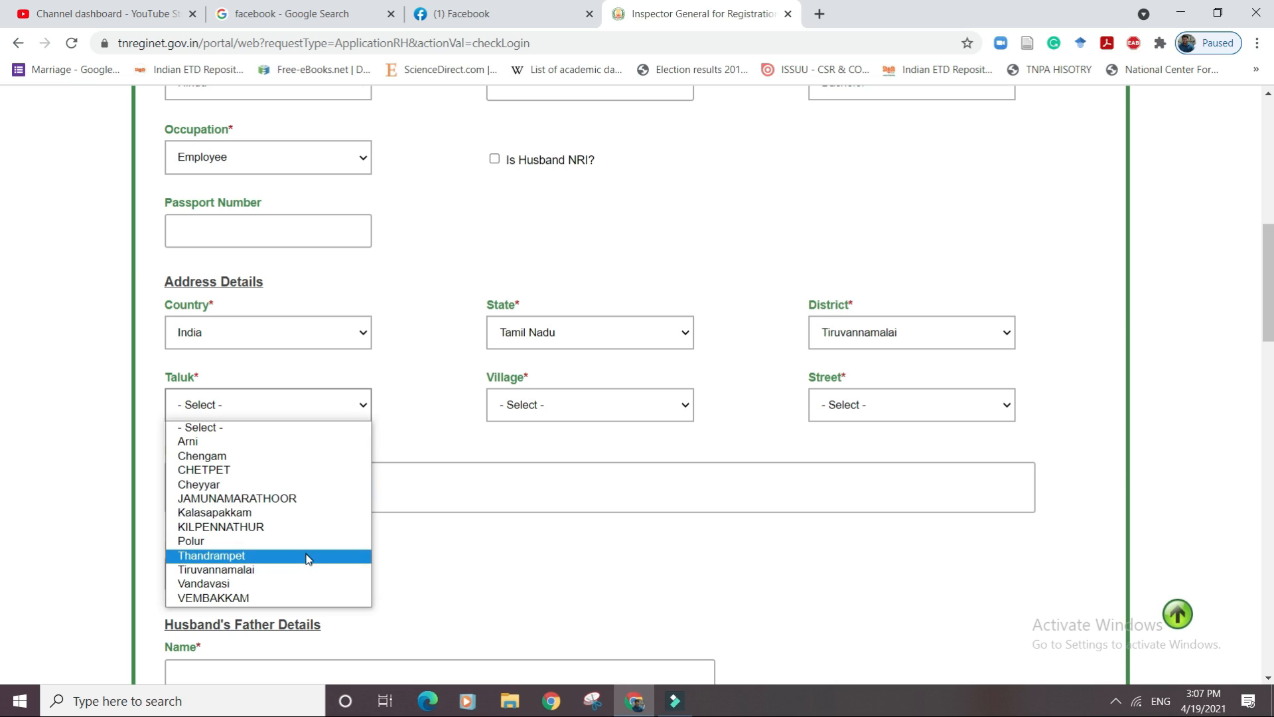
pyautogui.click(302, 569)
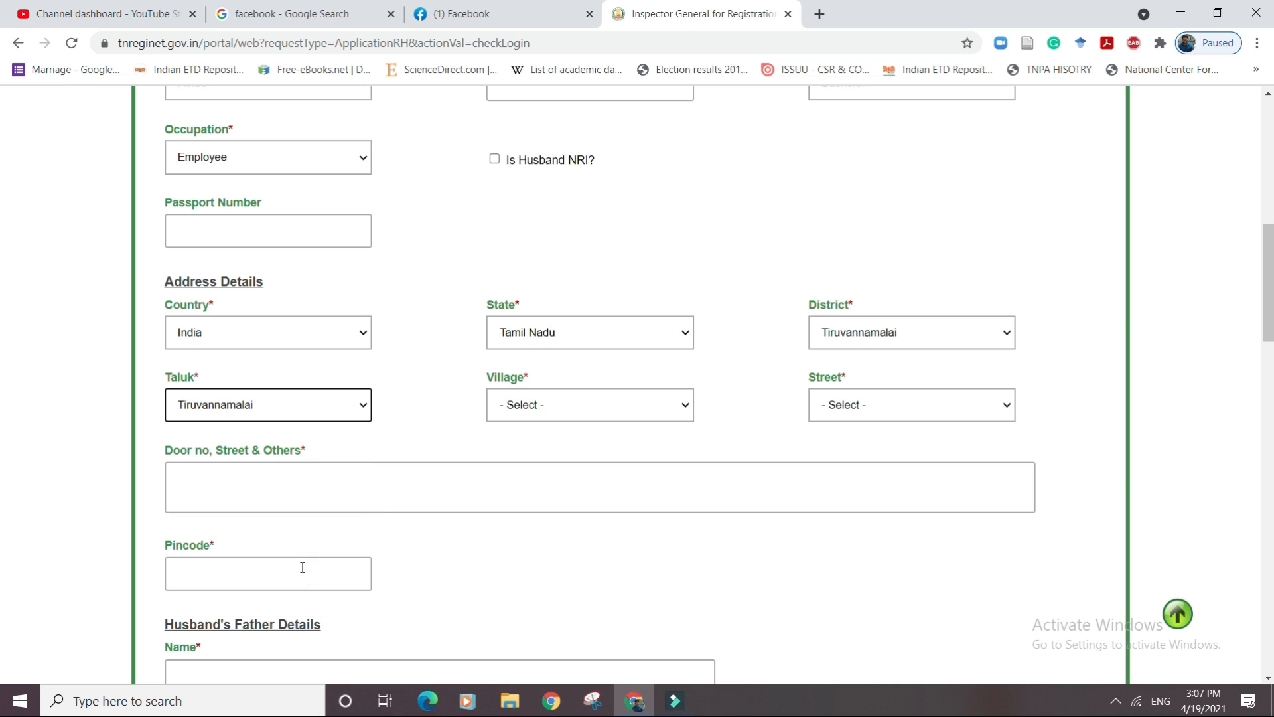
pyautogui.click(665, 410)
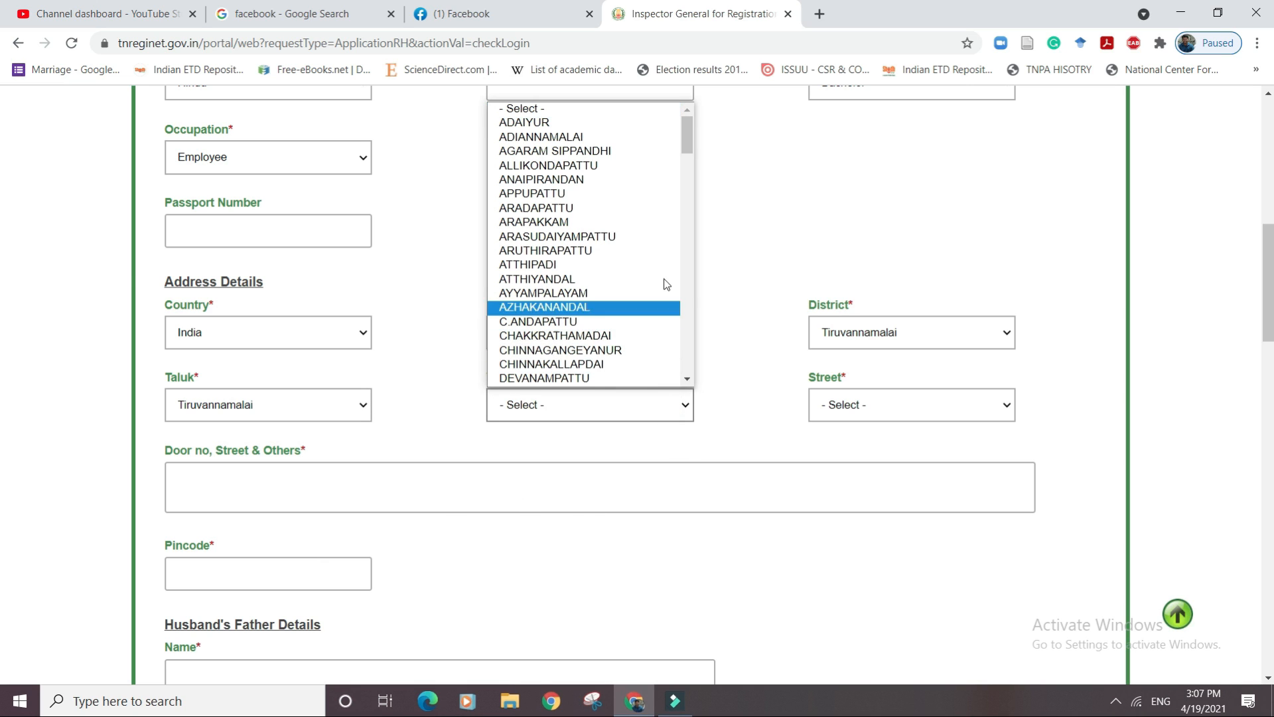
pyautogui.moveTo(683, 134); pyautogui.dragTo(660, 361)
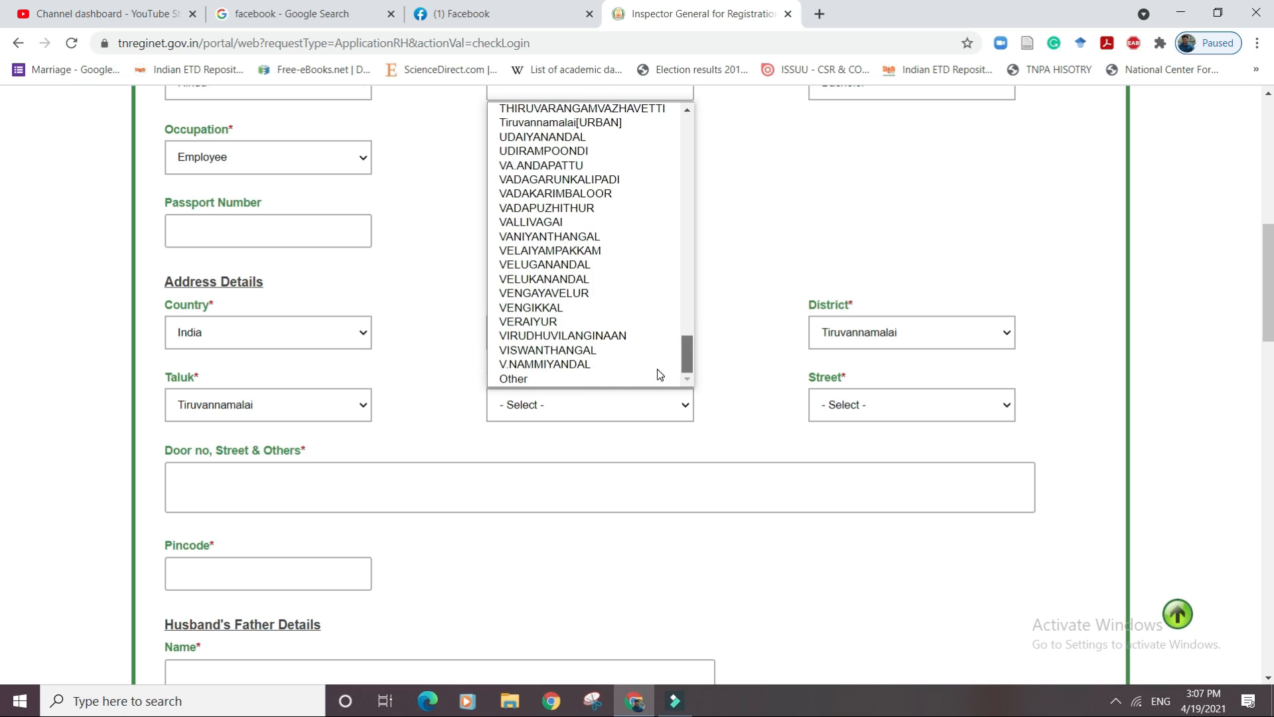
pyautogui.click(609, 123)
# Pick the husband's street and enter his door number and pincode.
pyautogui.click(856, 407)
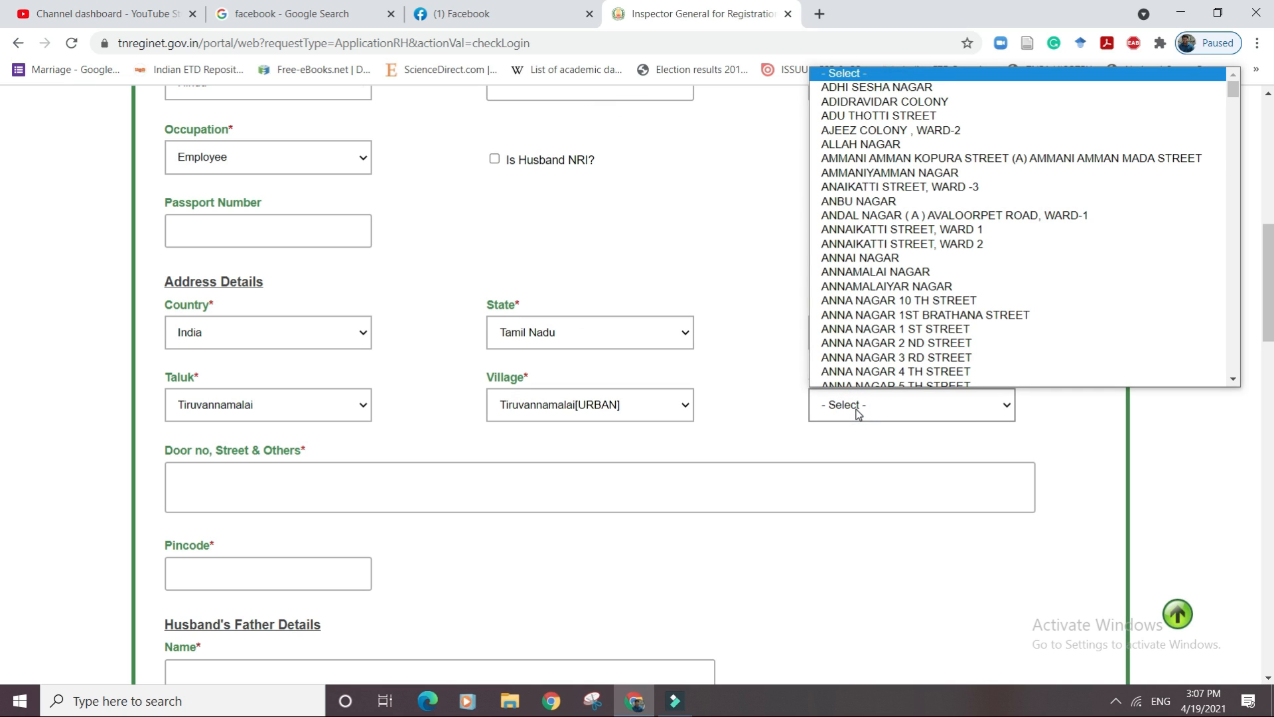
pyautogui.moveTo(1230, 91); pyautogui.dragTo(1205, 280)
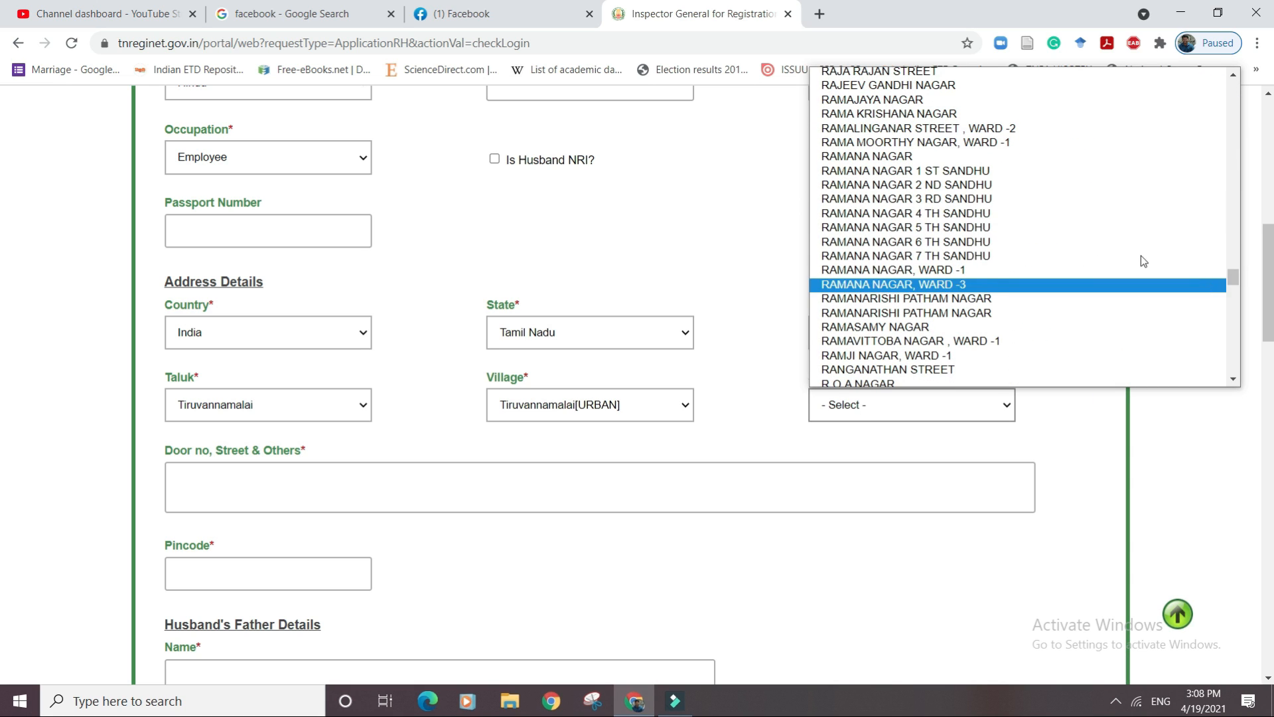
pyautogui.click(912, 71)
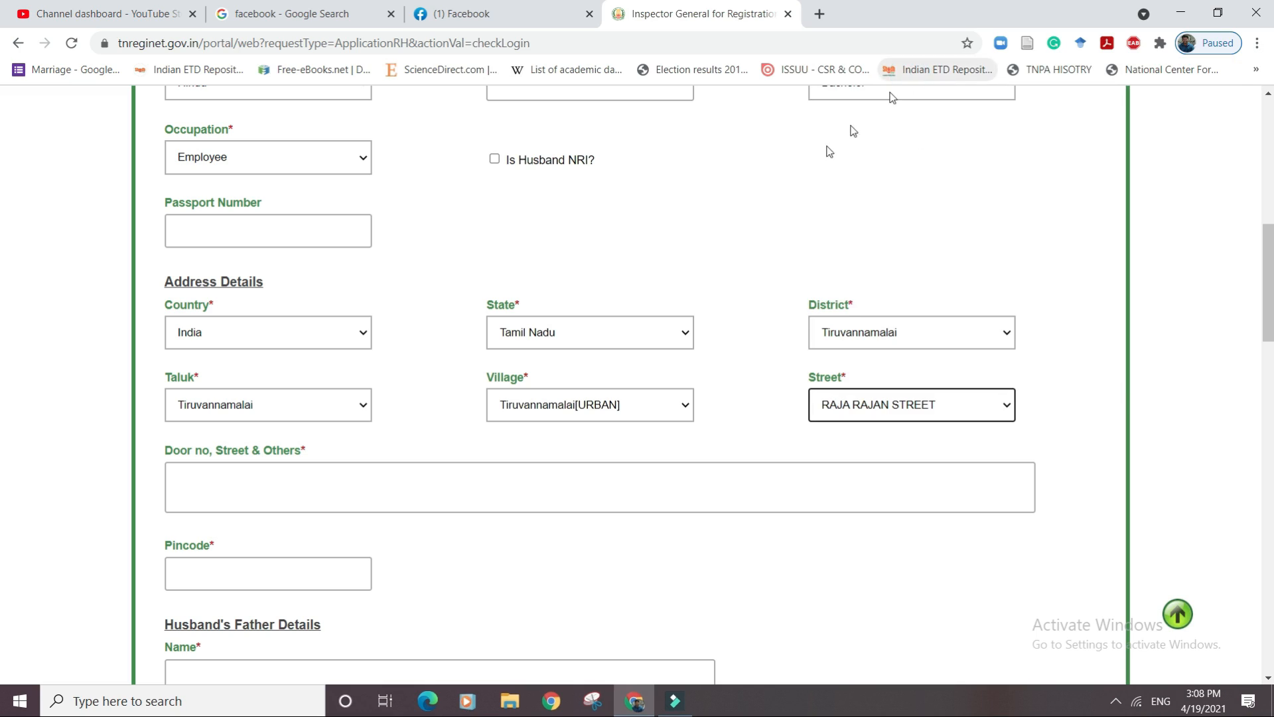
pyautogui.click(367, 482)
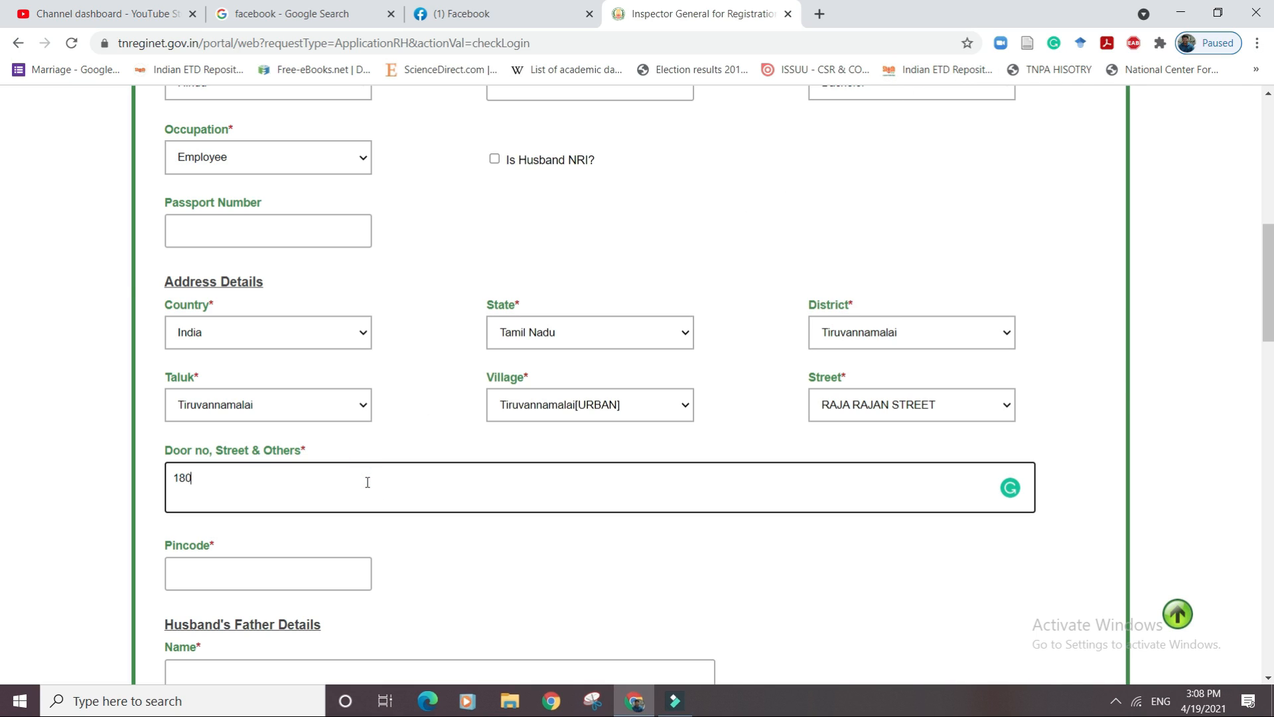
pyautogui.click(332, 573)
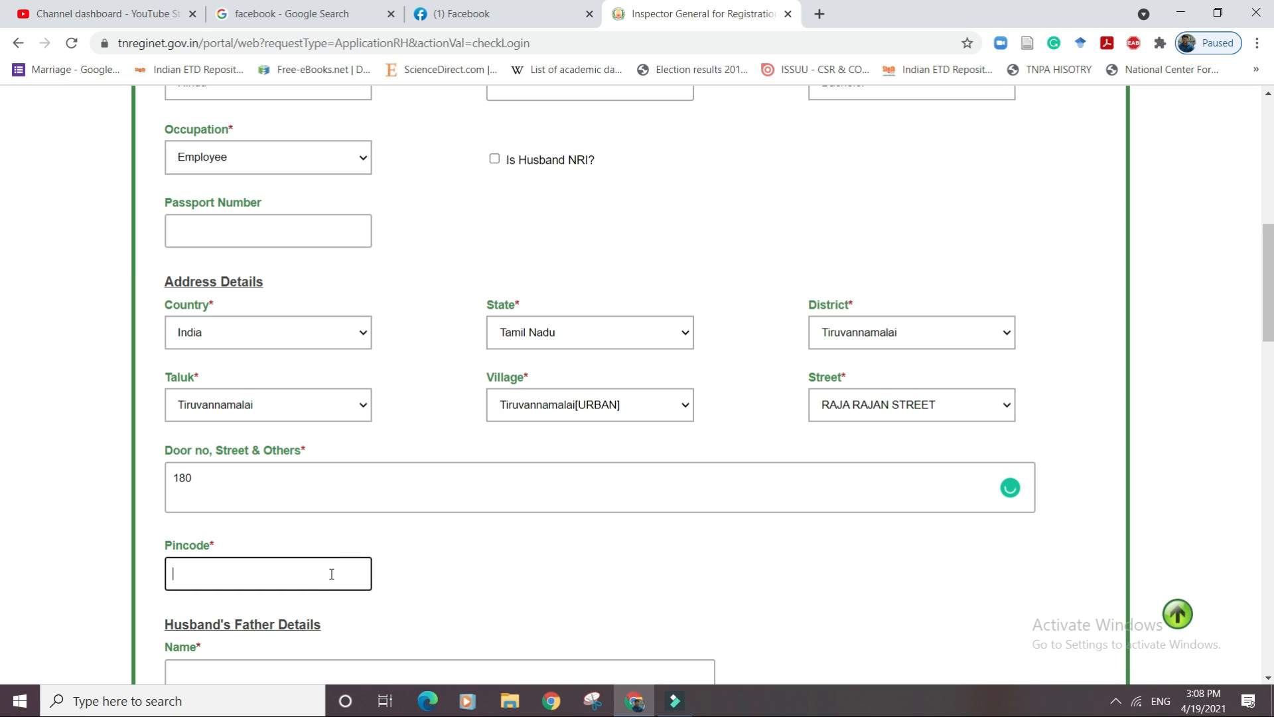
pyautogui.write('606601')
# Enter the husband's father's name and age 53, set Hindu and Employee, and copy the son's address.
pyautogui.moveTo(1269, 252); pyautogui.dragTo(1268, 335)
pyautogui.click(635, 257)
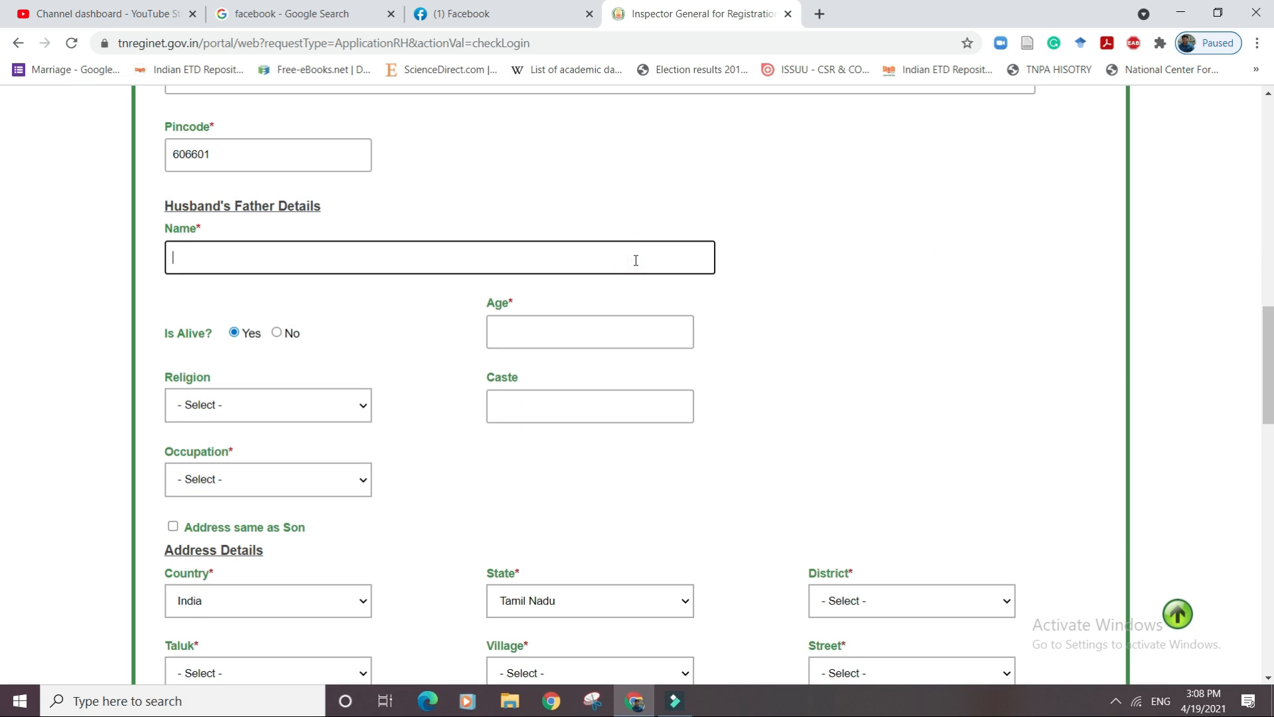
pyautogui.write('Muniya')
pyautogui.click(610, 339)
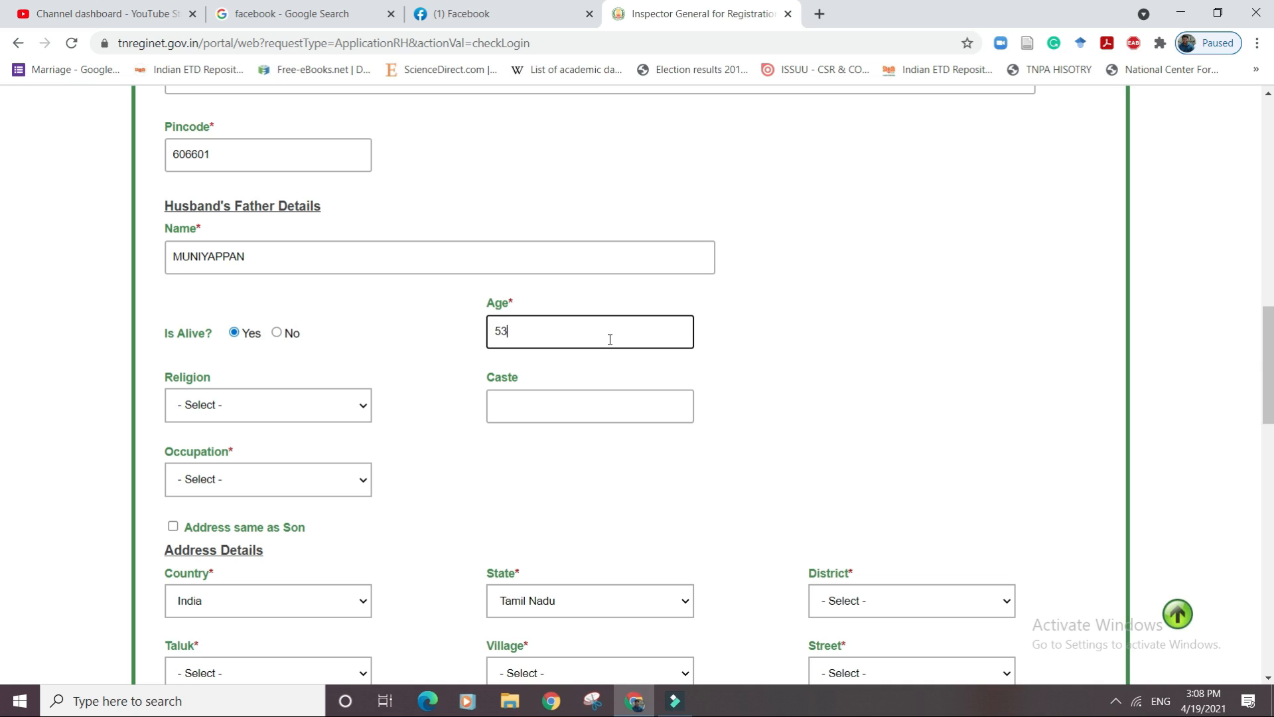
pyautogui.click(363, 408)
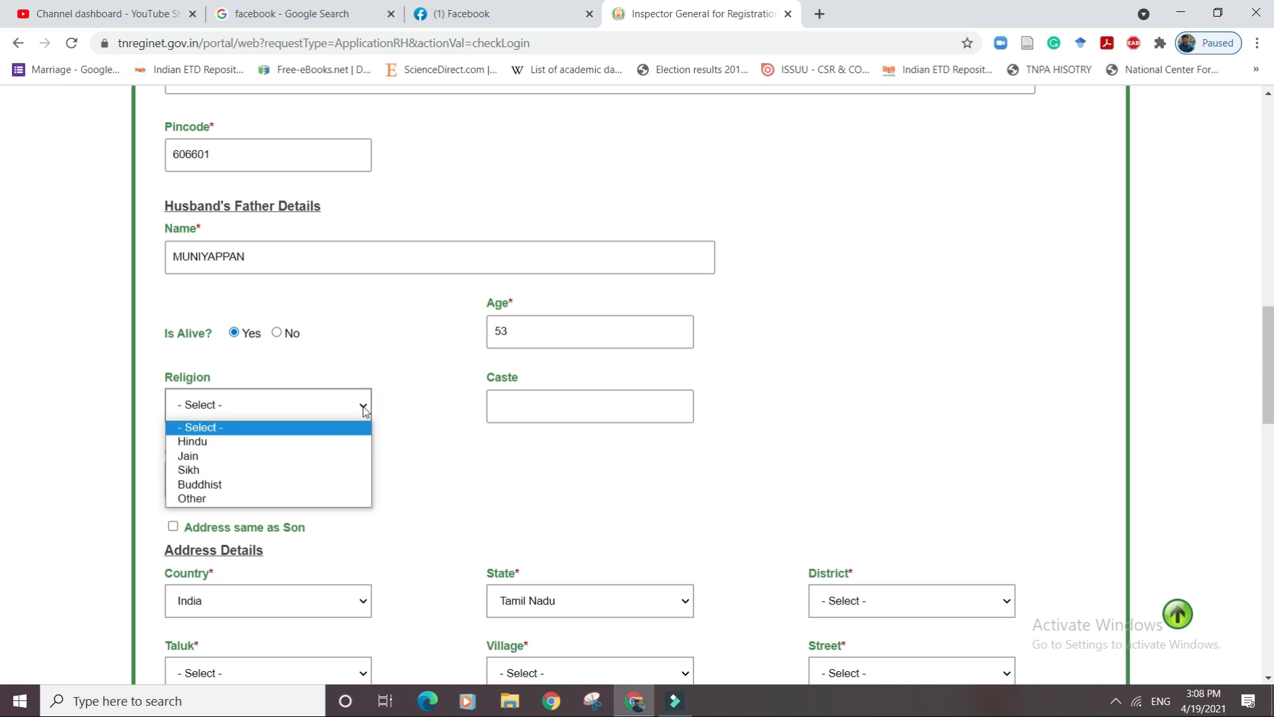
pyautogui.click(320, 442)
pyautogui.click(324, 467)
pyautogui.click(292, 516)
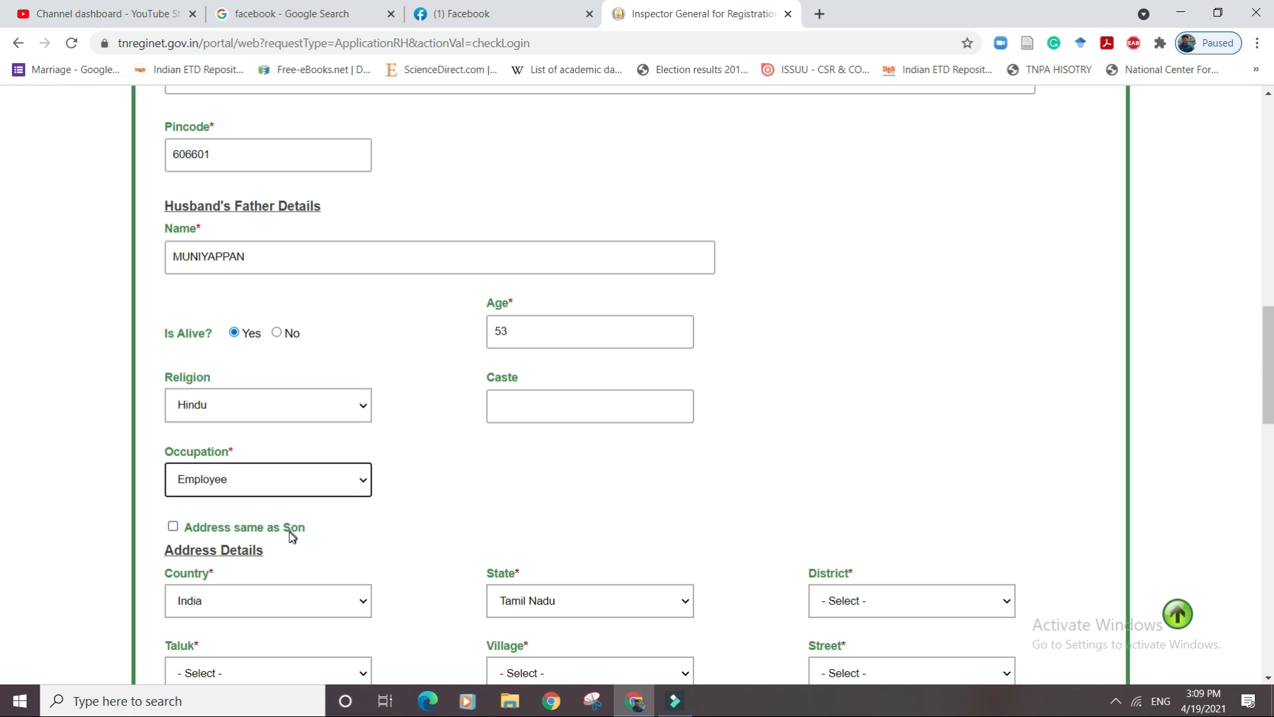
pyautogui.click(173, 526)
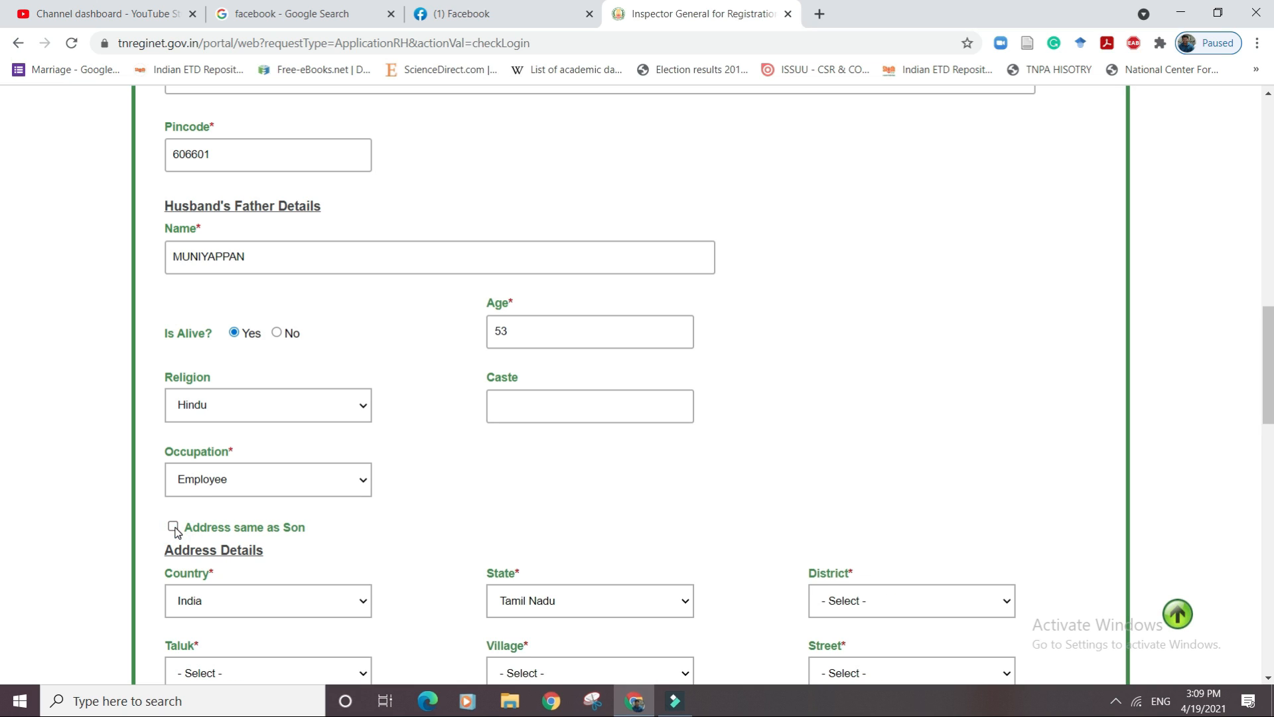
pyautogui.click(173, 526)
pyautogui.click(208, 531)
# Enter the husband's mother's name and age 48, set Hindu and Employee, and copy the son's address.
pyautogui.moveTo(1266, 321); pyautogui.dragTo(1263, 430)
pyautogui.click(606, 417)
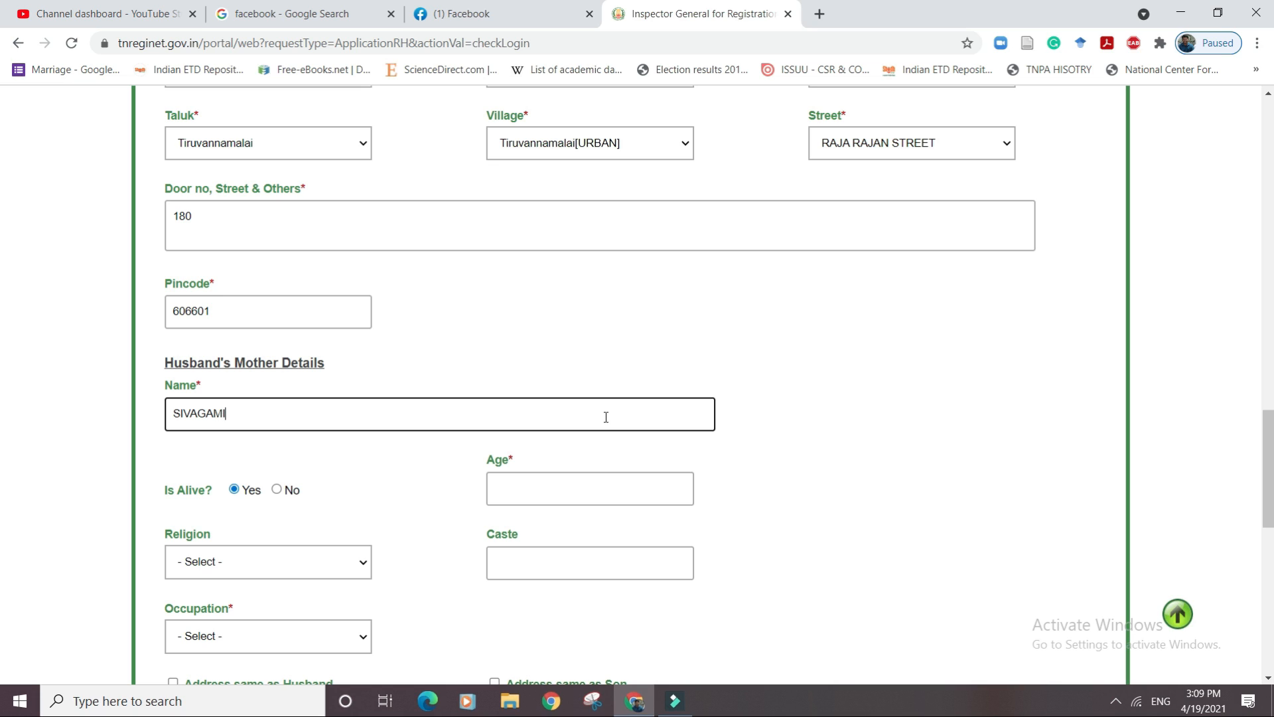
pyautogui.click(585, 486)
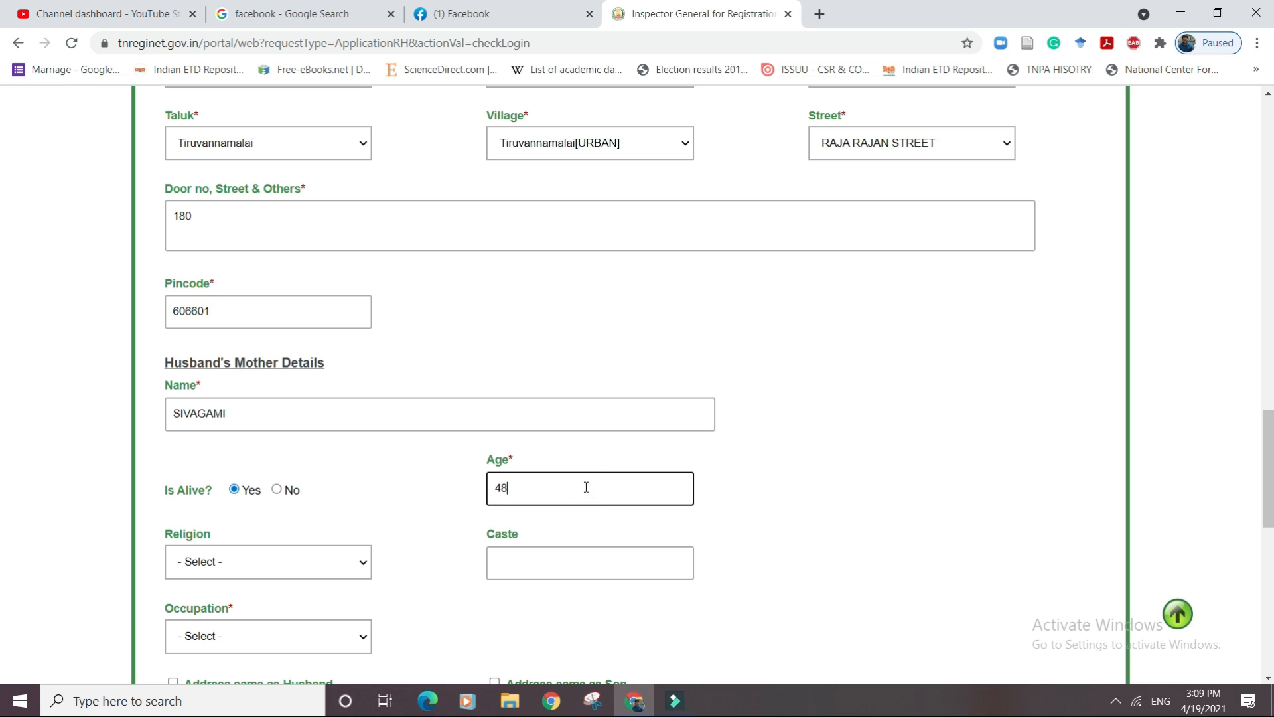
pyautogui.click(302, 568)
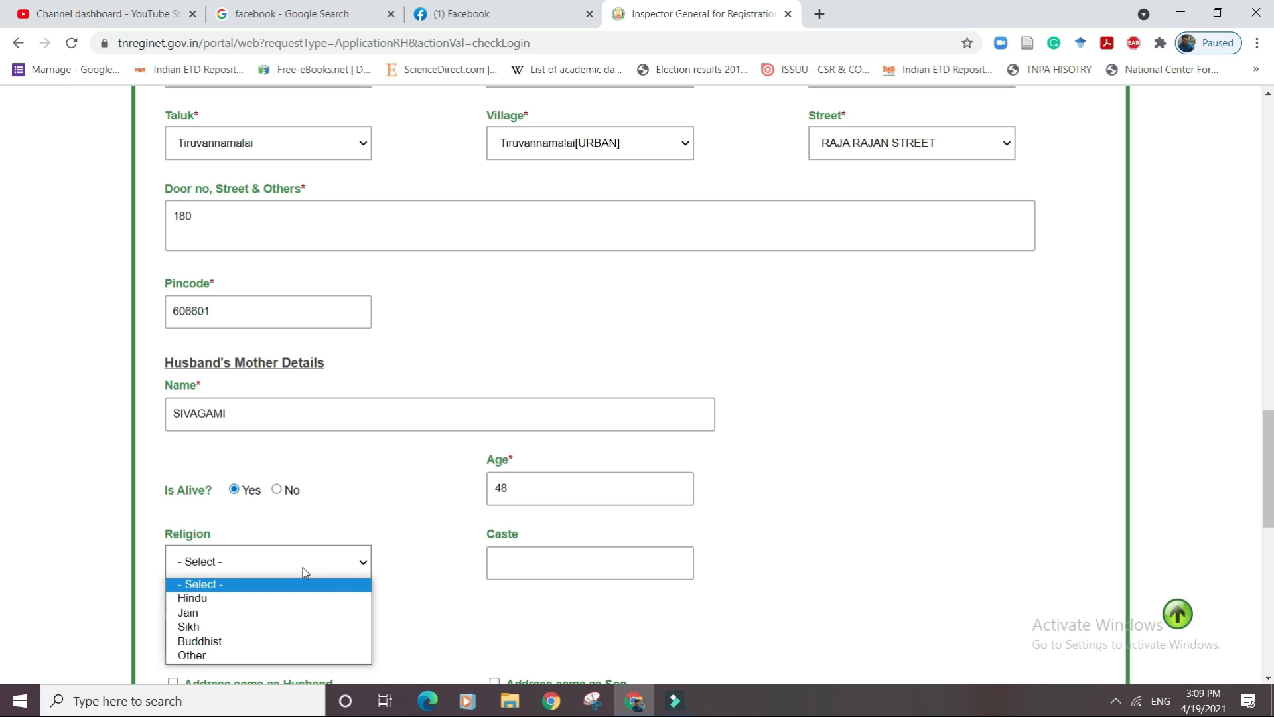
pyautogui.click(291, 600)
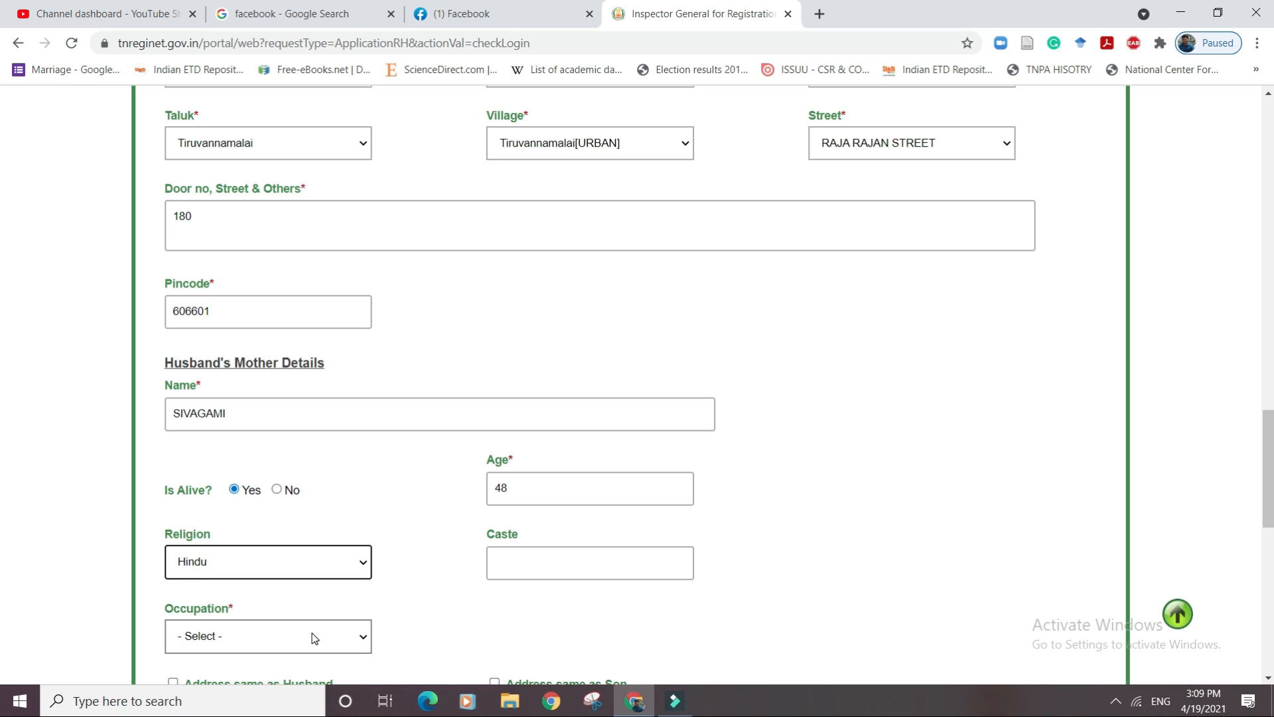
pyautogui.click(313, 637)
pyautogui.click(256, 581)
pyautogui.moveTo(1267, 428); pyautogui.dragTo(1267, 488)
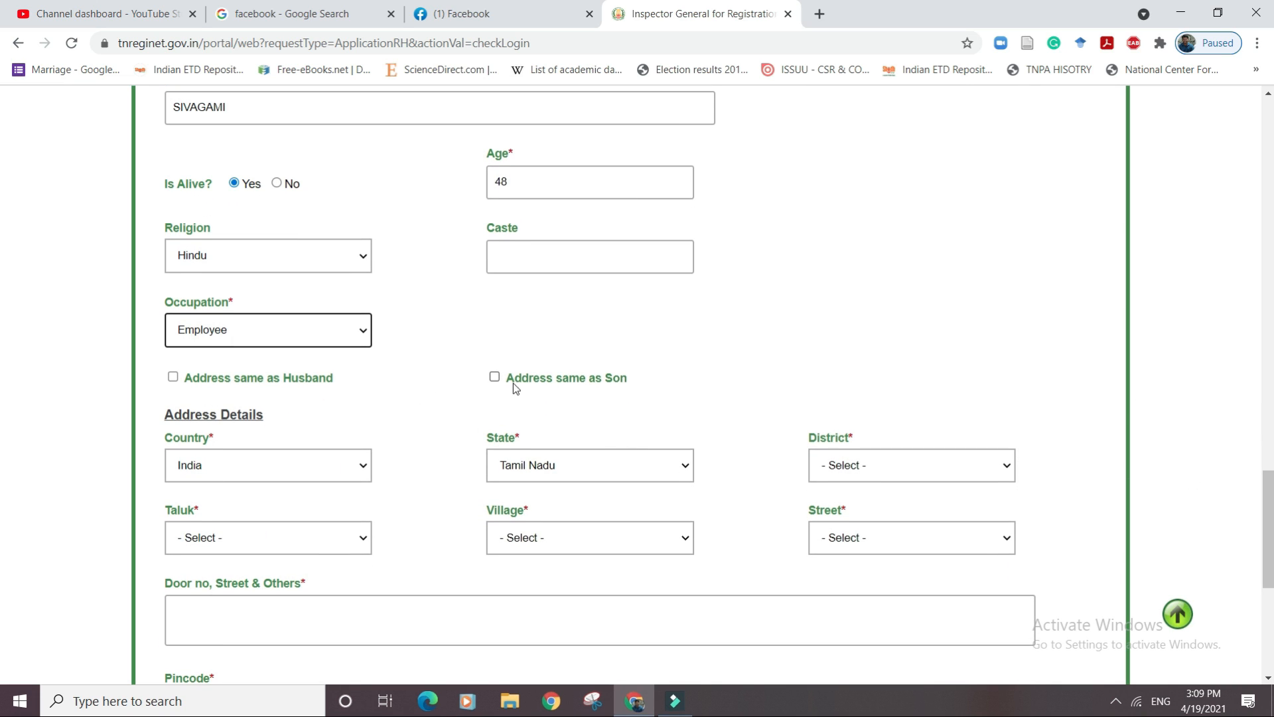
pyautogui.click(495, 377)
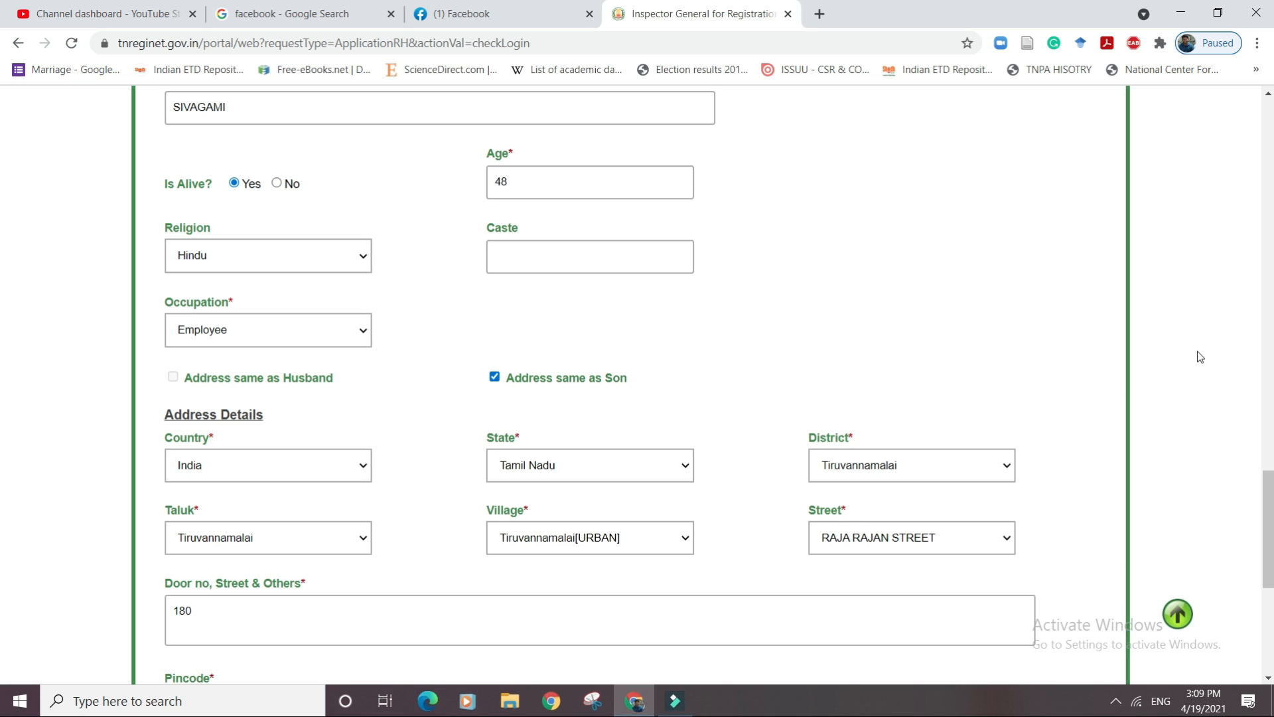
pyautogui.moveTo(1268, 505); pyautogui.dragTo(1268, 556)
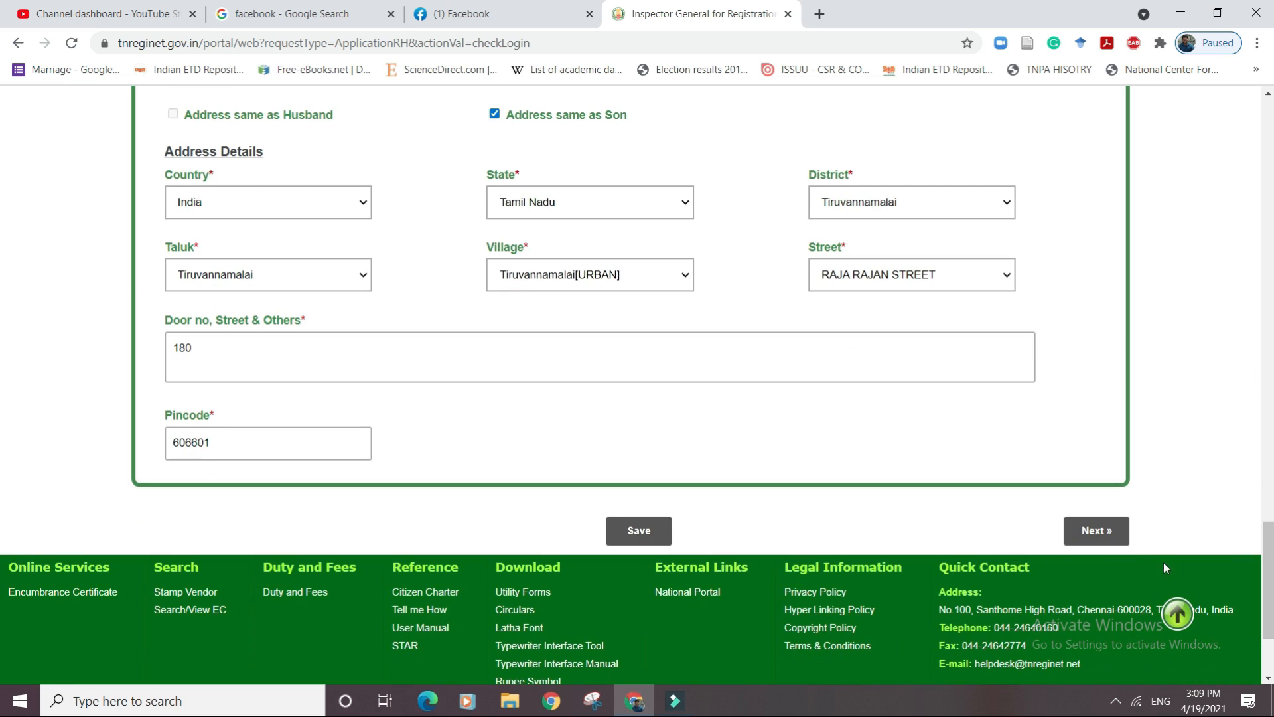
pyautogui.click(1109, 532)
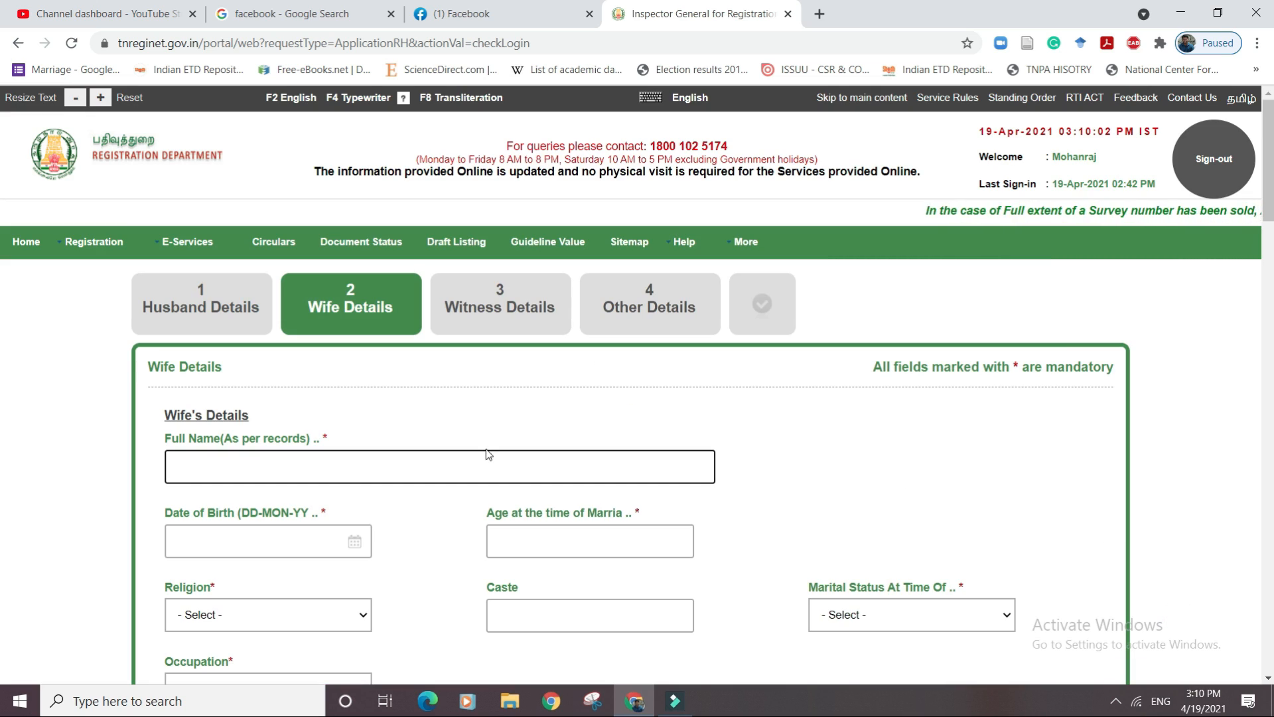
pyautogui.write('Sa')
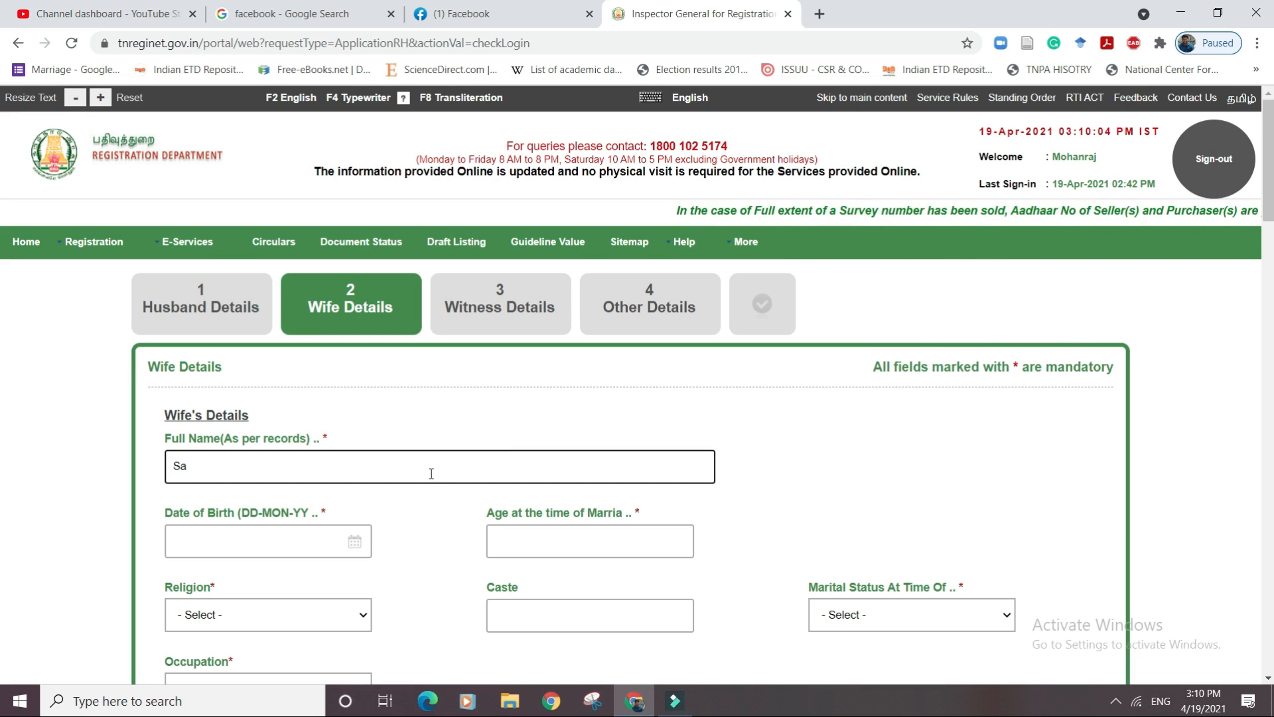
pyautogui.press('BackSpace')
pyautogui.press('BackSpace')
pyautogui.write('SAN')
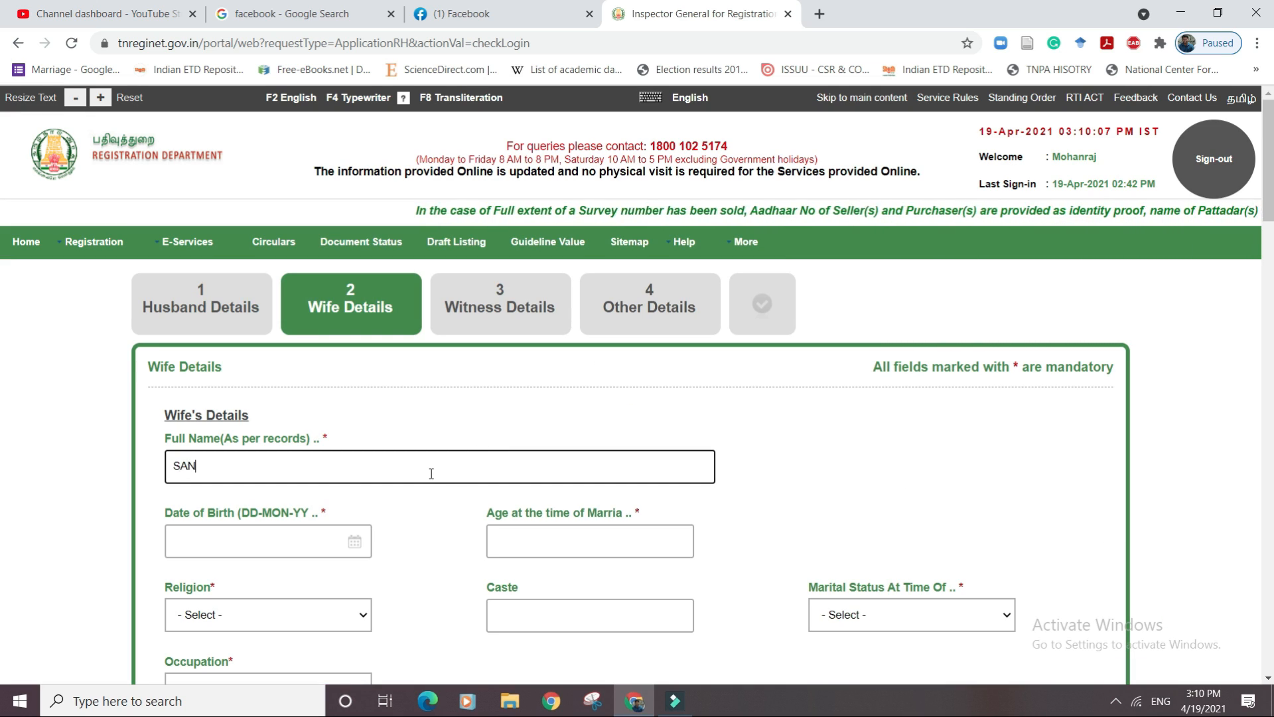
pyautogui.write('GEETHA')
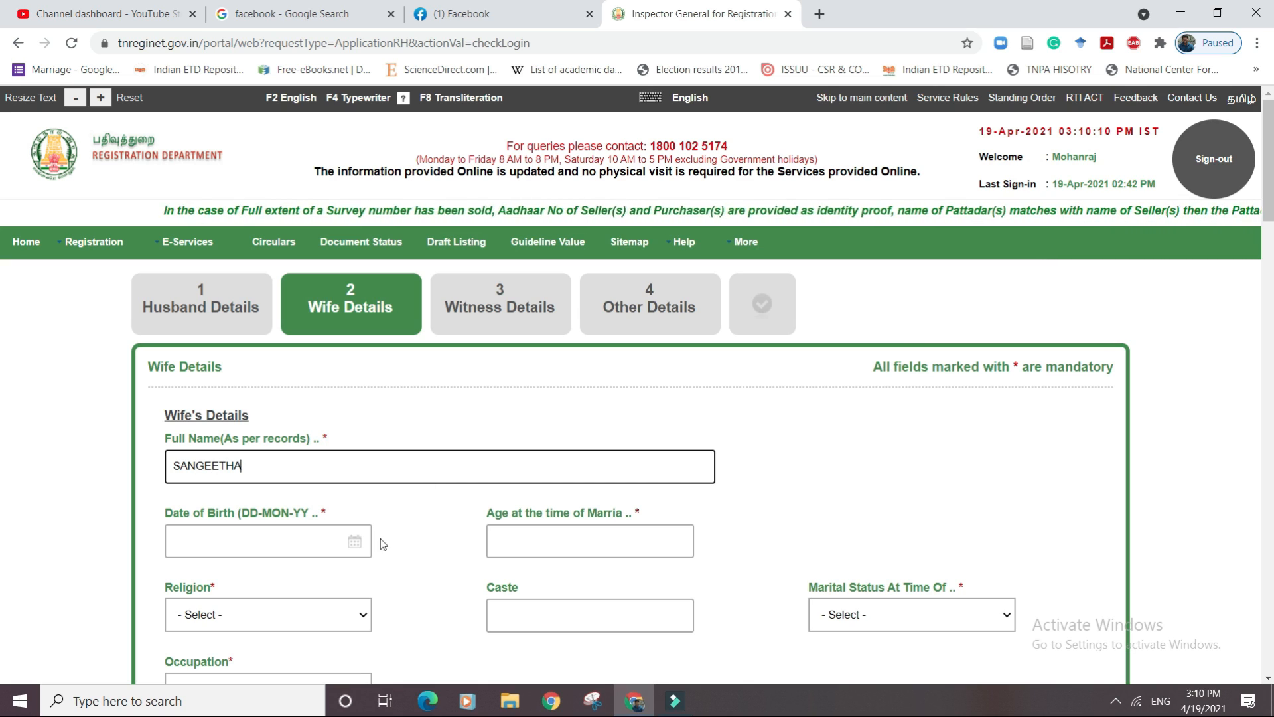
pyautogui.click(356, 551)
pyautogui.click(277, 408)
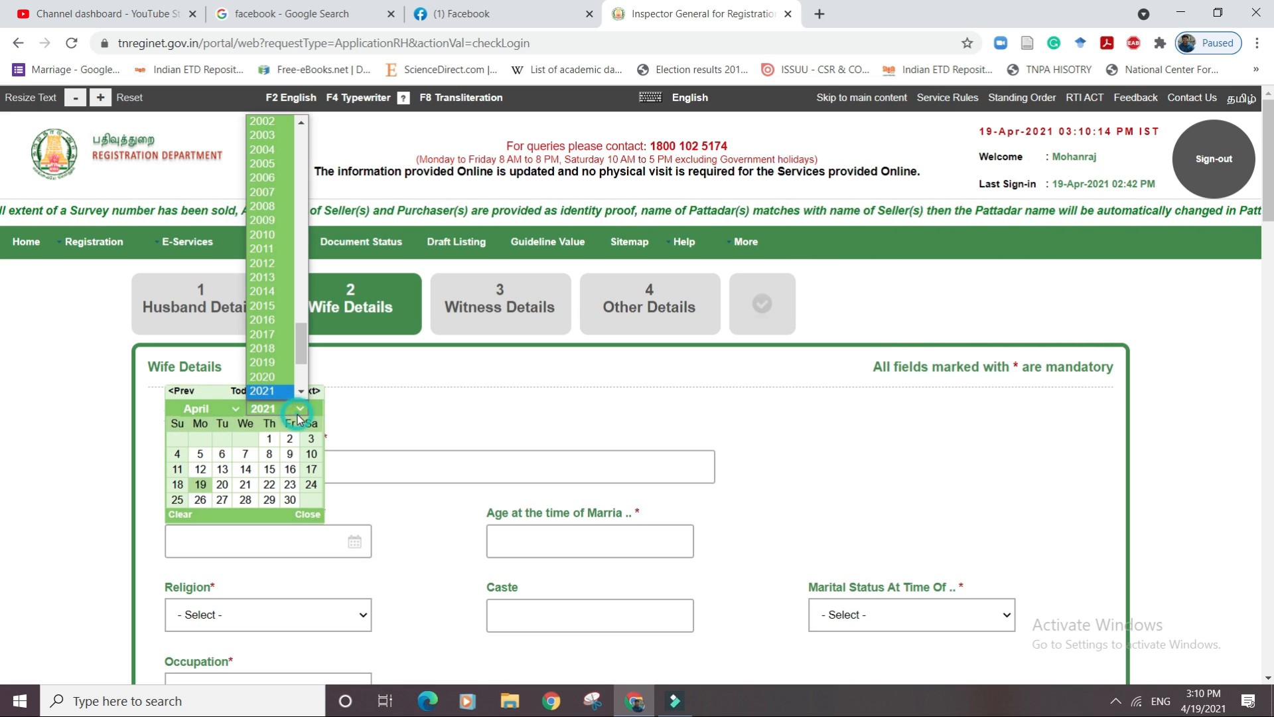
pyautogui.moveTo(303, 354); pyautogui.dragTo(298, 305)
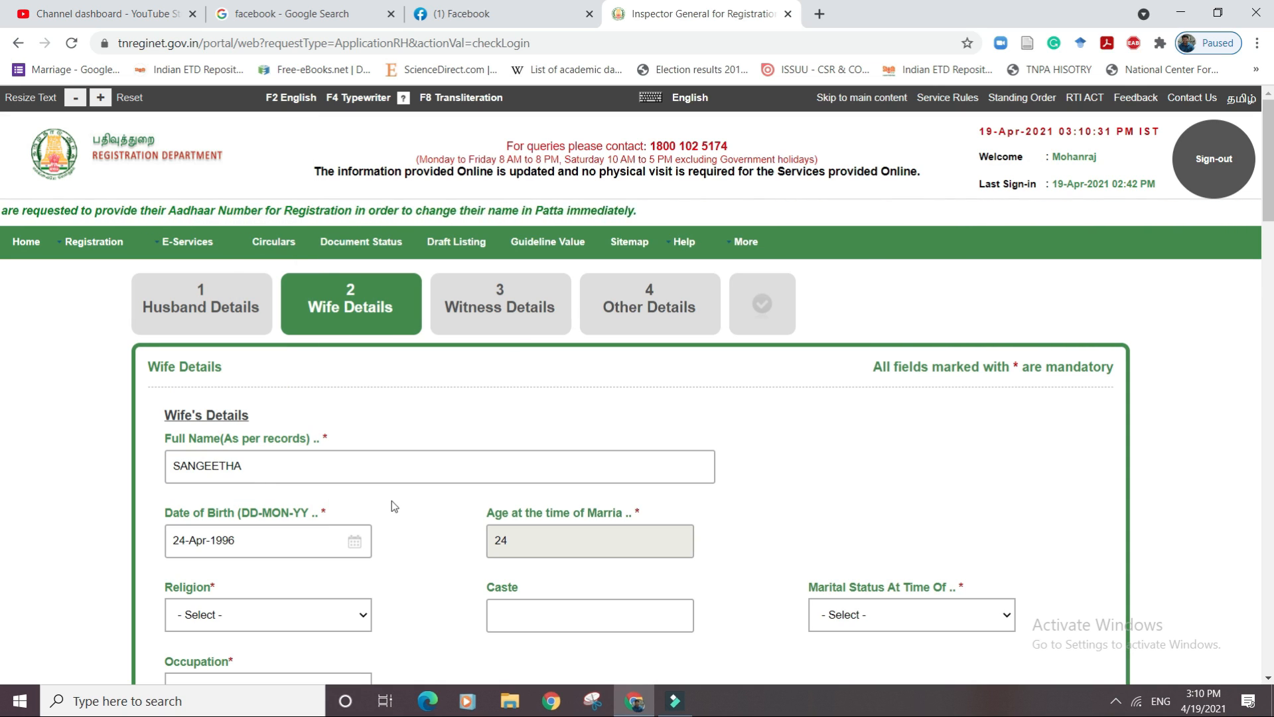
# Set the wife's religion to Hindu and marital status to Spinster.
pyautogui.click(351, 616)
pyautogui.click(293, 557)
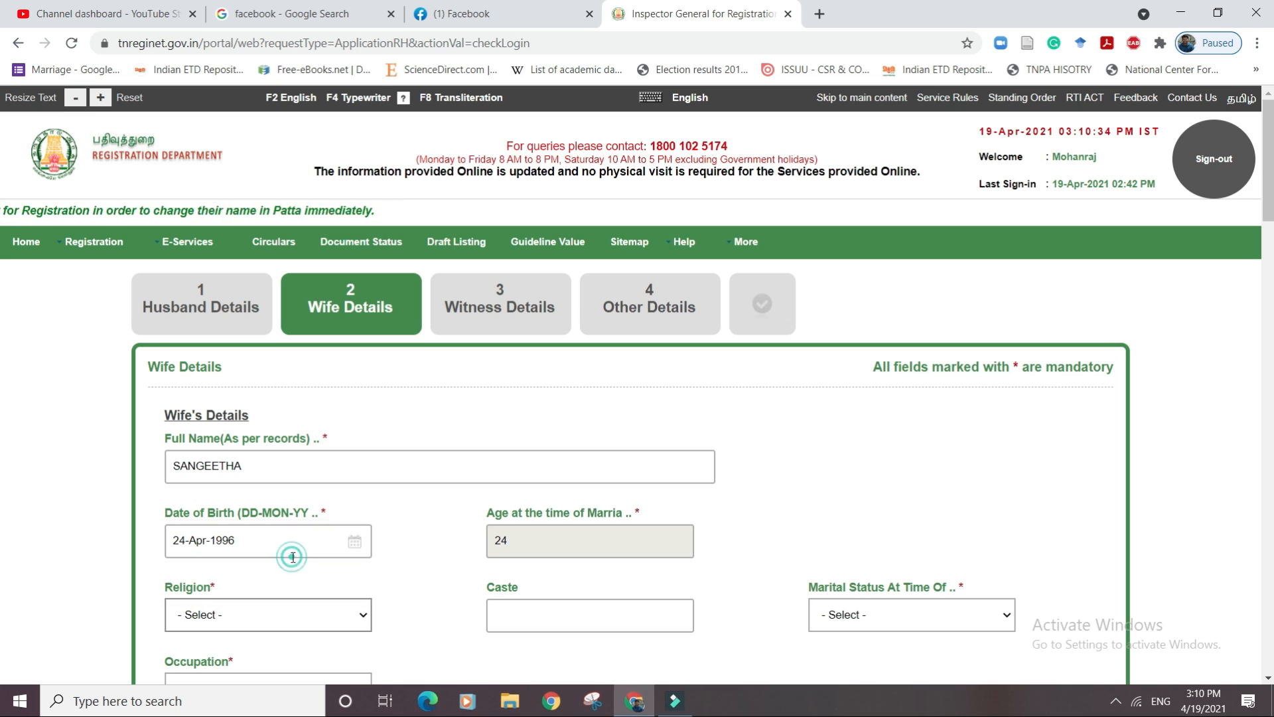
pyautogui.click(919, 609)
pyautogui.click(869, 573)
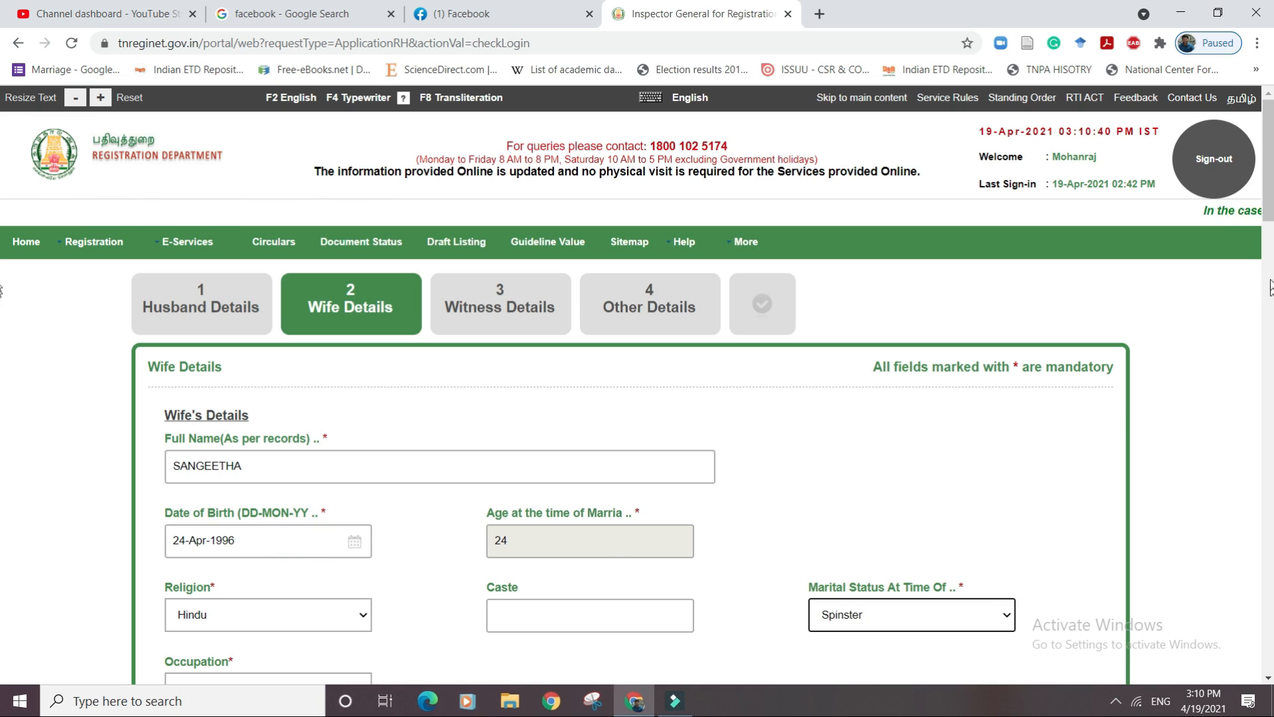
# Set the wife's occupation to Employee and her district to Tiruvannamalai.
pyautogui.moveTo(1271, 217); pyautogui.dragTo(1269, 318)
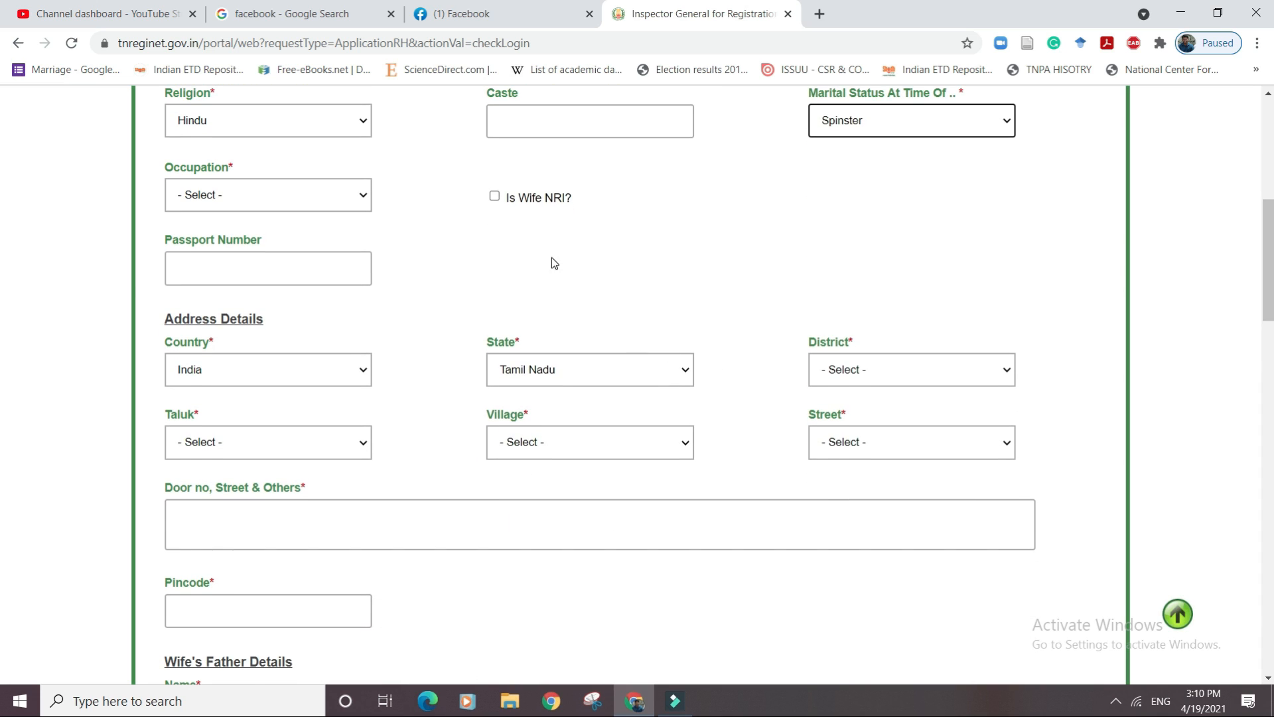
pyautogui.click(312, 199)
pyautogui.click(299, 231)
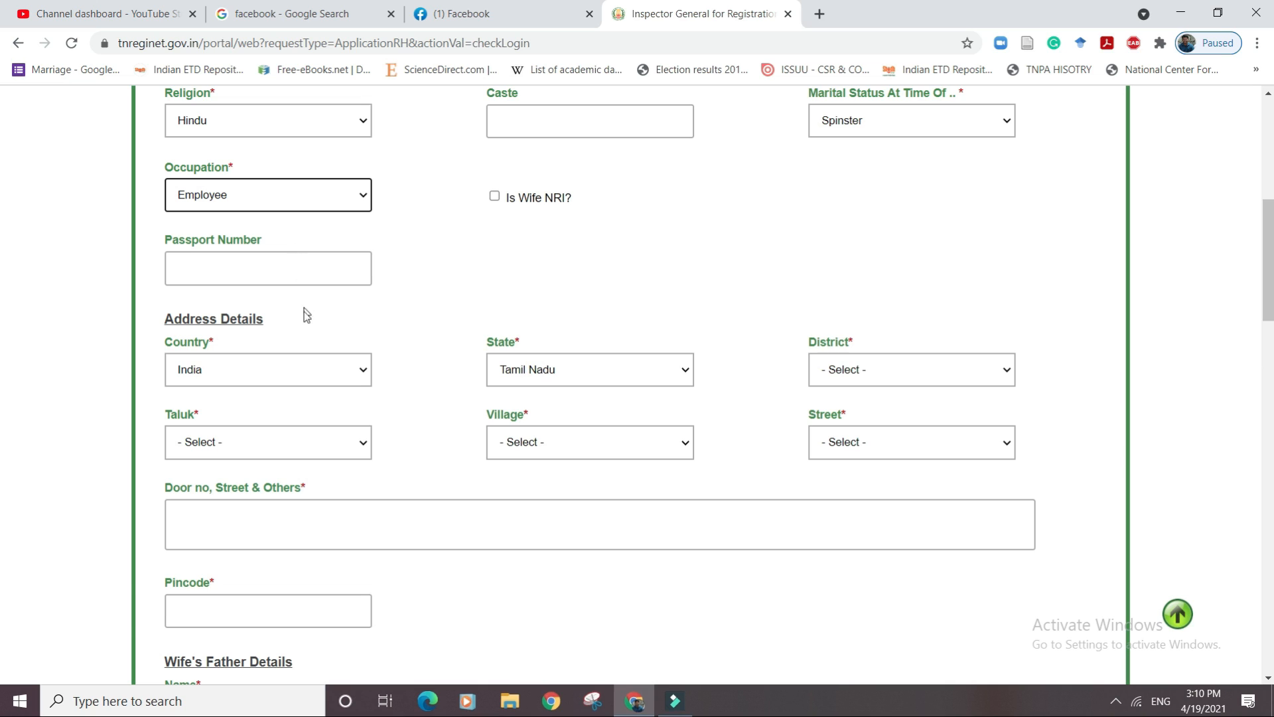
pyautogui.click(844, 371)
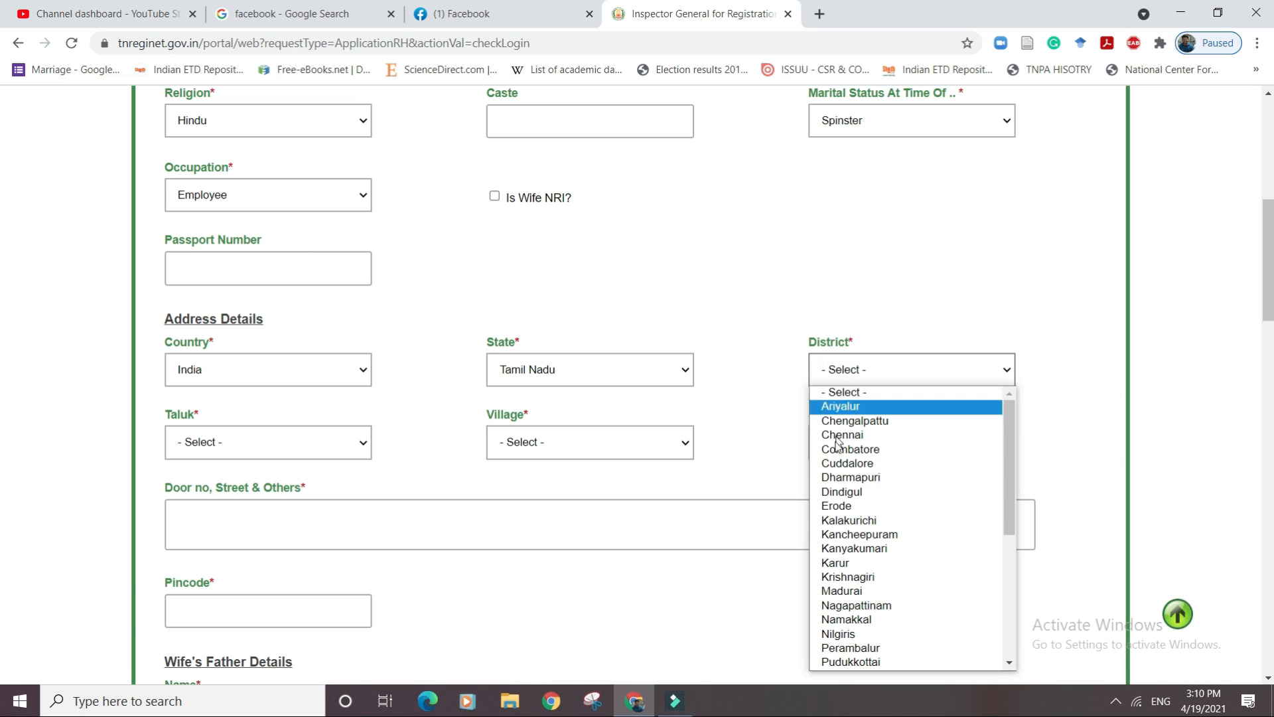
pyautogui.moveTo(1010, 472); pyautogui.dragTo(983, 585)
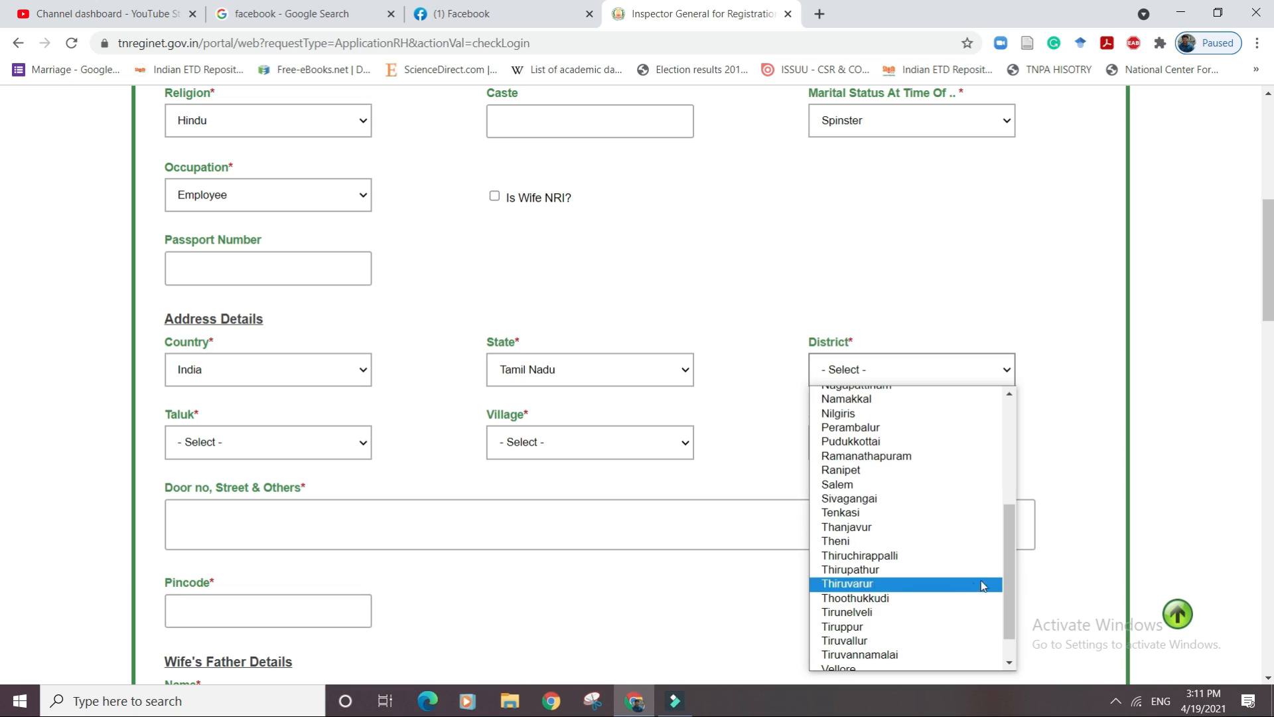
pyautogui.click(899, 655)
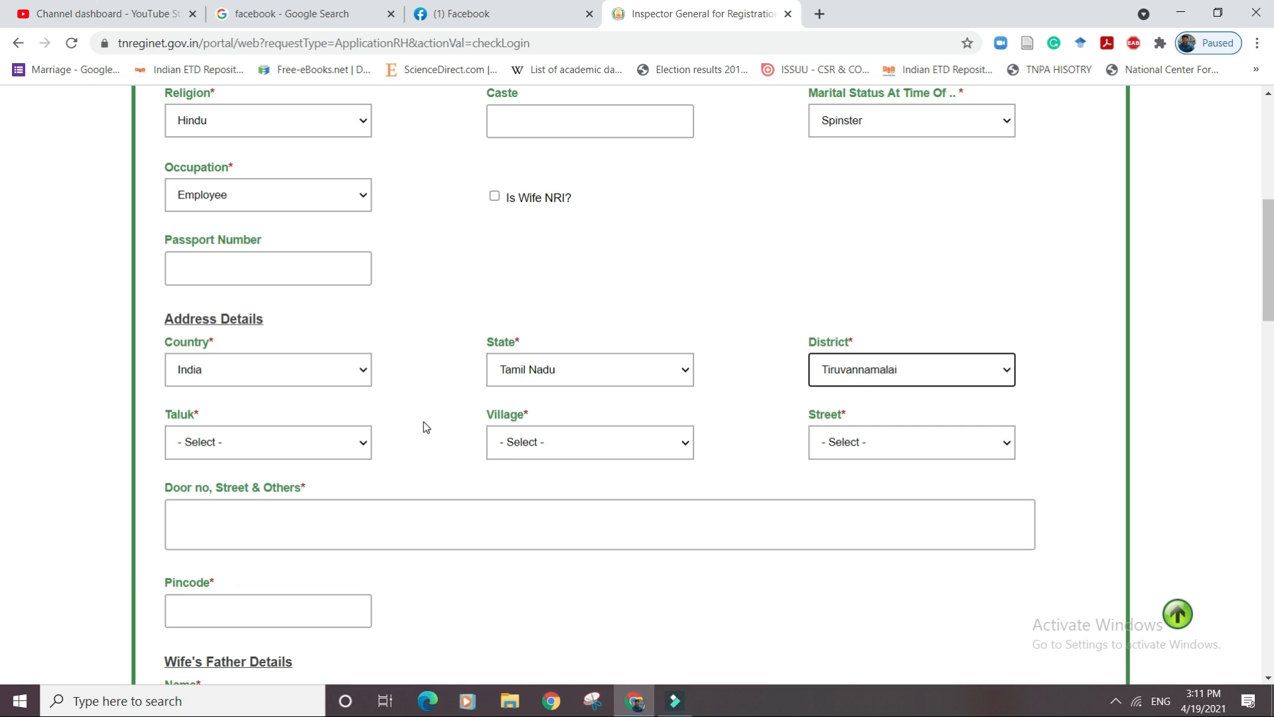
# Choose the wife's taluk and village, then enter her pincode.
pyautogui.click(331, 452)
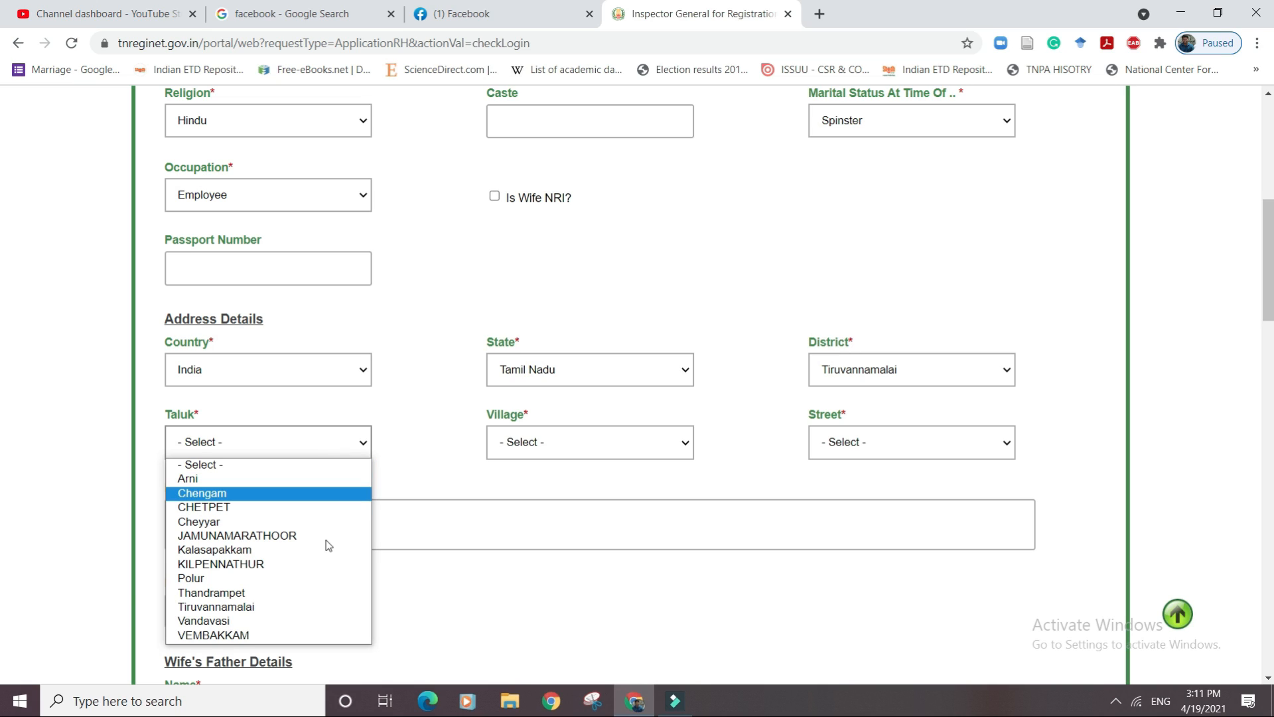
pyautogui.click(350, 607)
pyautogui.click(561, 439)
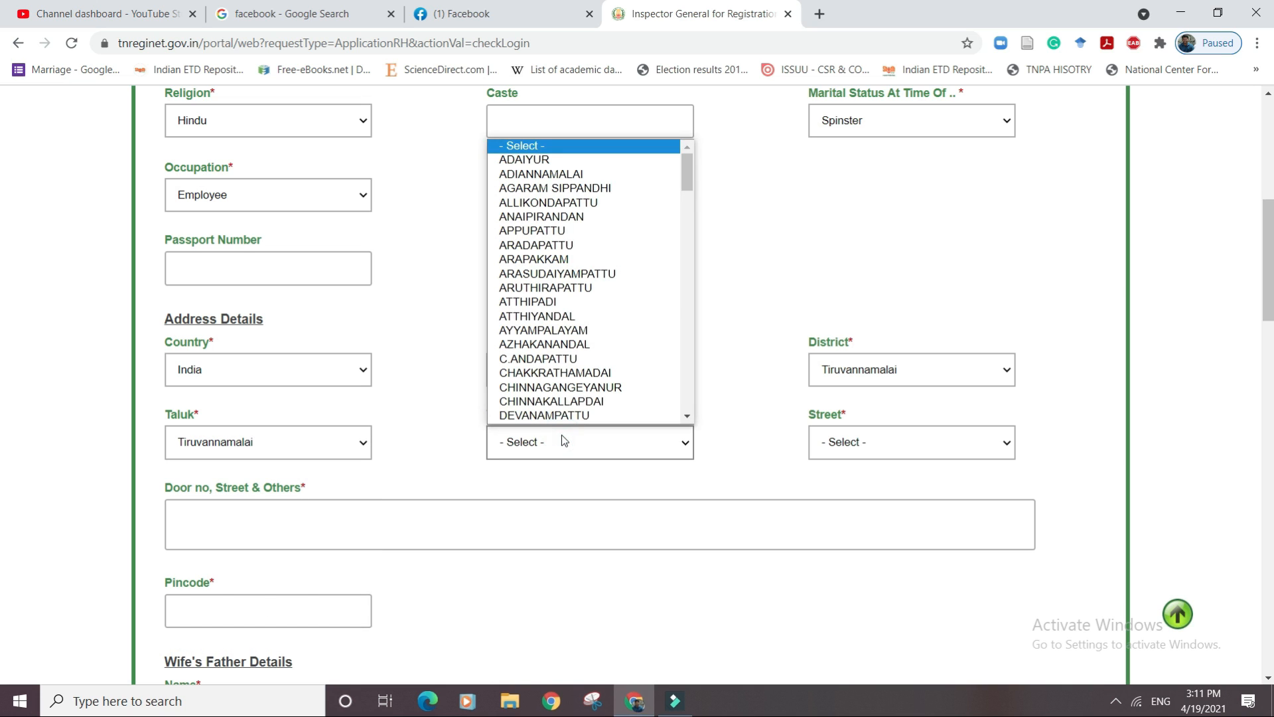
pyautogui.moveTo(682, 175); pyautogui.dragTo(667, 378)
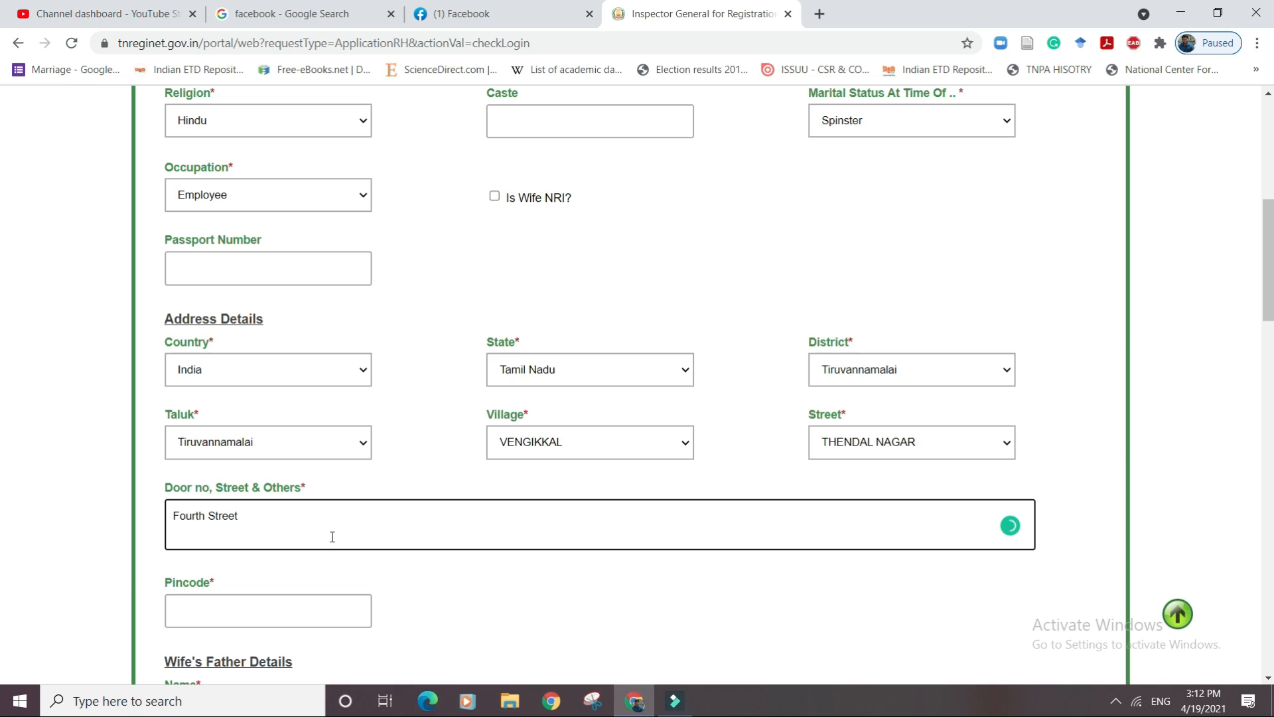
pyautogui.click(310, 609)
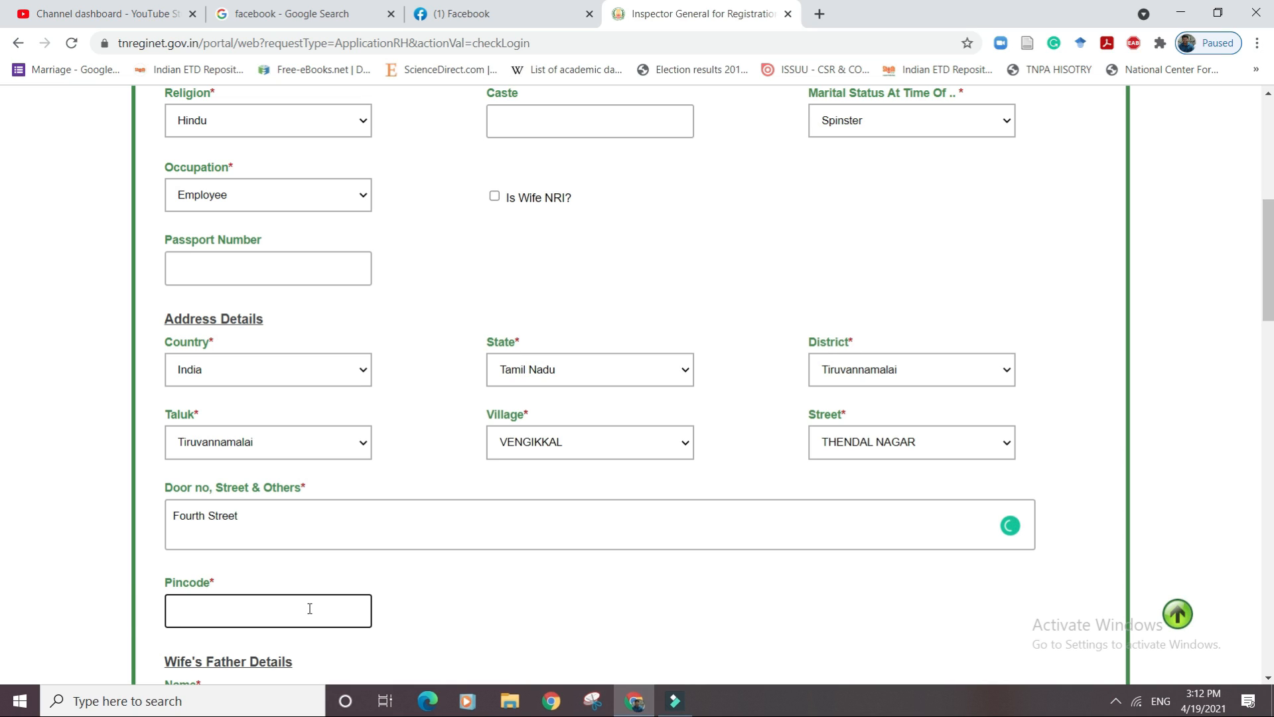
pyautogui.write('6066')
pyautogui.scroll(-6, 345, 297)
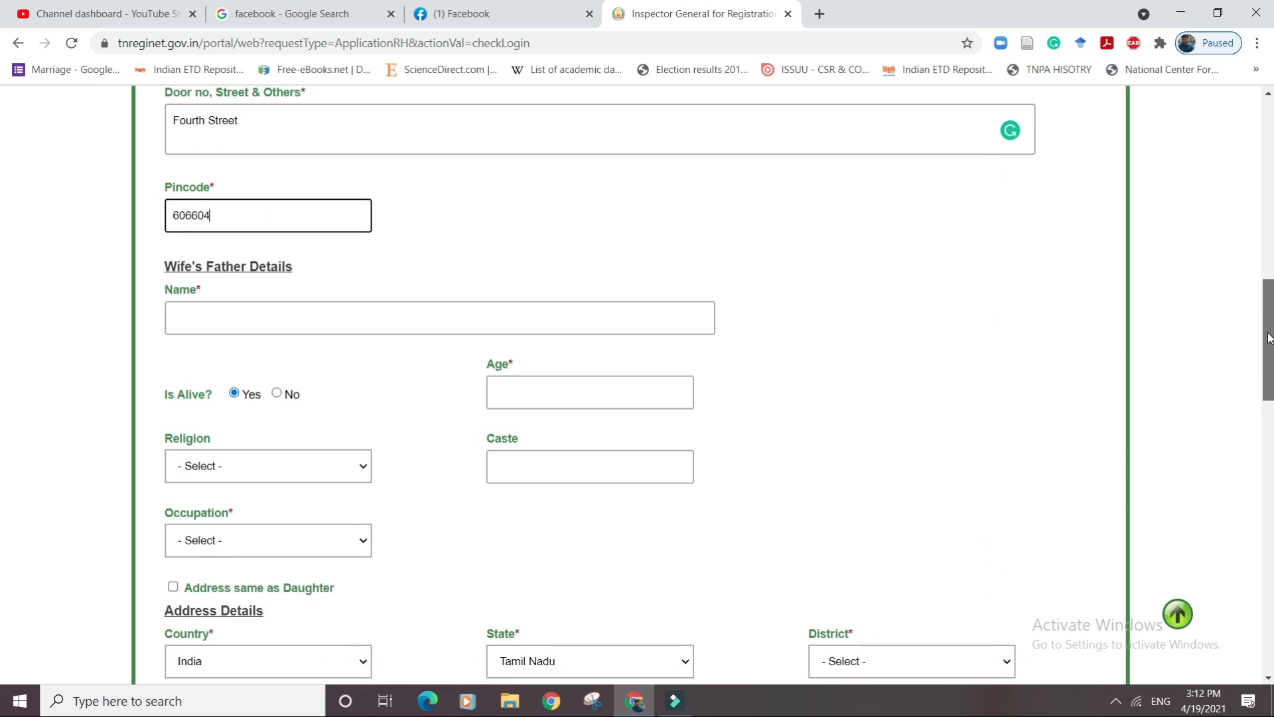
# Fill the wife's father's name, age 54, Hindu, Employee, and reuse the daughter's address.
pyautogui.click(344, 297)
pyautogui.write('Kesavan')
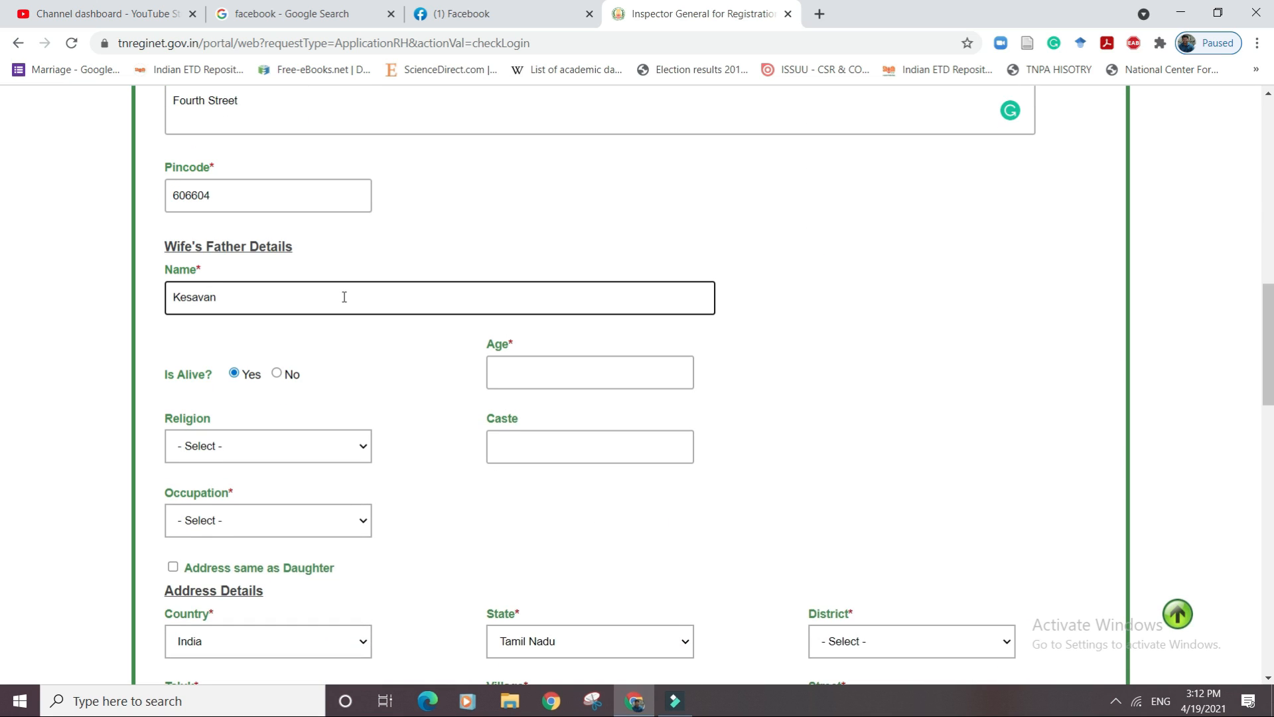
pyautogui.click(576, 381)
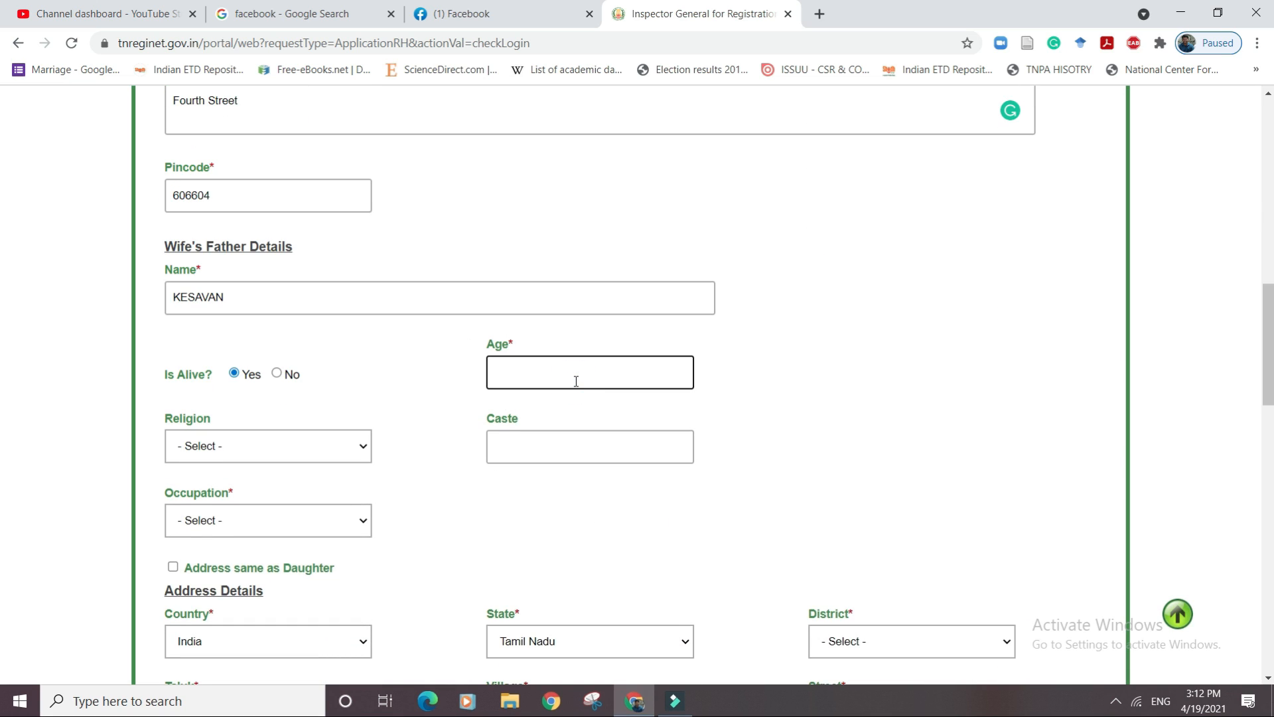
pyautogui.click(336, 449)
pyautogui.click(317, 482)
pyautogui.click(300, 519)
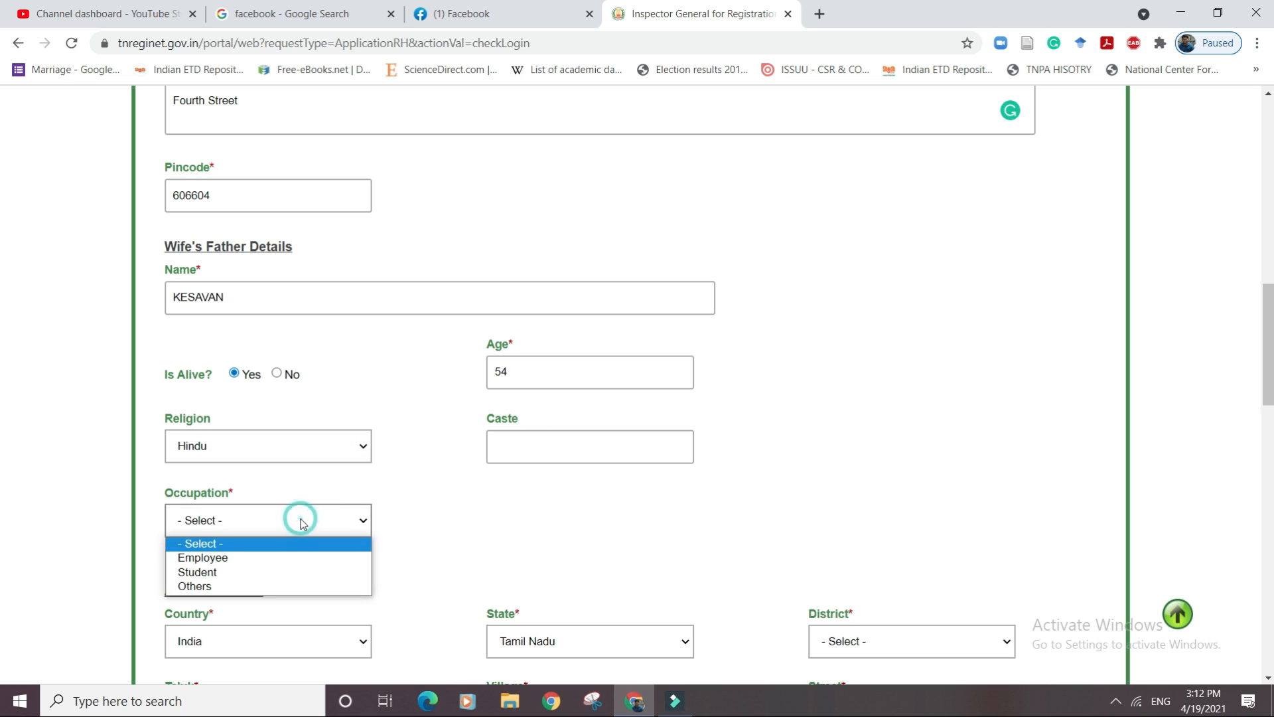
pyautogui.click(286, 557)
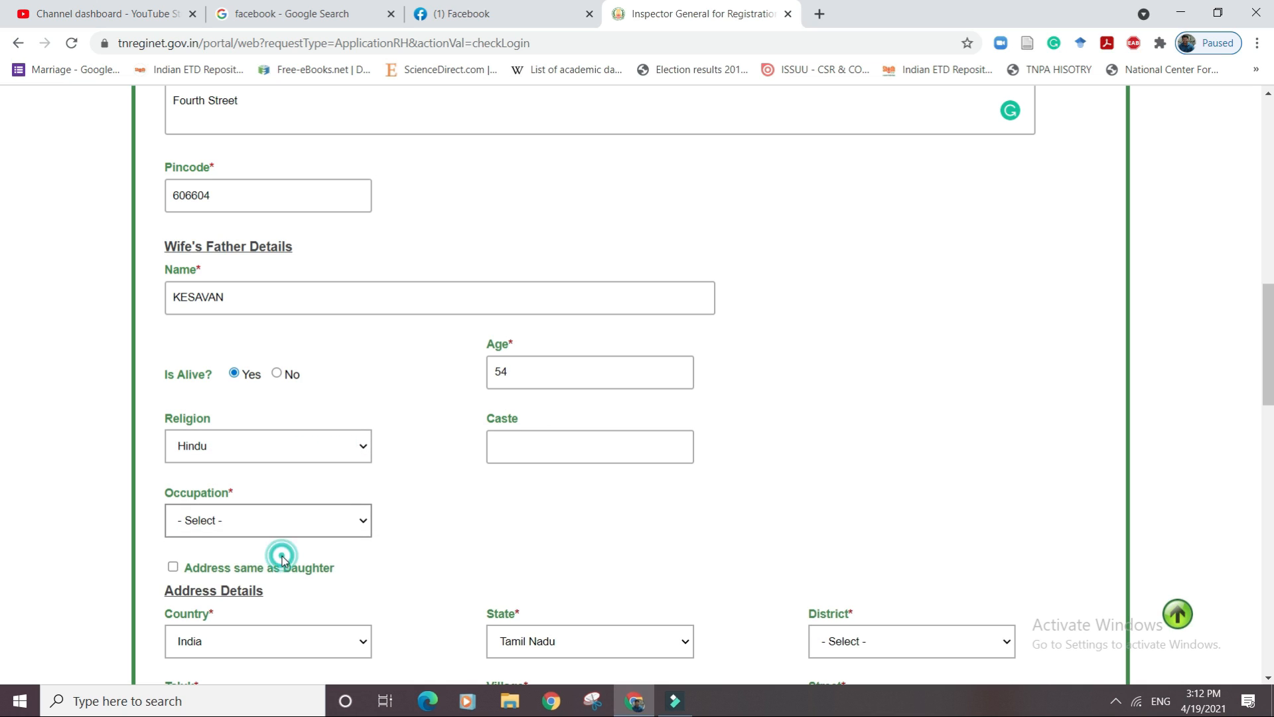
pyautogui.click(173, 567)
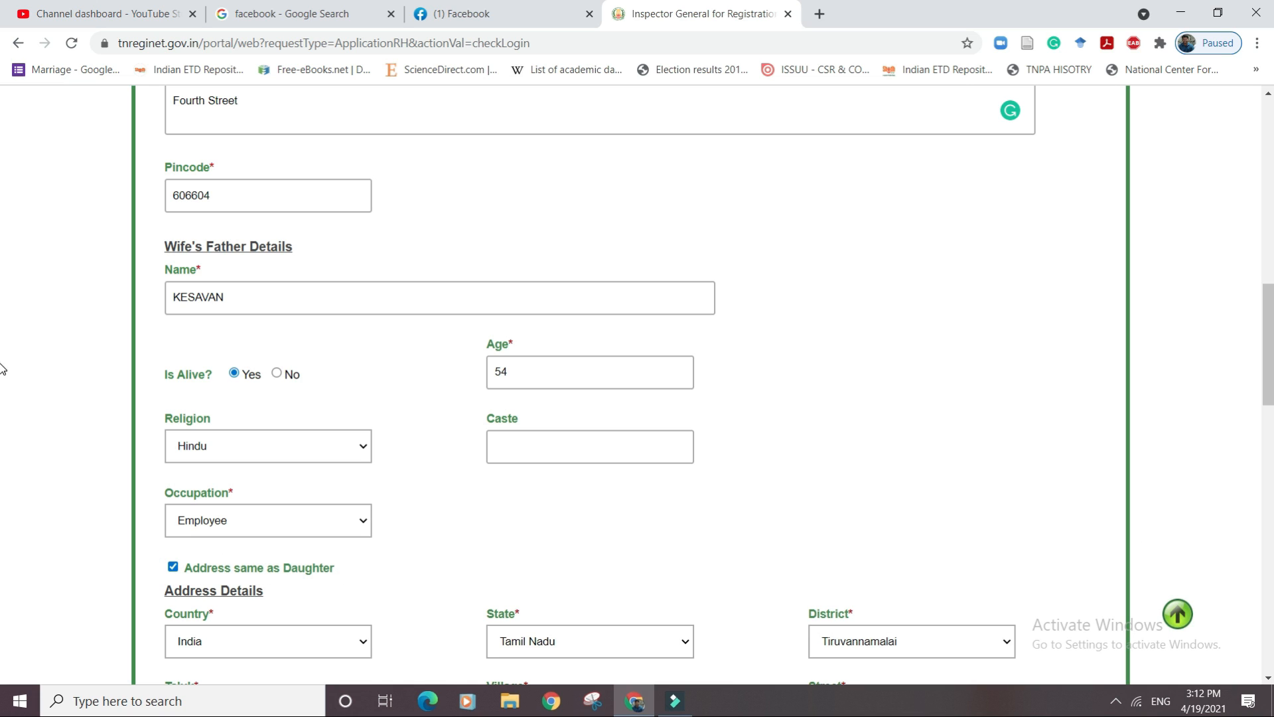
pyautogui.scroll(-8, 623, 529)
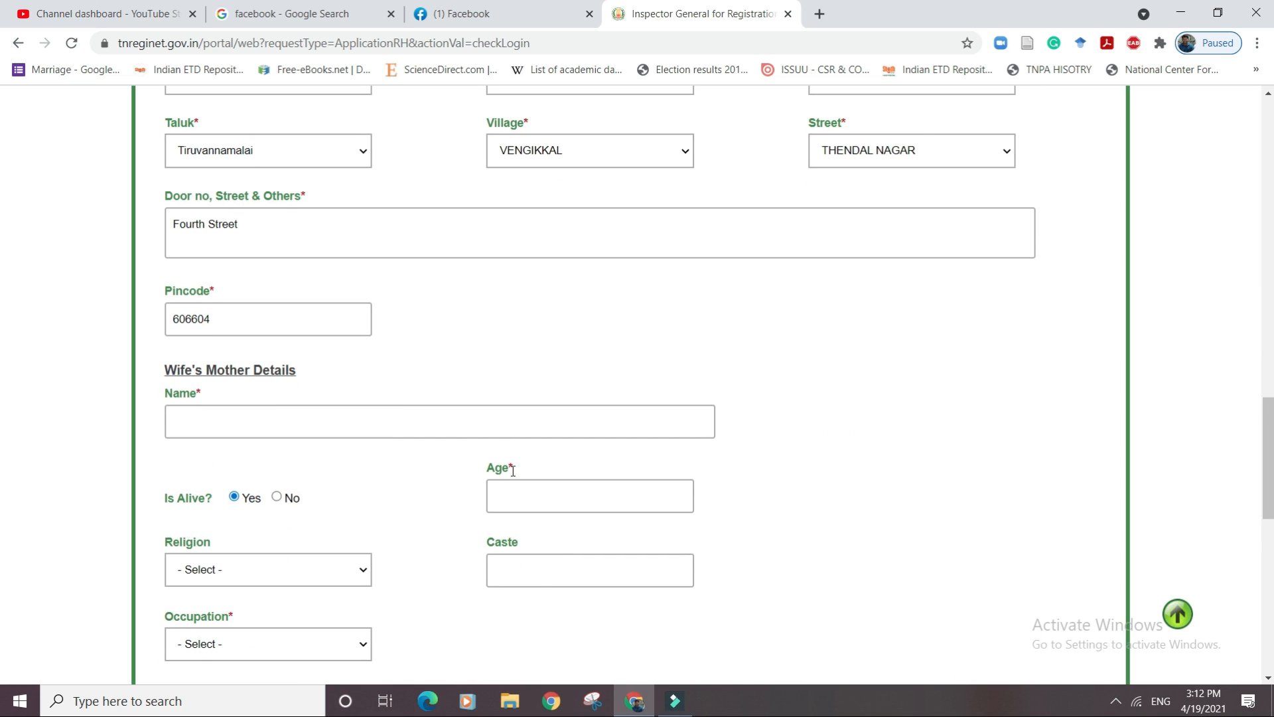
# Fill the wife's mother's name, age 48, Hindu, Employee, daughter's address, then continue to Witness Details.
pyautogui.click(493, 423)
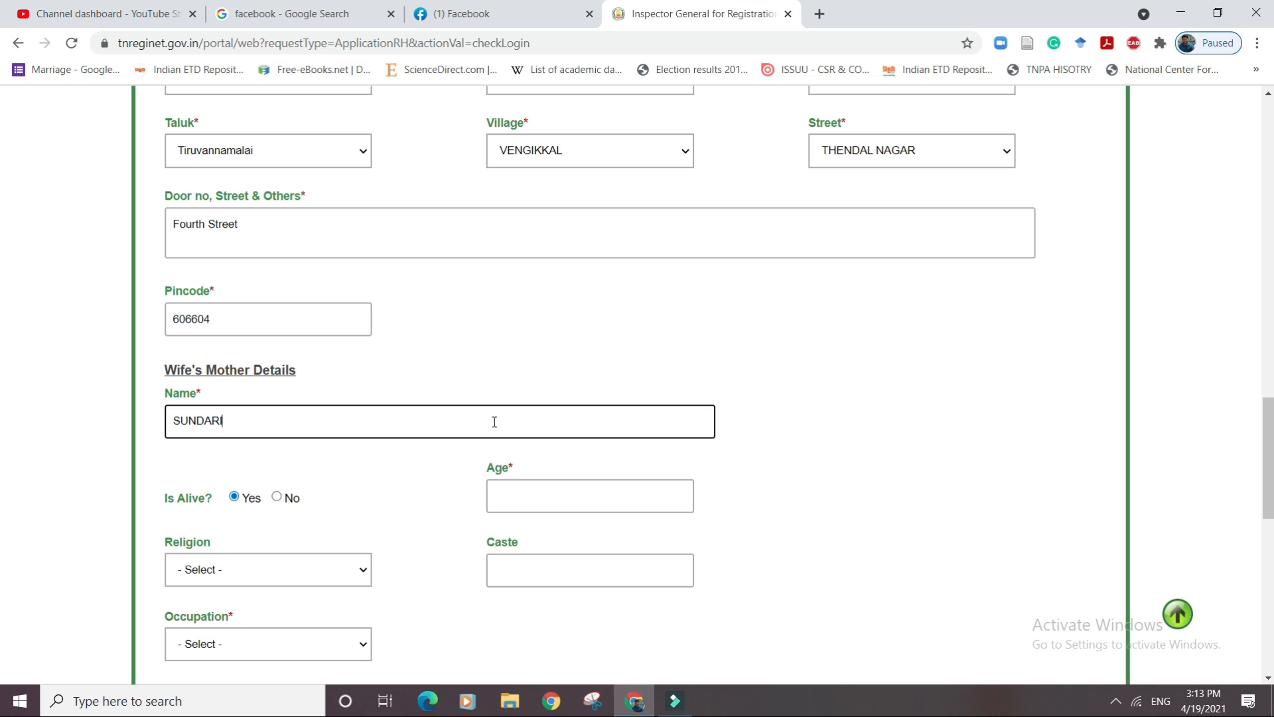
pyautogui.click(621, 493)
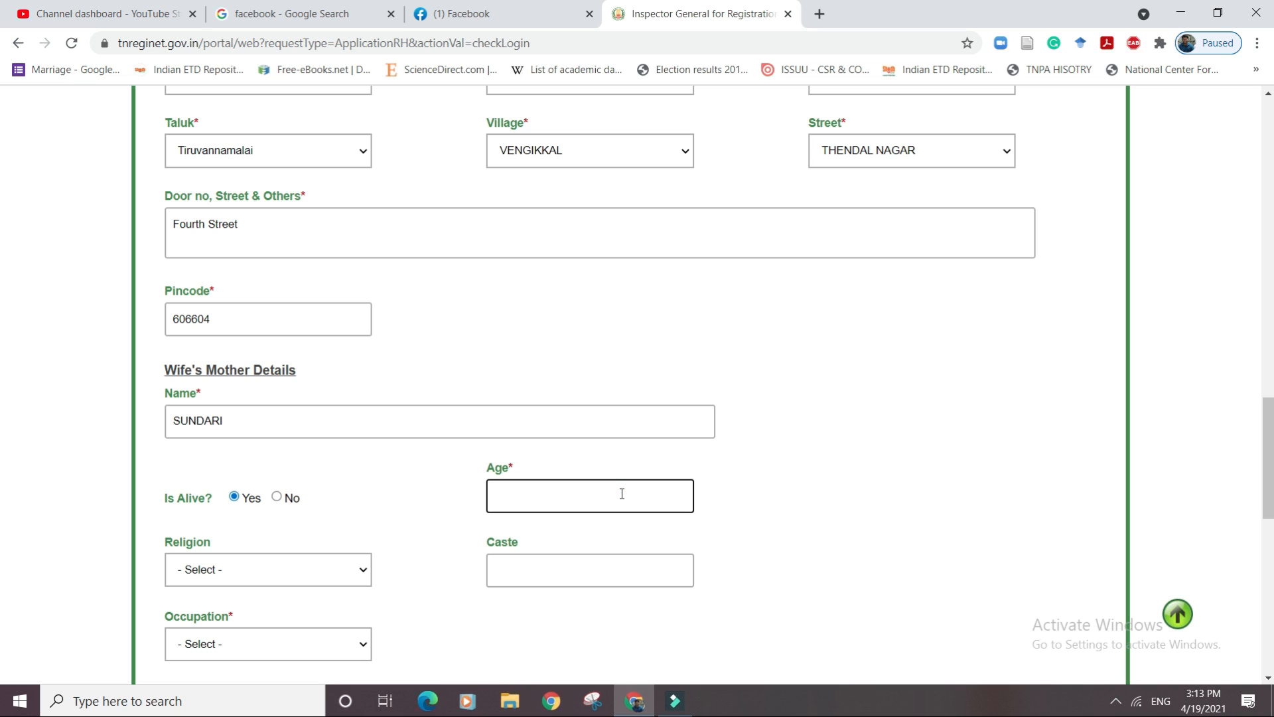
pyautogui.click(338, 572)
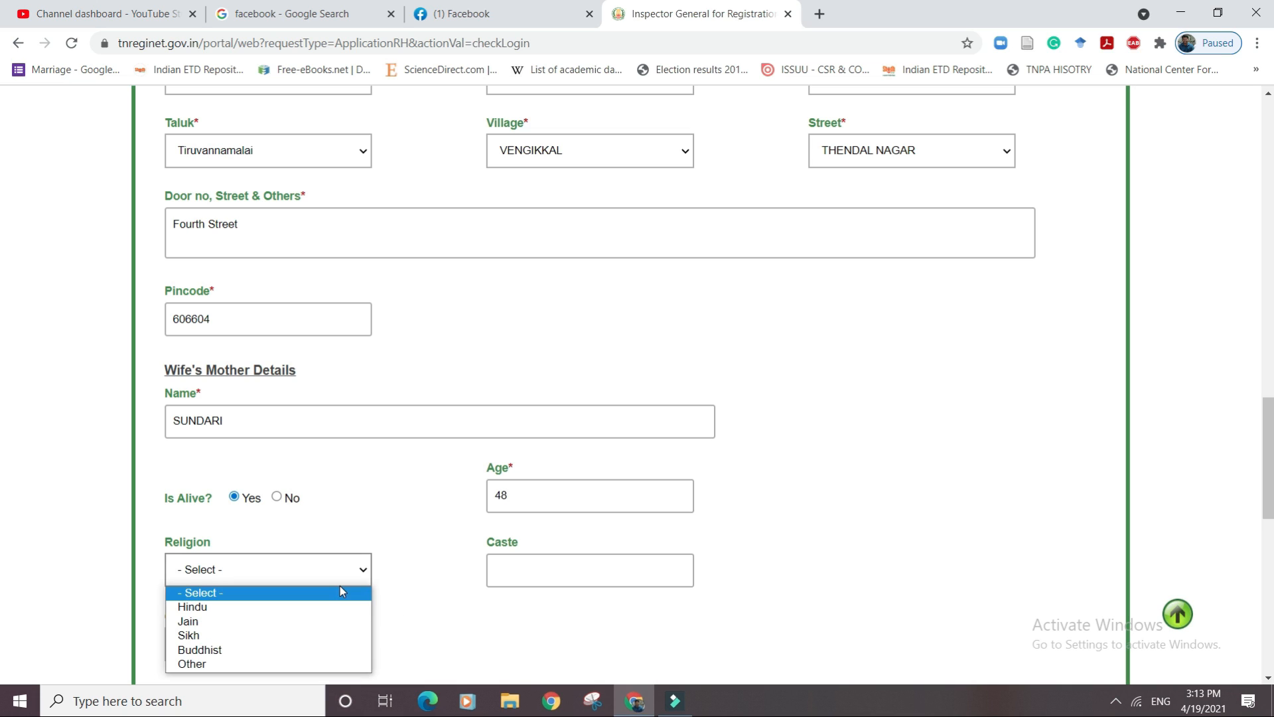
pyautogui.click(308, 606)
pyautogui.click(300, 654)
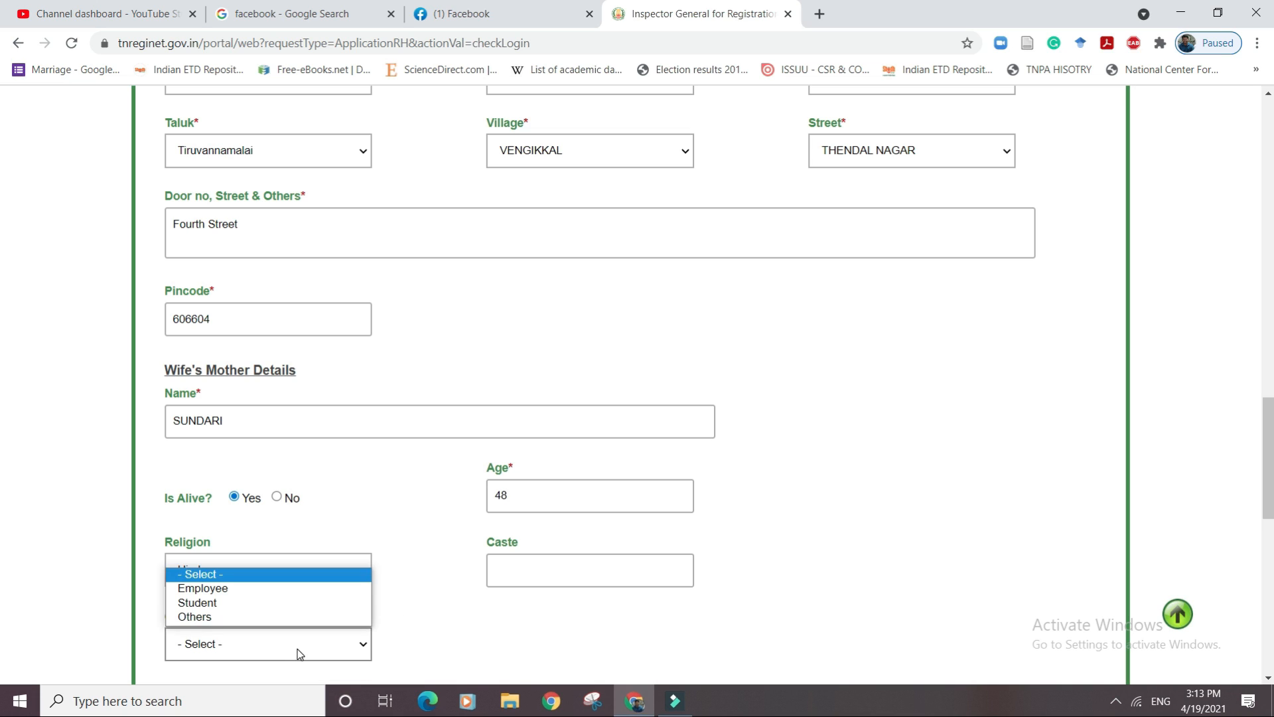
pyautogui.click(258, 588)
pyautogui.moveTo(1266, 473); pyautogui.dragTo(1267, 547)
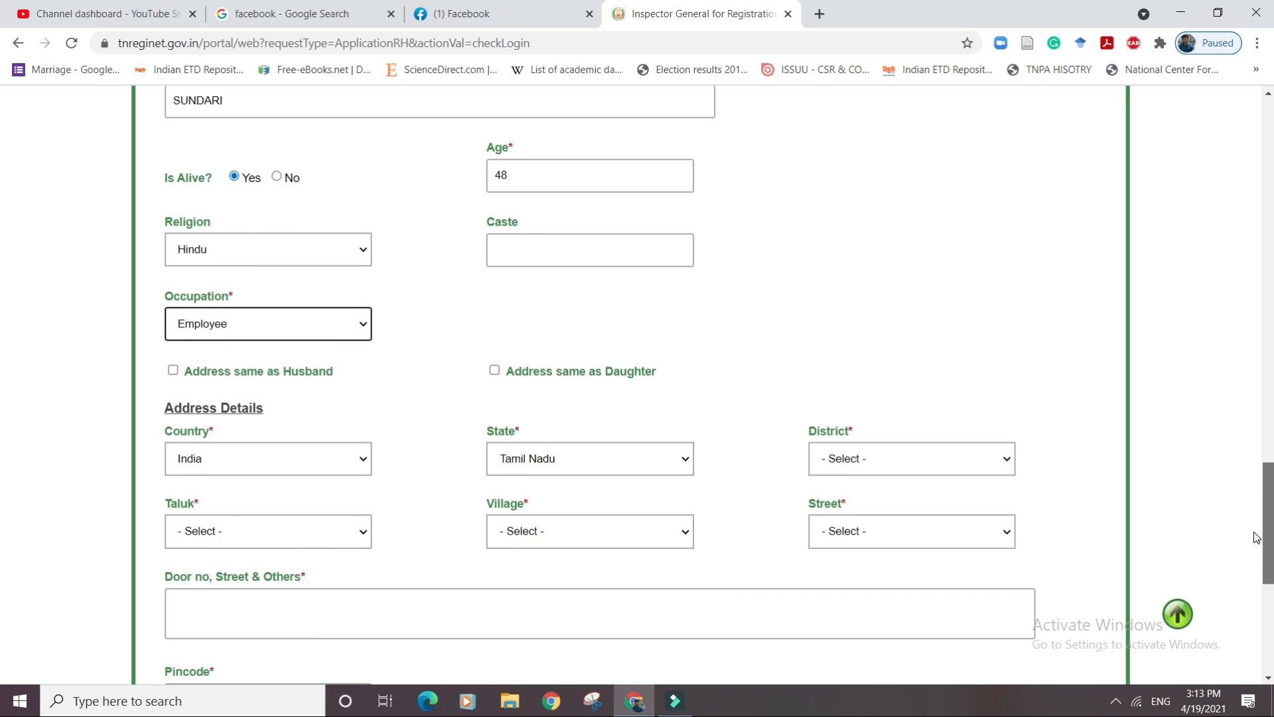
pyautogui.click(494, 352)
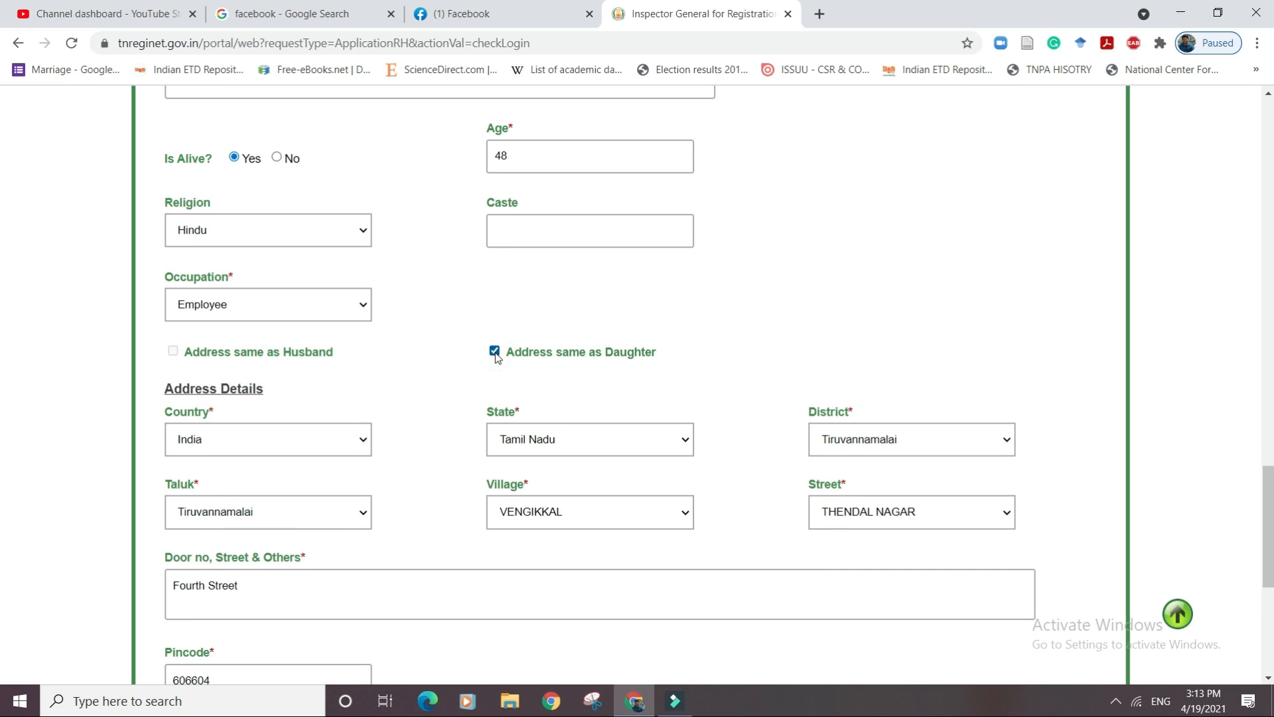
pyautogui.moveTo(1268, 497); pyautogui.dragTo(1267, 545)
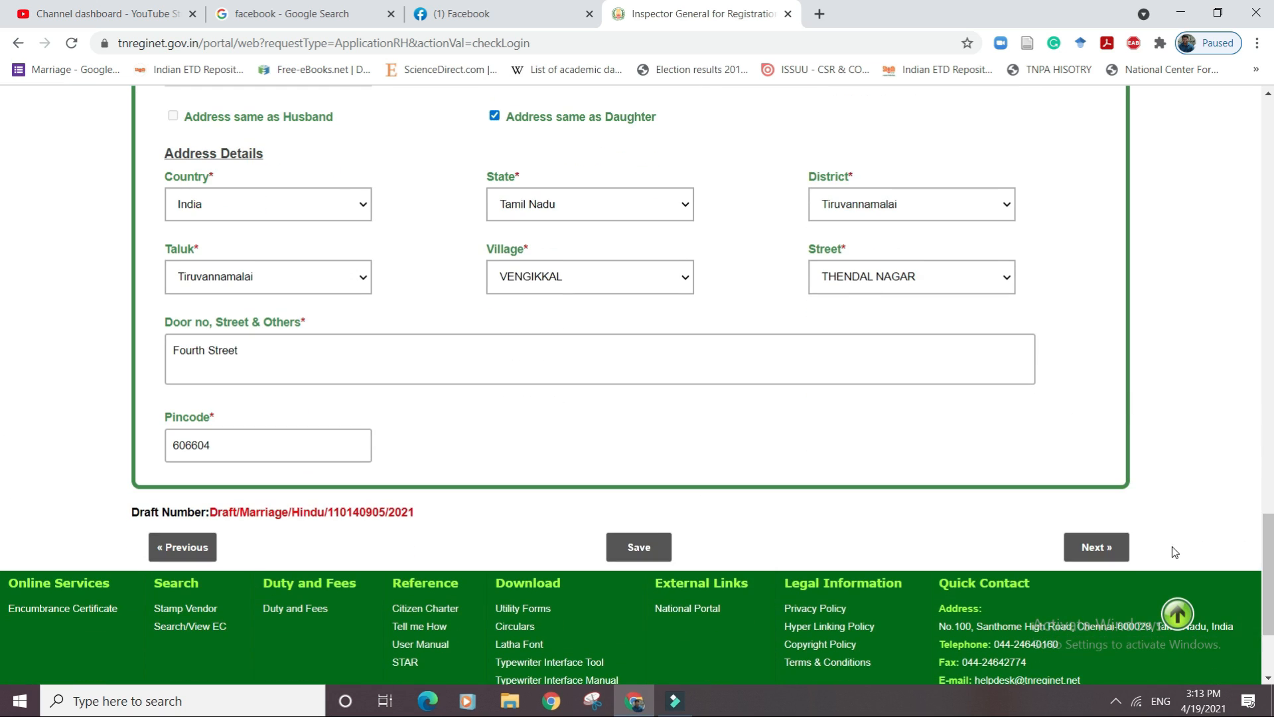
pyautogui.click(1091, 553)
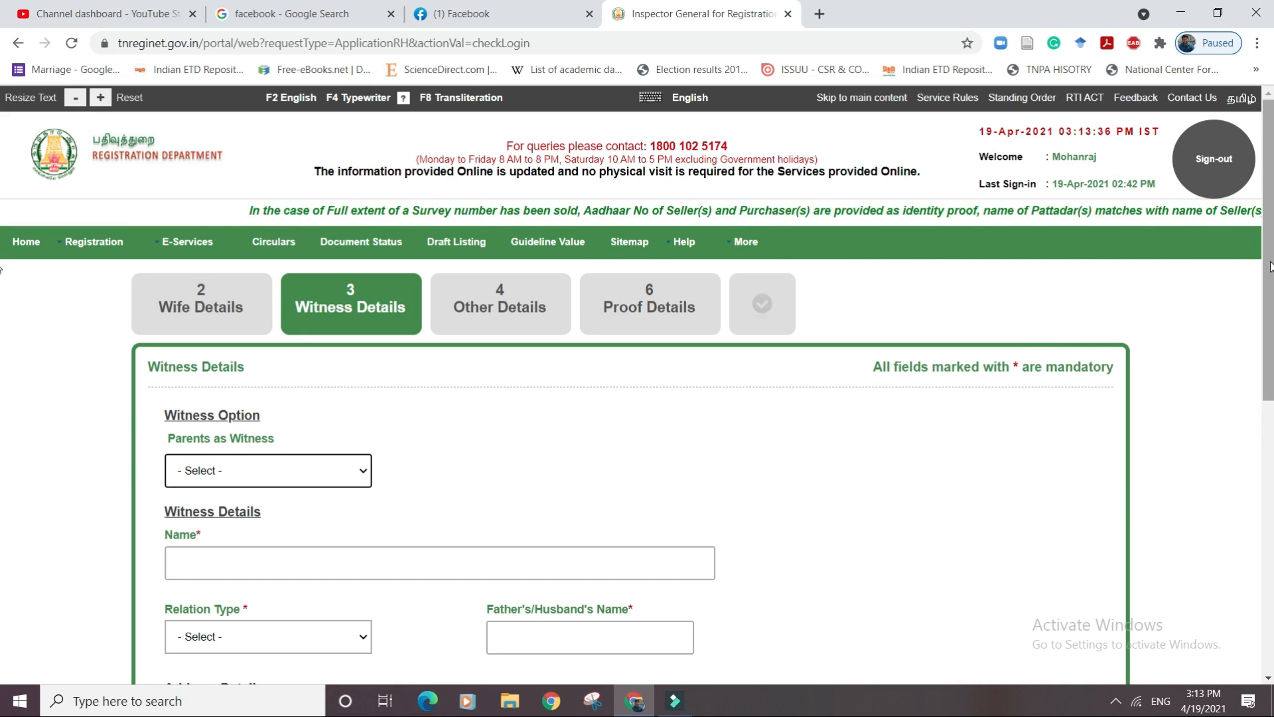
pyautogui.moveTo(1268, 265); pyautogui.dragTo(1264, 367)
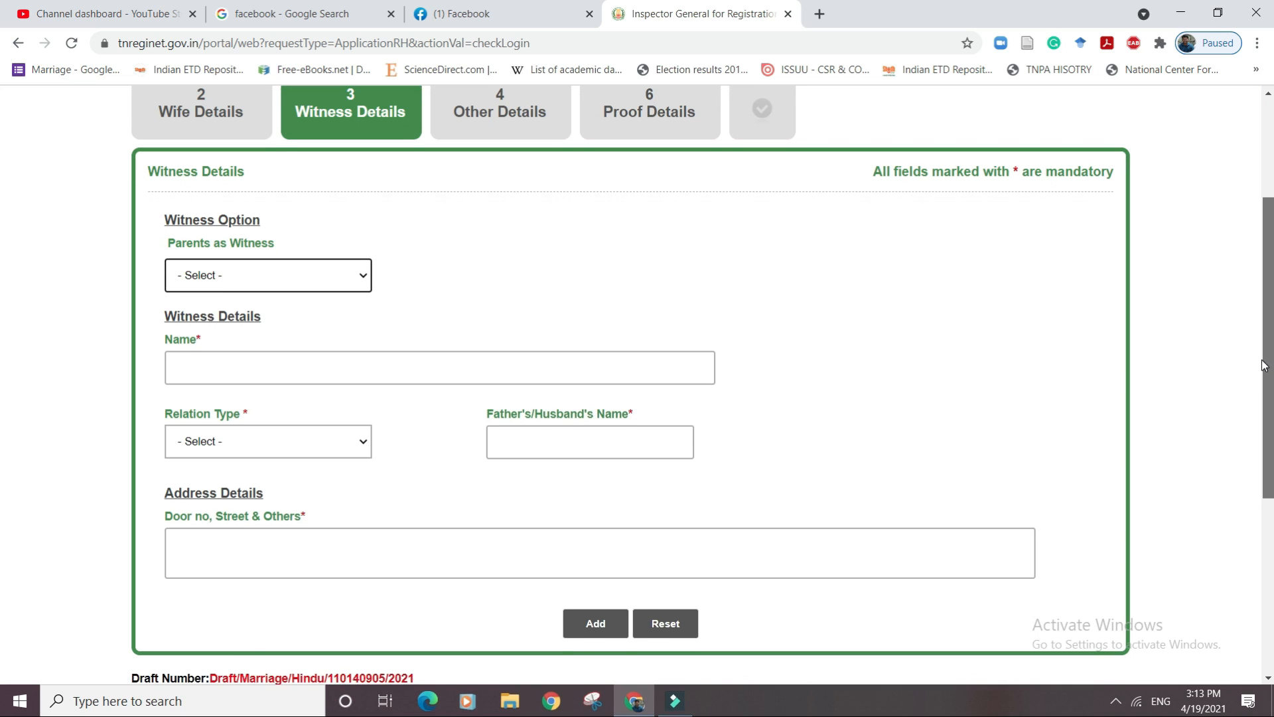
# Add the first witness as 'Son of' with his father's name and a Ponneri, Thiruvallur address.
pyautogui.click(359, 276)
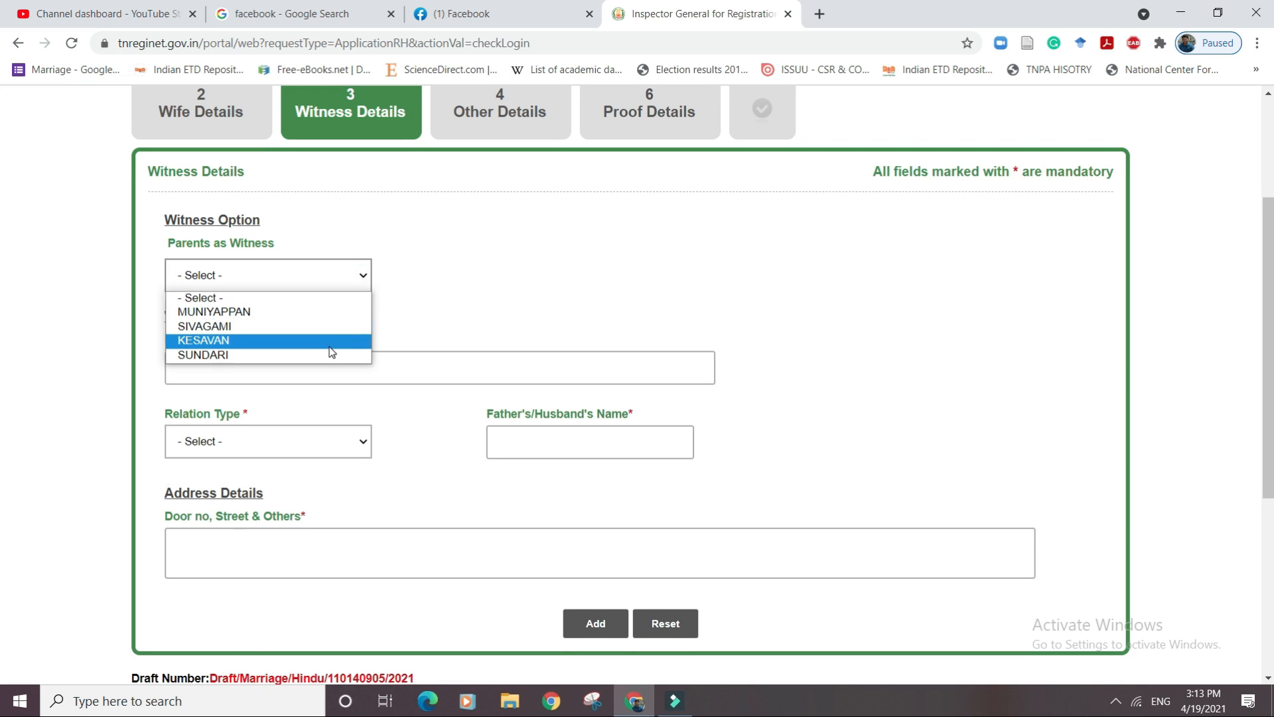
pyautogui.click(443, 219)
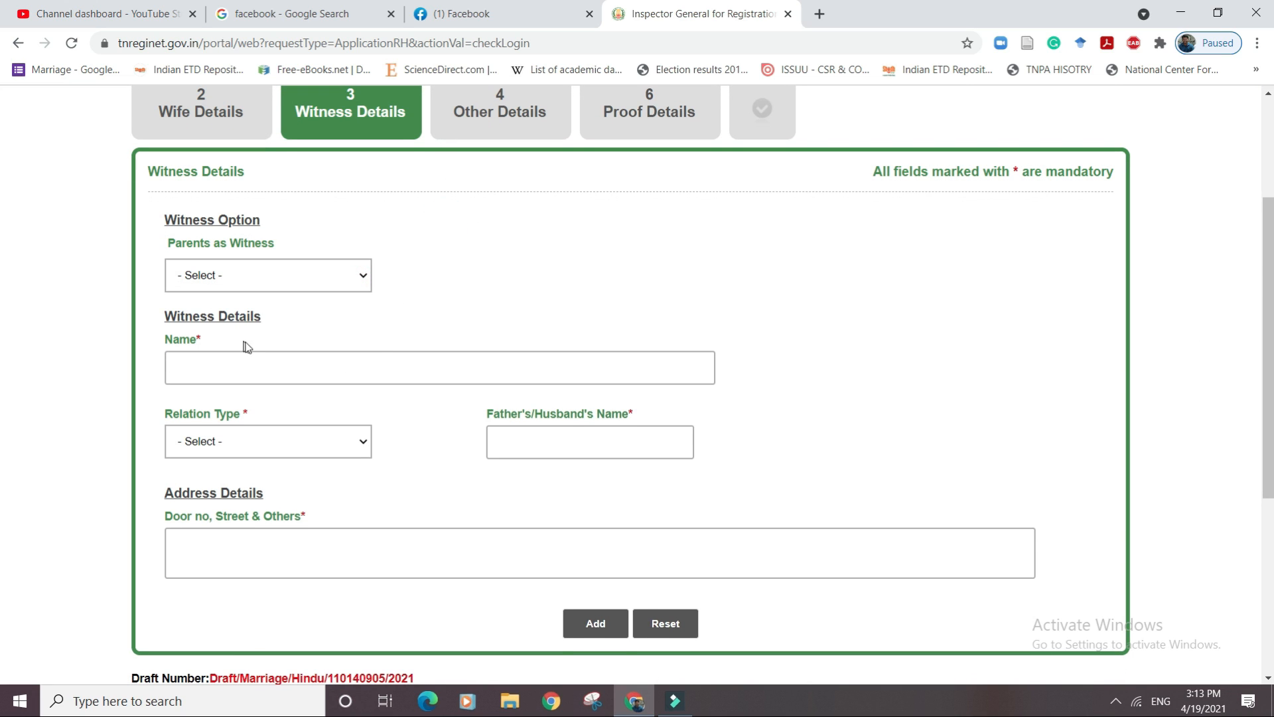
pyautogui.click(298, 361)
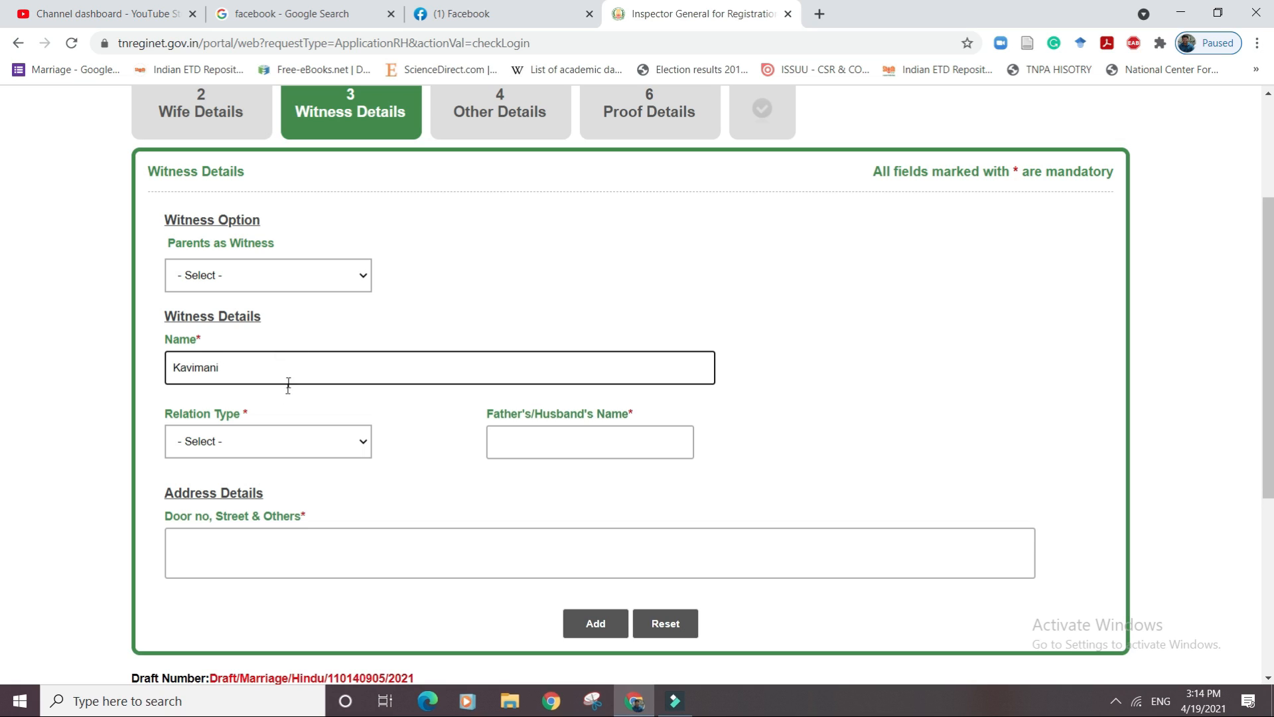
pyautogui.click(299, 441)
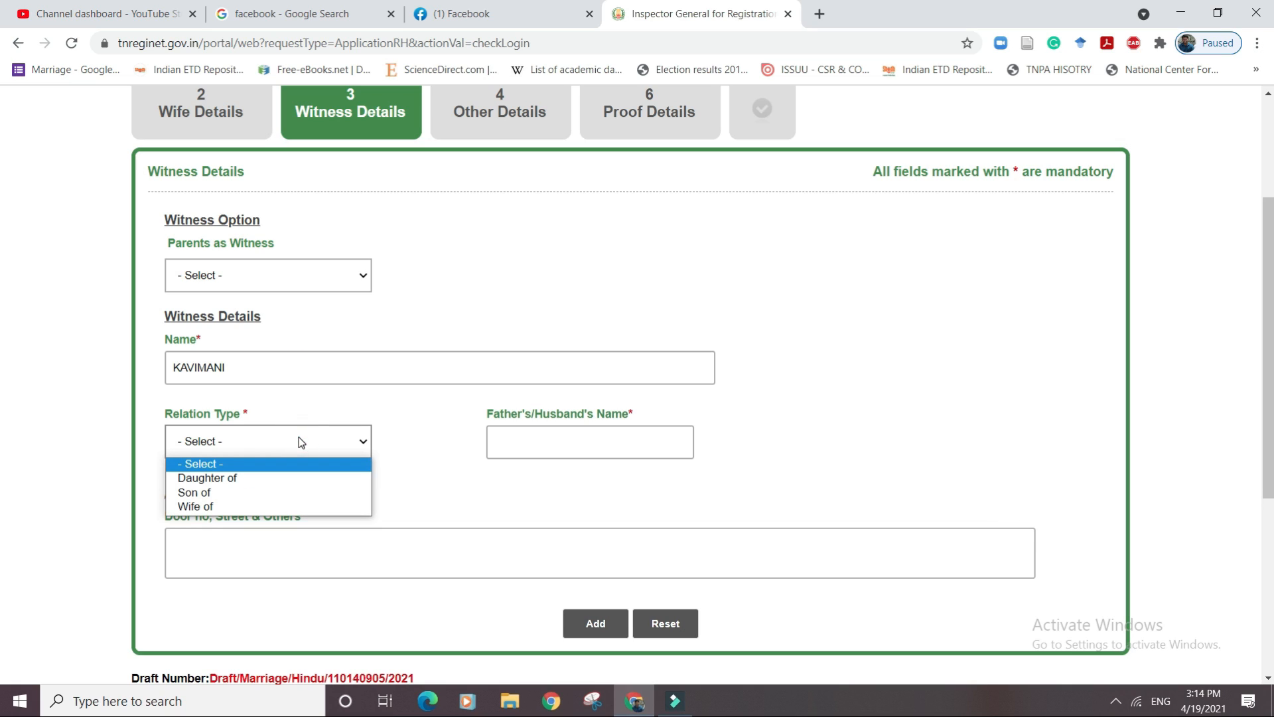
pyautogui.click(272, 494)
pyautogui.click(539, 435)
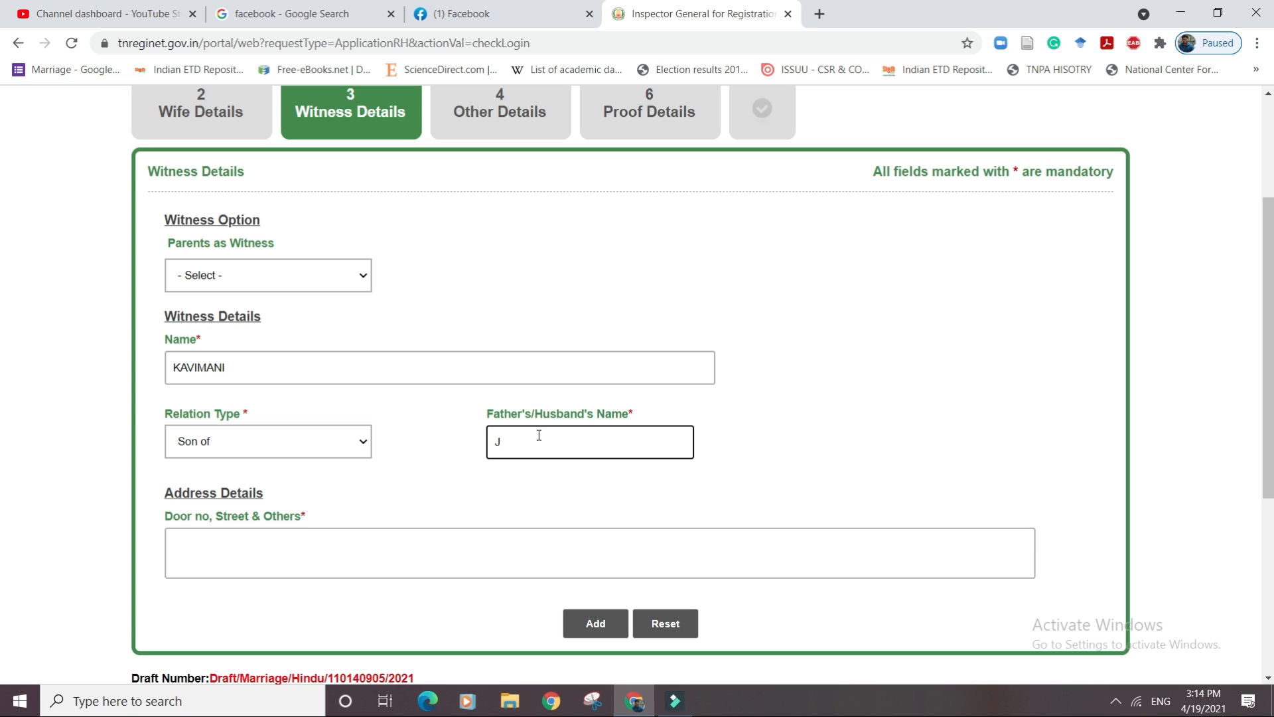
pyautogui.write('Jambulingam')
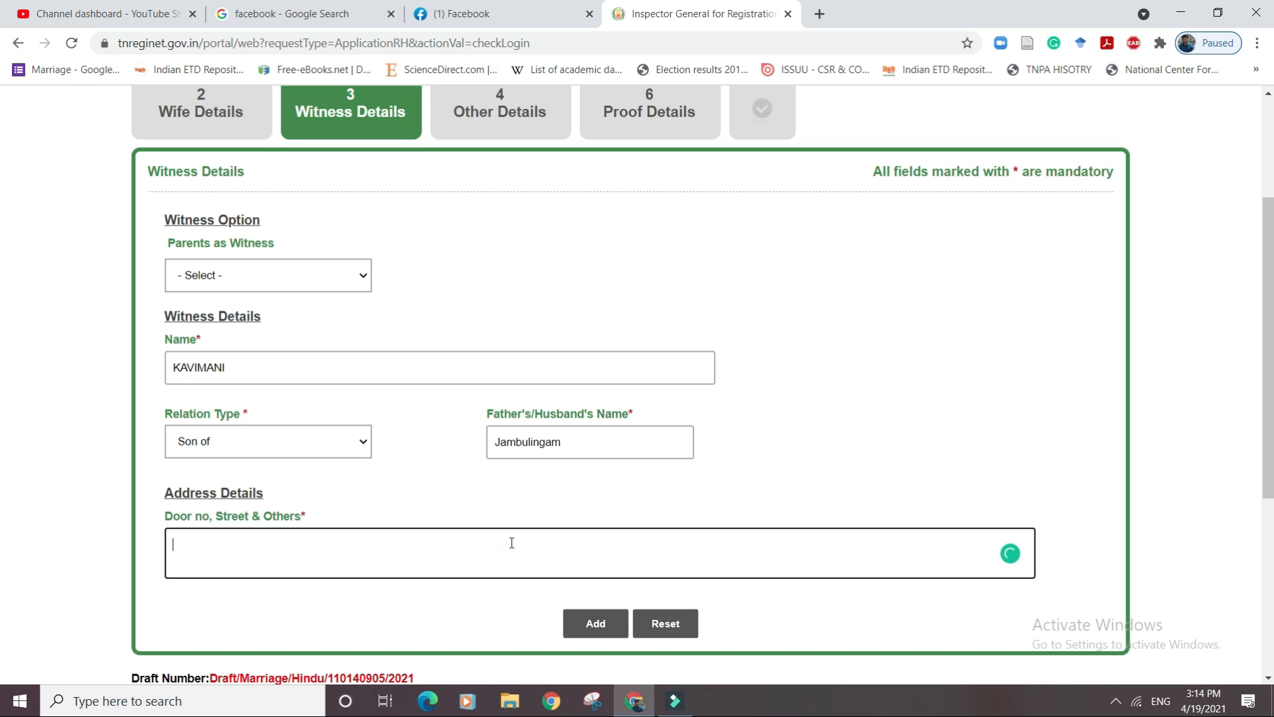
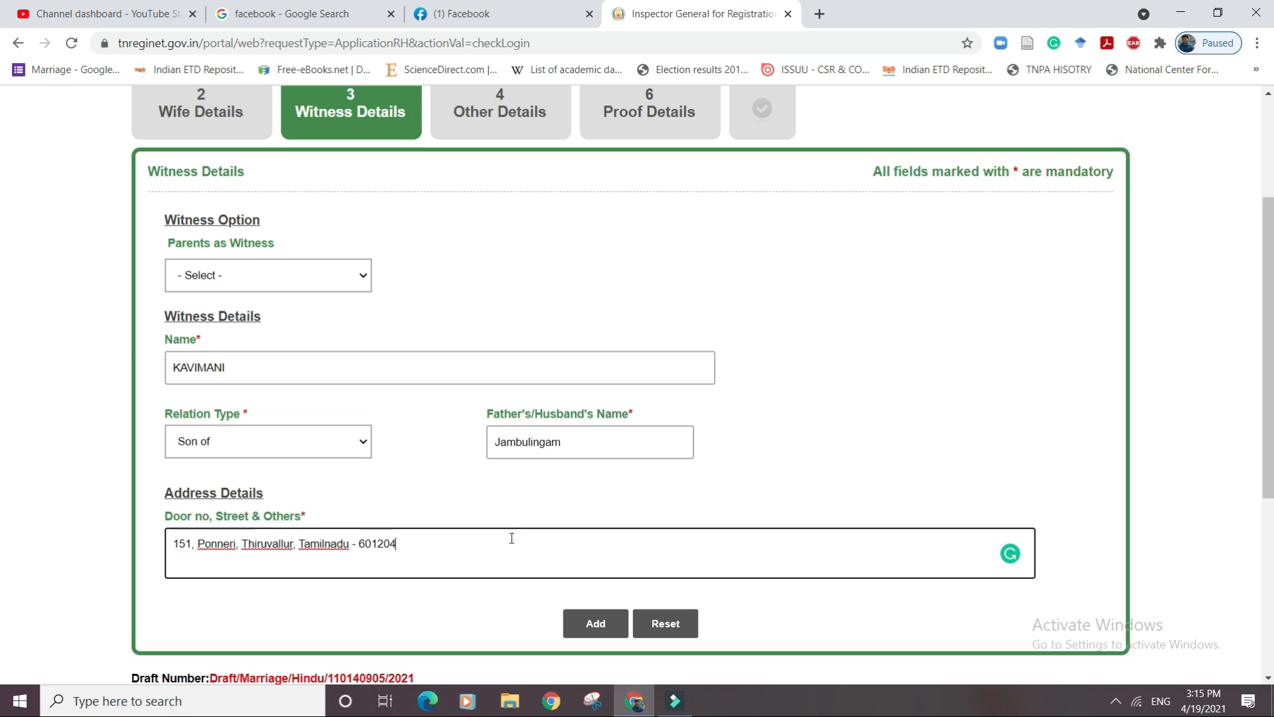
pyautogui.click(589, 627)
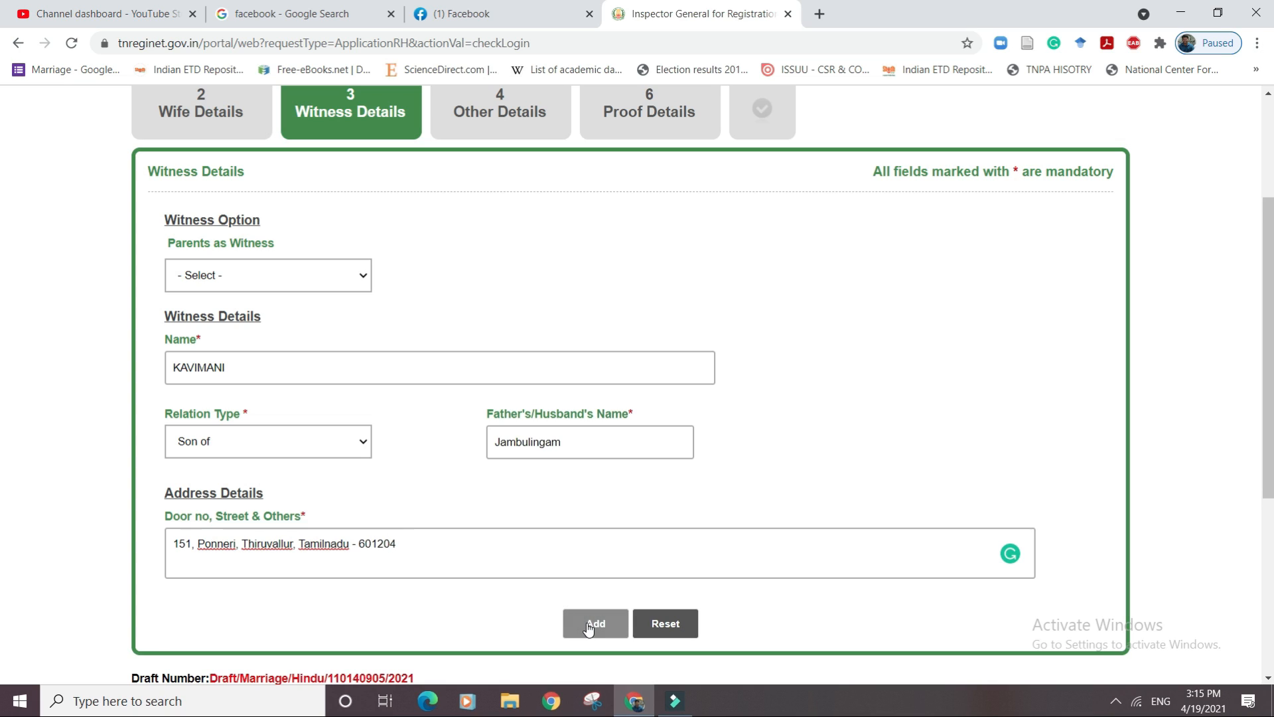
pyautogui.click(321, 366)
# Add the next witness as 'Son of' with his father's name and a Triplicane, Chennai address.
pyautogui.click(279, 441)
pyautogui.click(285, 492)
pyautogui.click(526, 444)
pyautogui.write('Ramu')
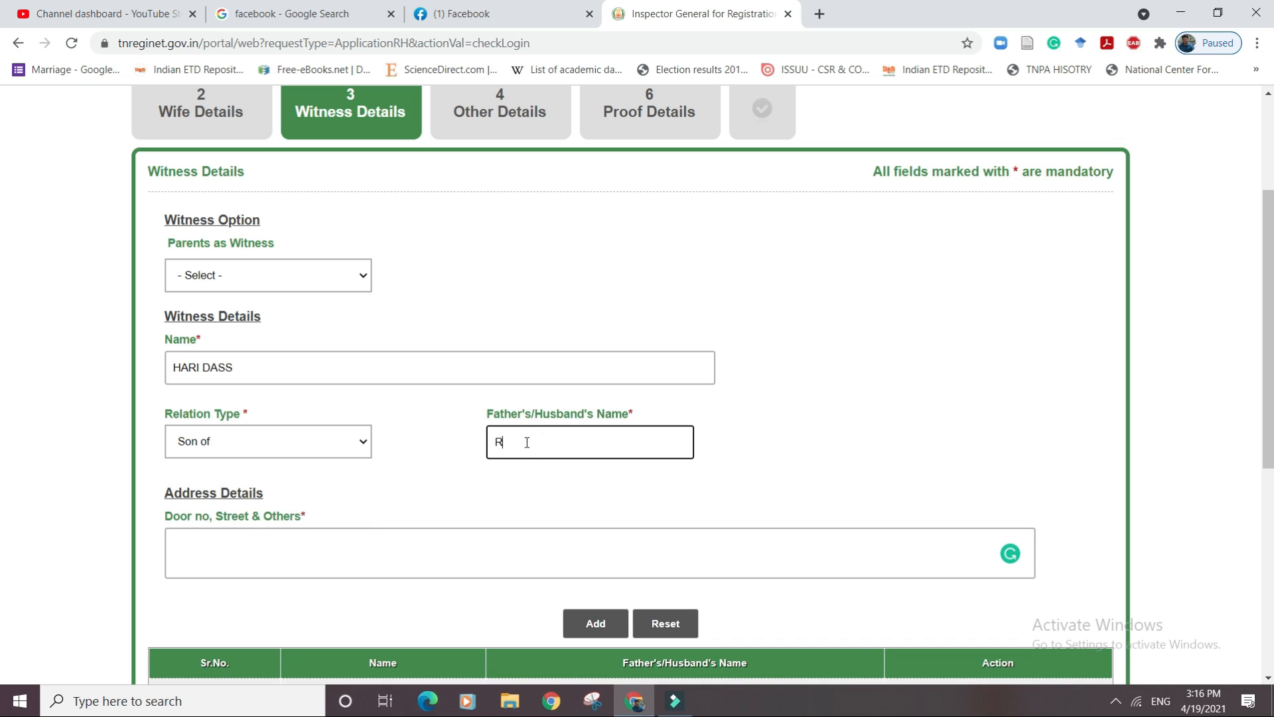
pyautogui.click(483, 575)
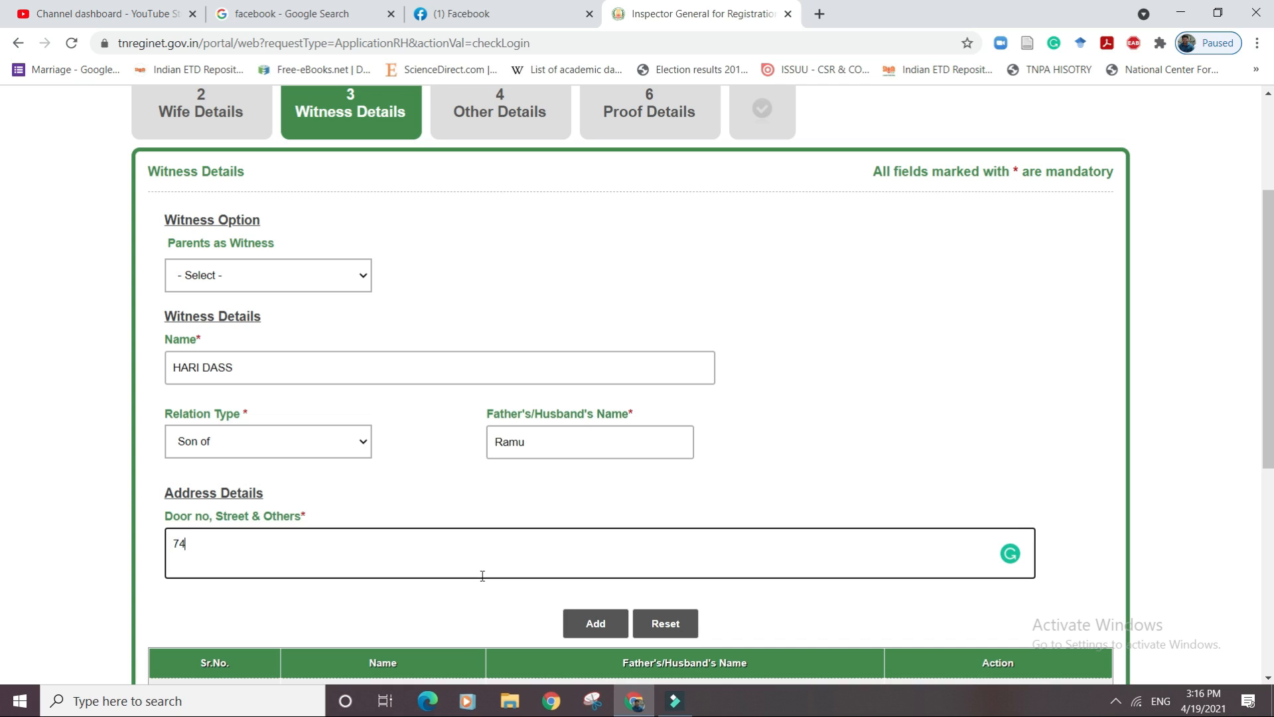
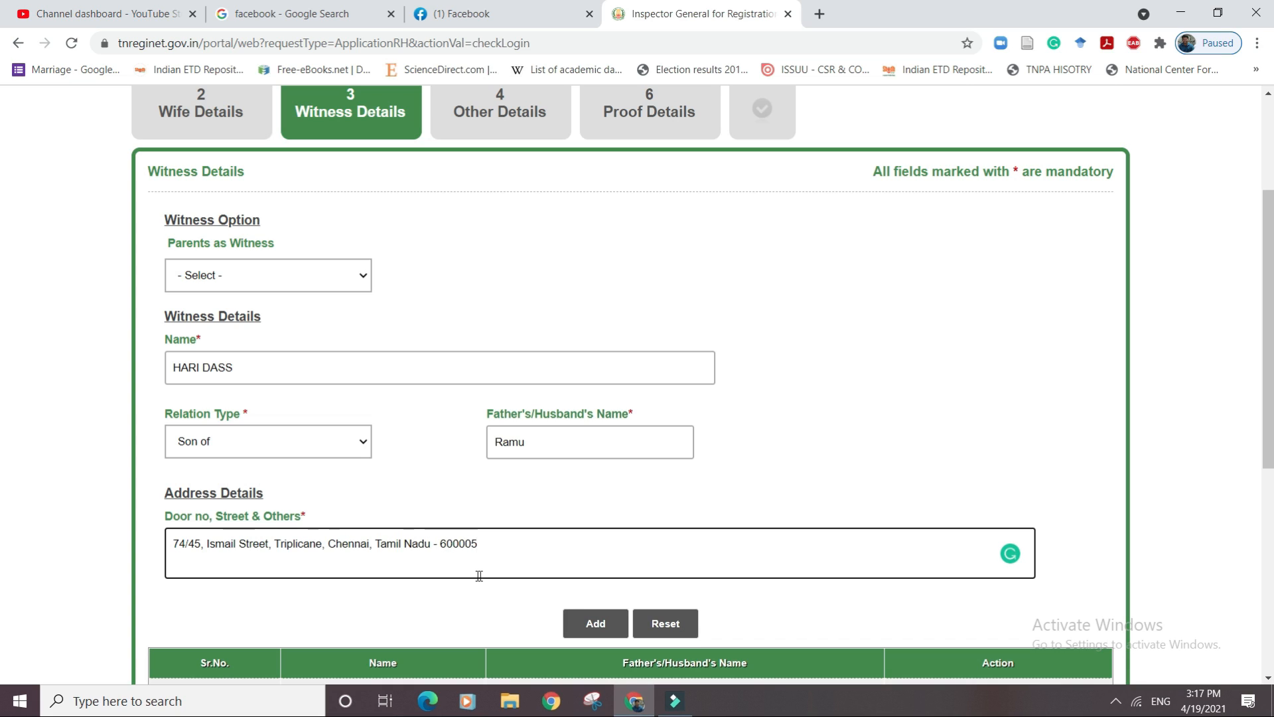
pyautogui.click(595, 623)
pyautogui.scroll(-2, 1265, 388)
pyautogui.scroll(-2, 1264, 388)
# Move on to the Other Details step of the application.
pyautogui.click(1114, 568)
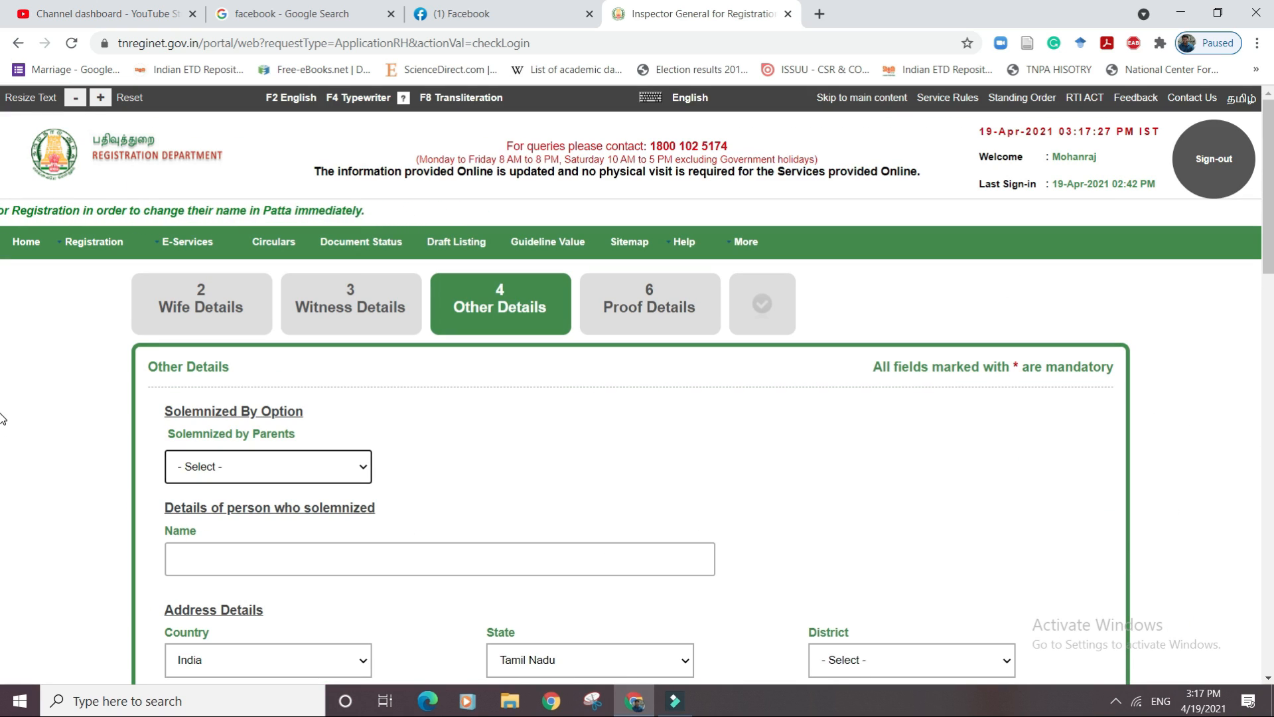
pyautogui.scroll(-4, 710, 266)
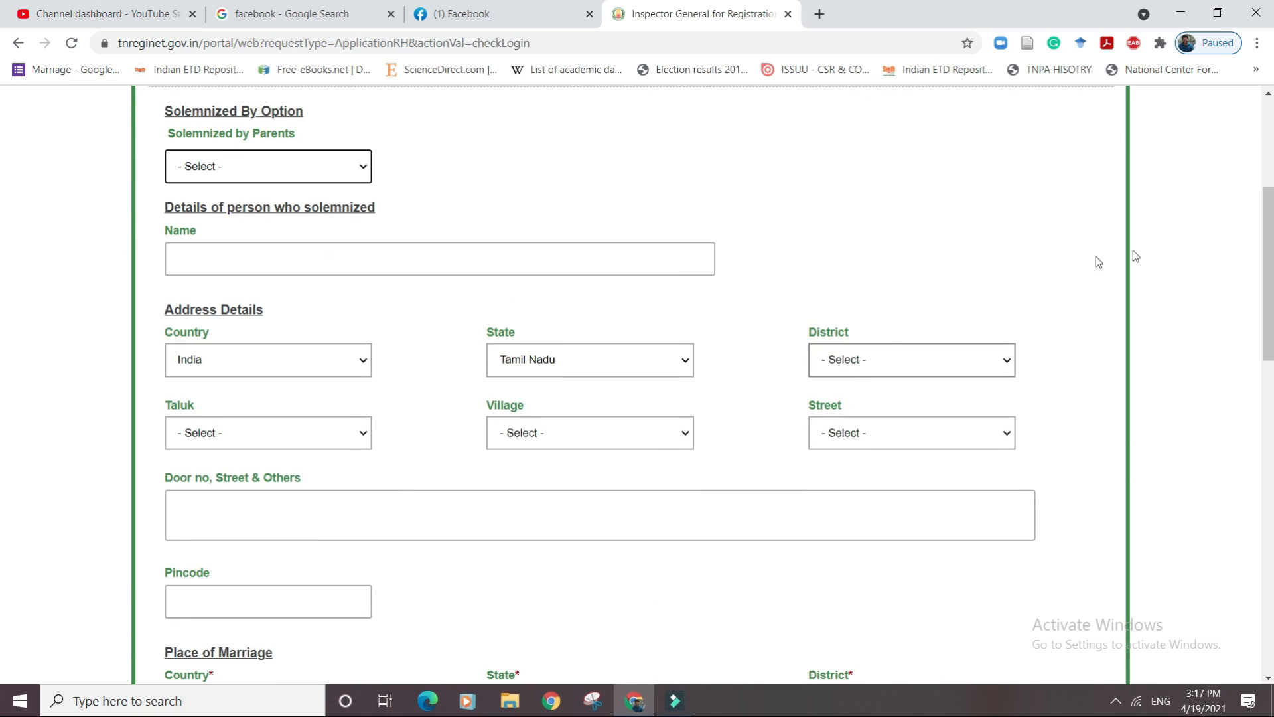
pyautogui.scroll(2, 2, 201)
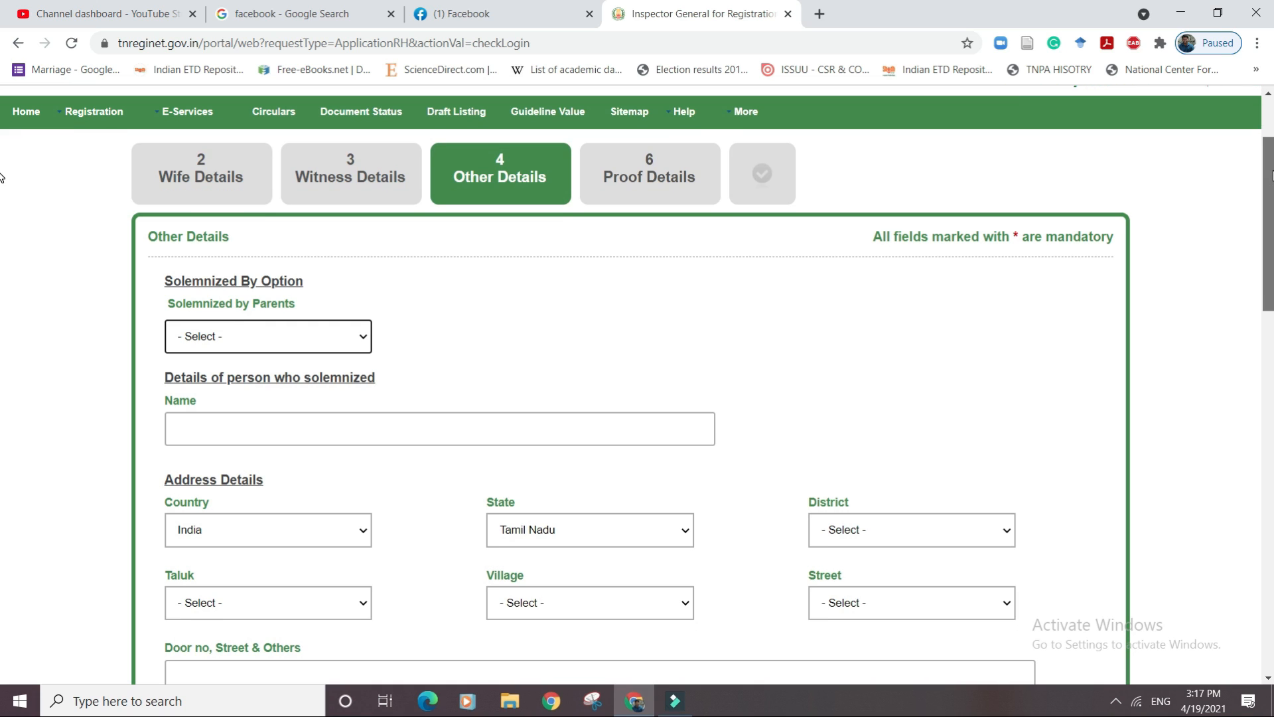
pyautogui.scroll(-7, 2, 177)
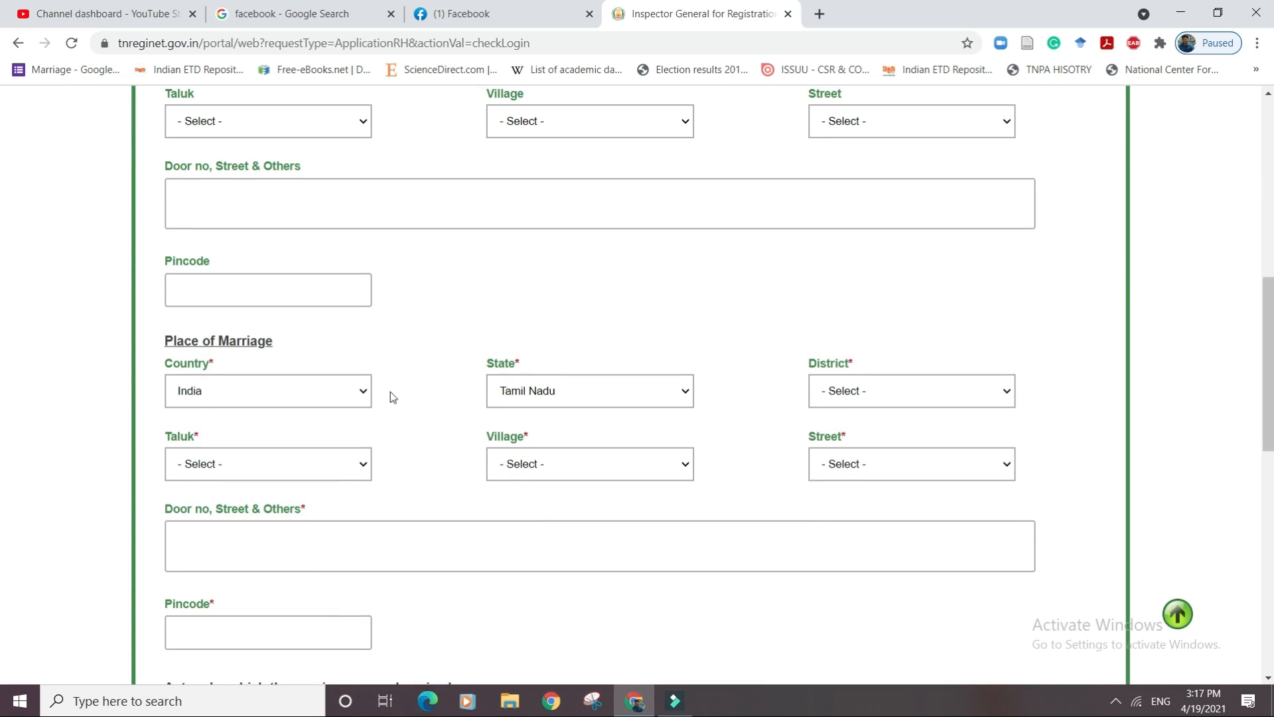
# Set the marriage place to Chennai, Pursawalkam, Vepery[URBAN], street E.V.K.Sampath Road (or) Rundalls Road.
pyautogui.click(857, 395)
pyautogui.click(858, 139)
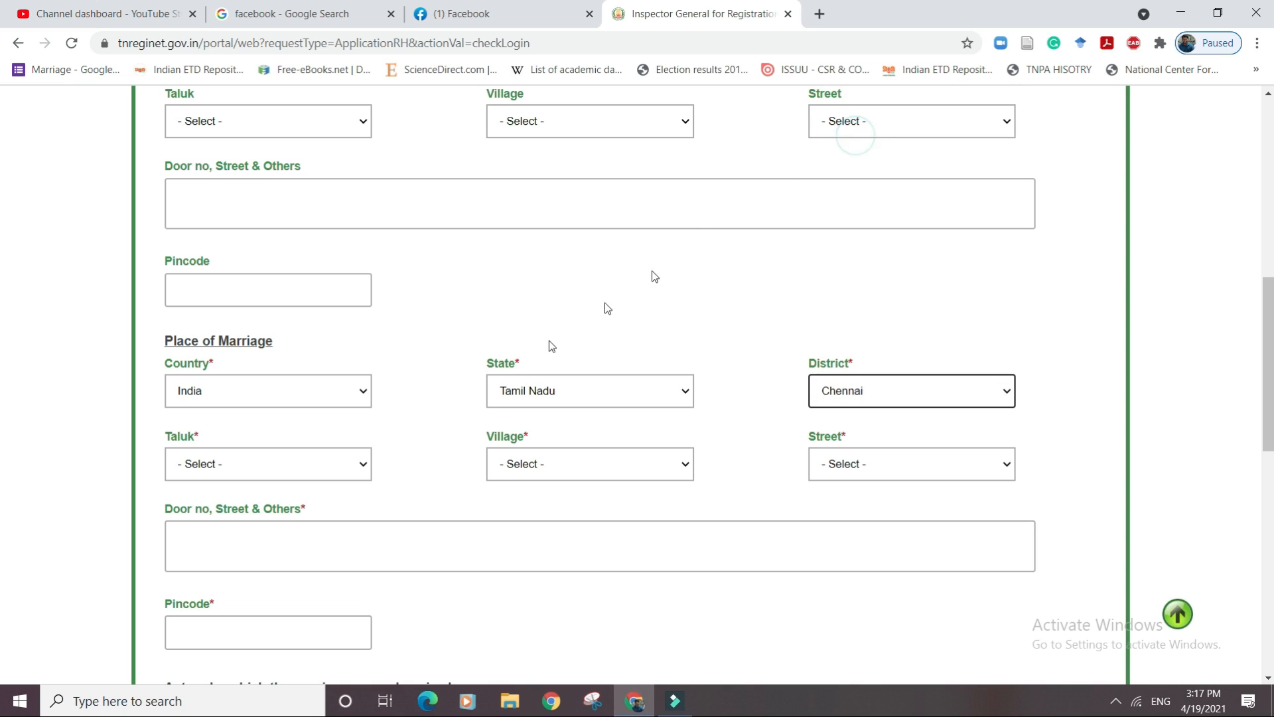
pyautogui.click(346, 464)
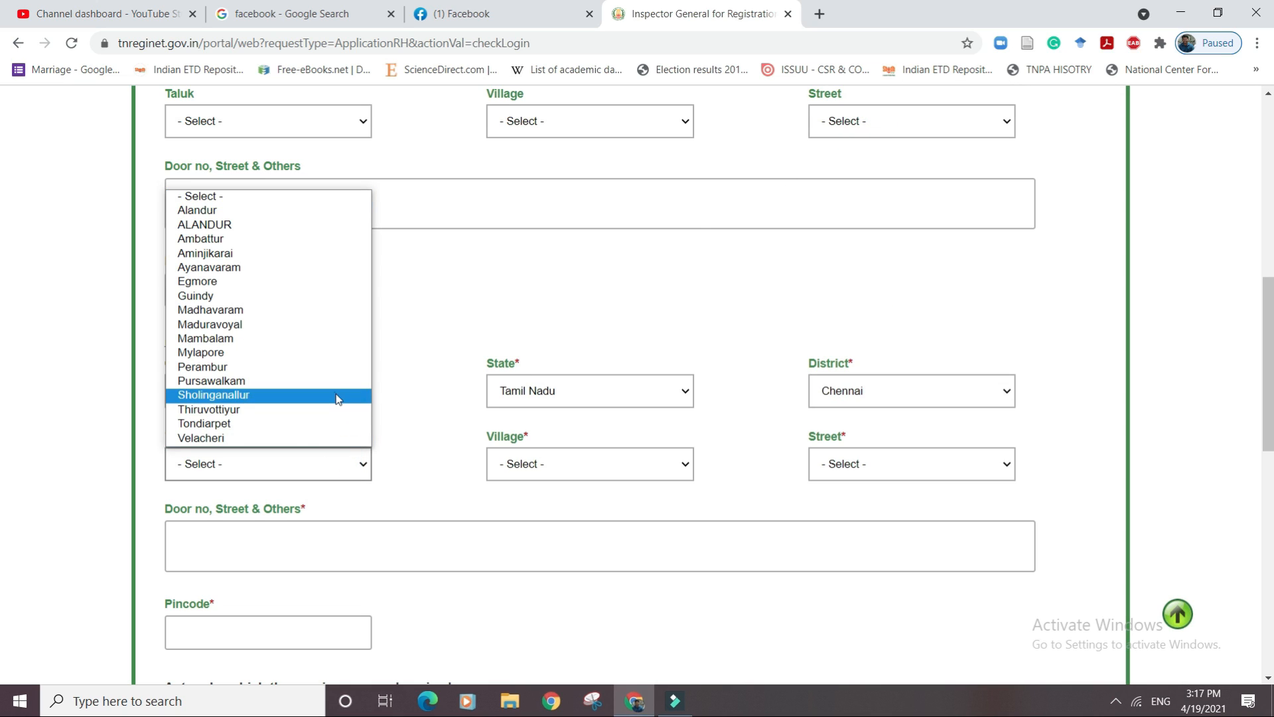
pyautogui.click(336, 381)
pyautogui.click(536, 466)
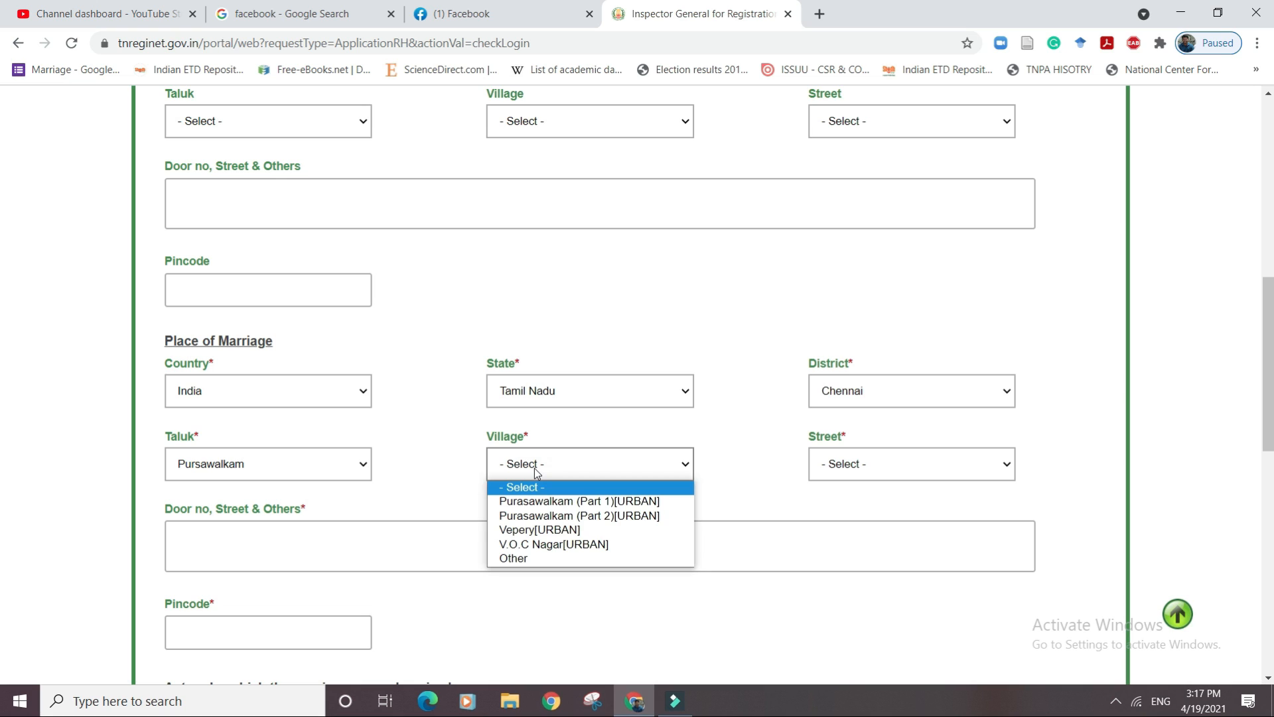
pyautogui.click(528, 528)
pyautogui.click(882, 478)
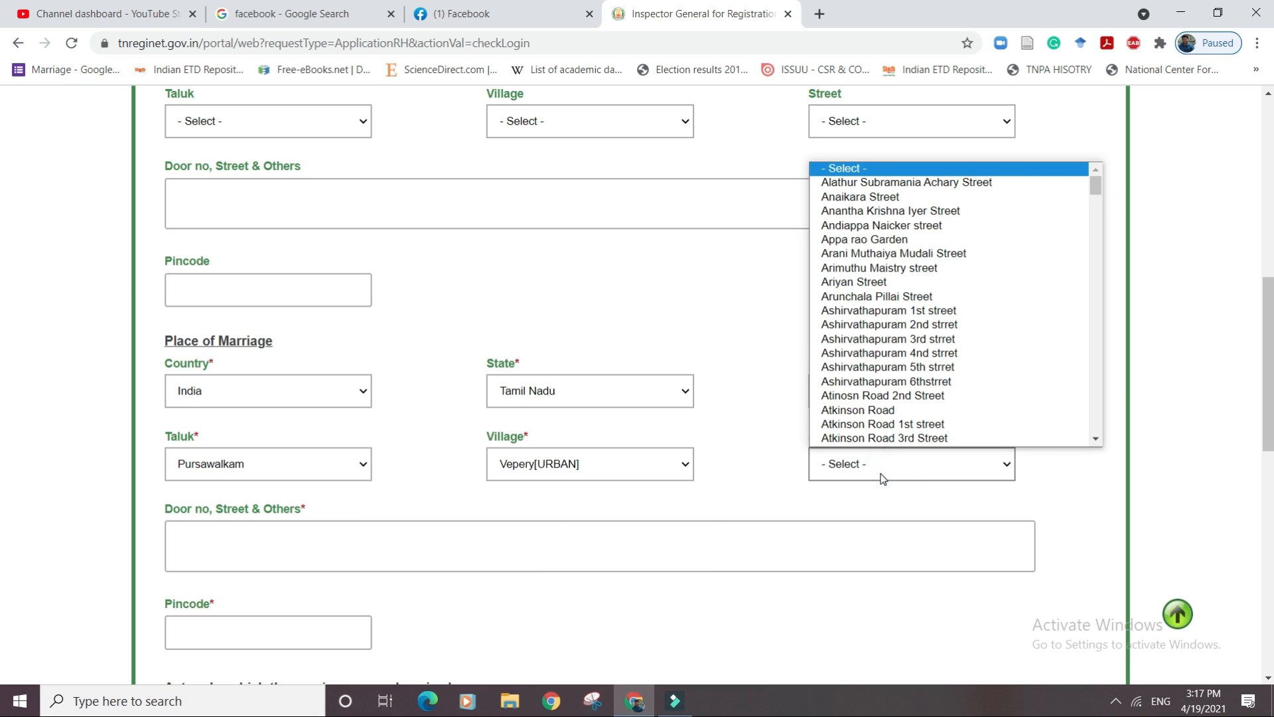
pyautogui.moveTo(1095, 181); pyautogui.dragTo(1088, 240)
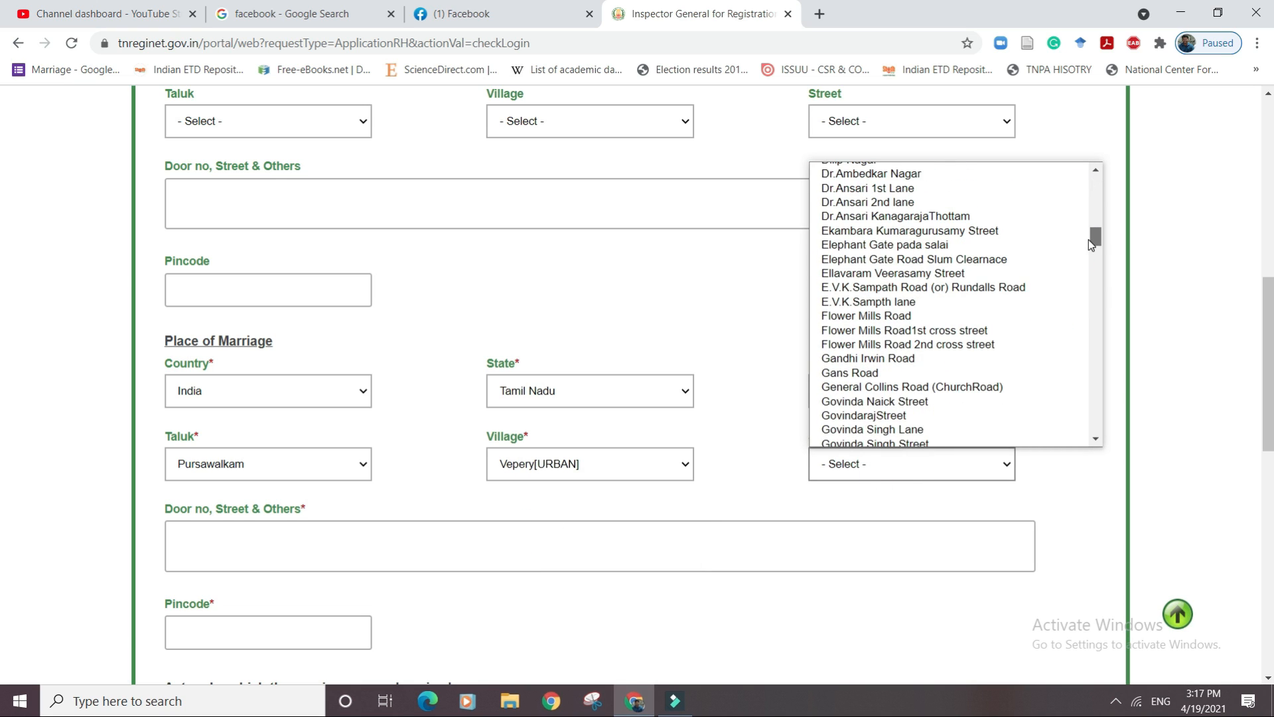
pyautogui.click(979, 290)
# Enter the venue's door number and street details for Periyar Thidal, Vepery.
pyautogui.click(377, 541)
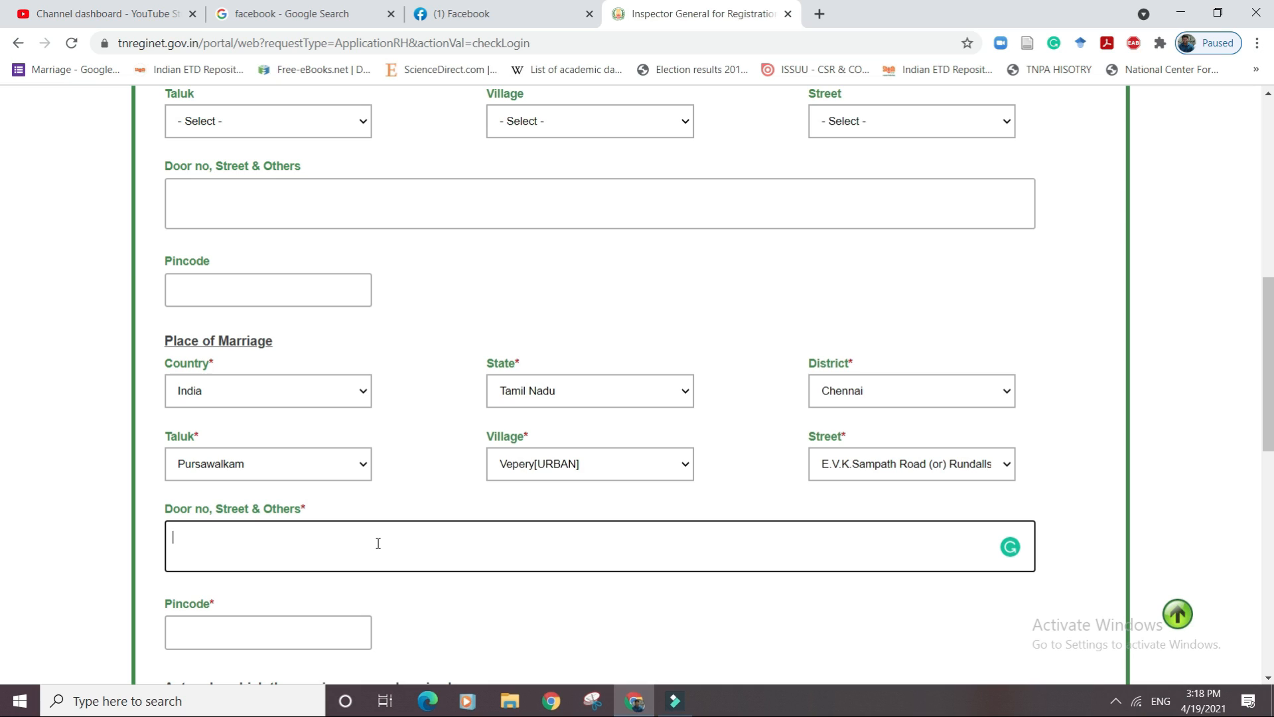
pyautogui.write('84/1, Periyar Thidal, E.')
pyautogui.press('BackSpace')
pyautogui.write('V.K')
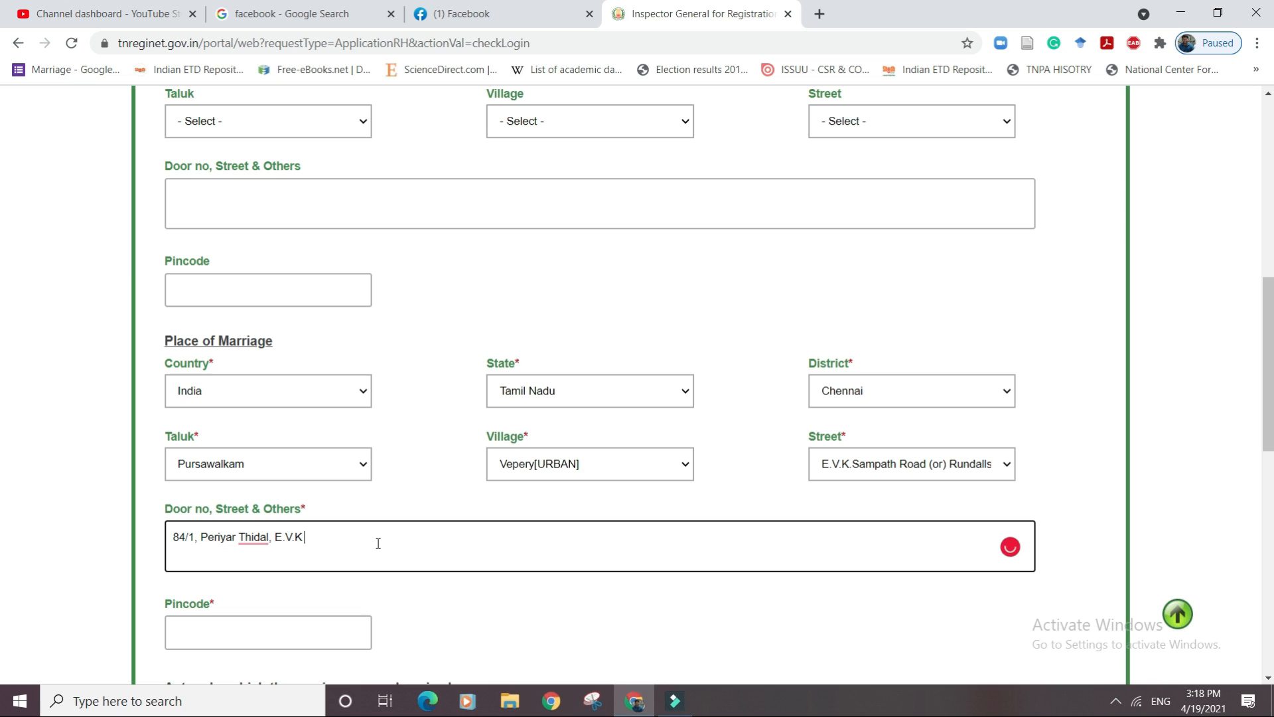
pyautogui.write(' Sampath S')
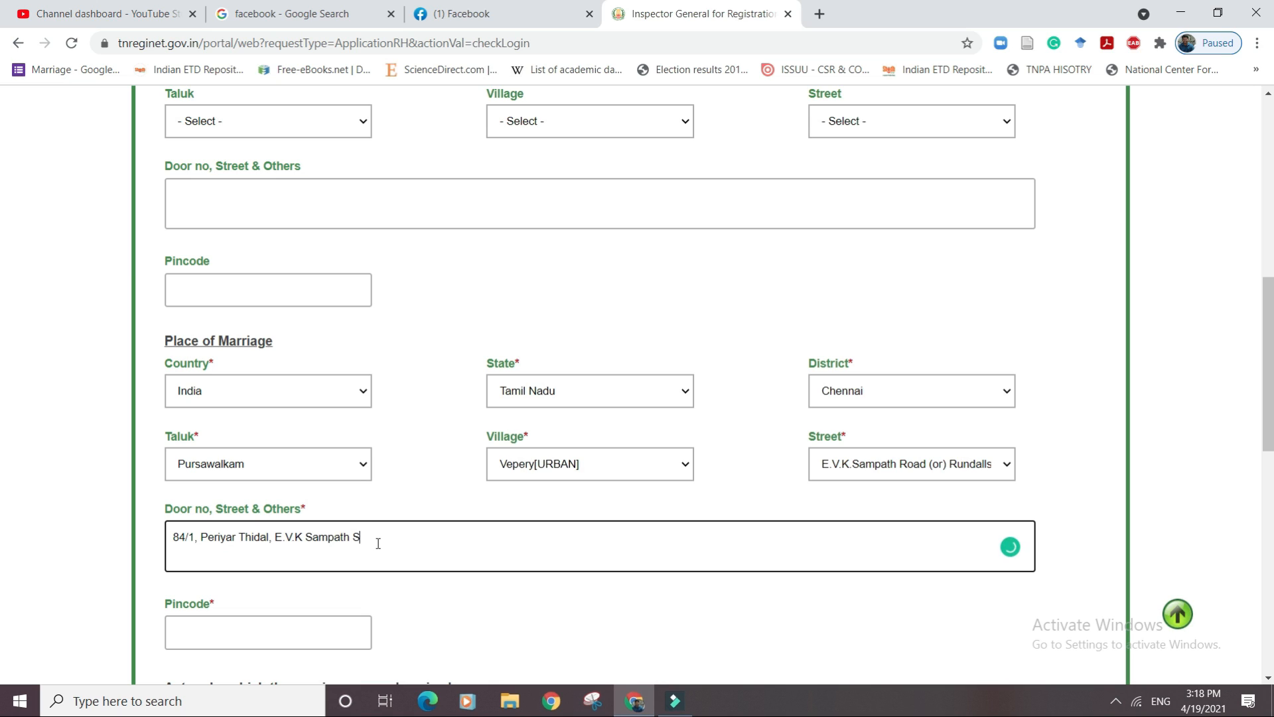
pyautogui.write('aalai, Vepery Chennai')
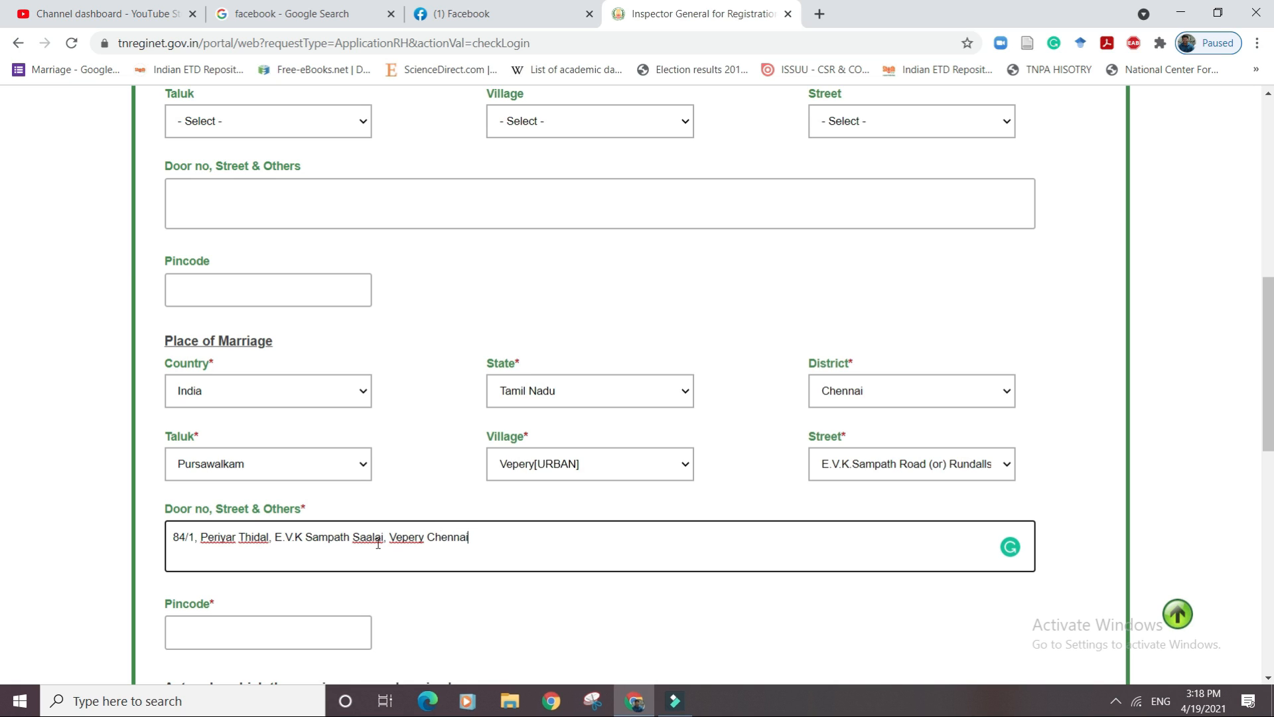
pyautogui.click(318, 634)
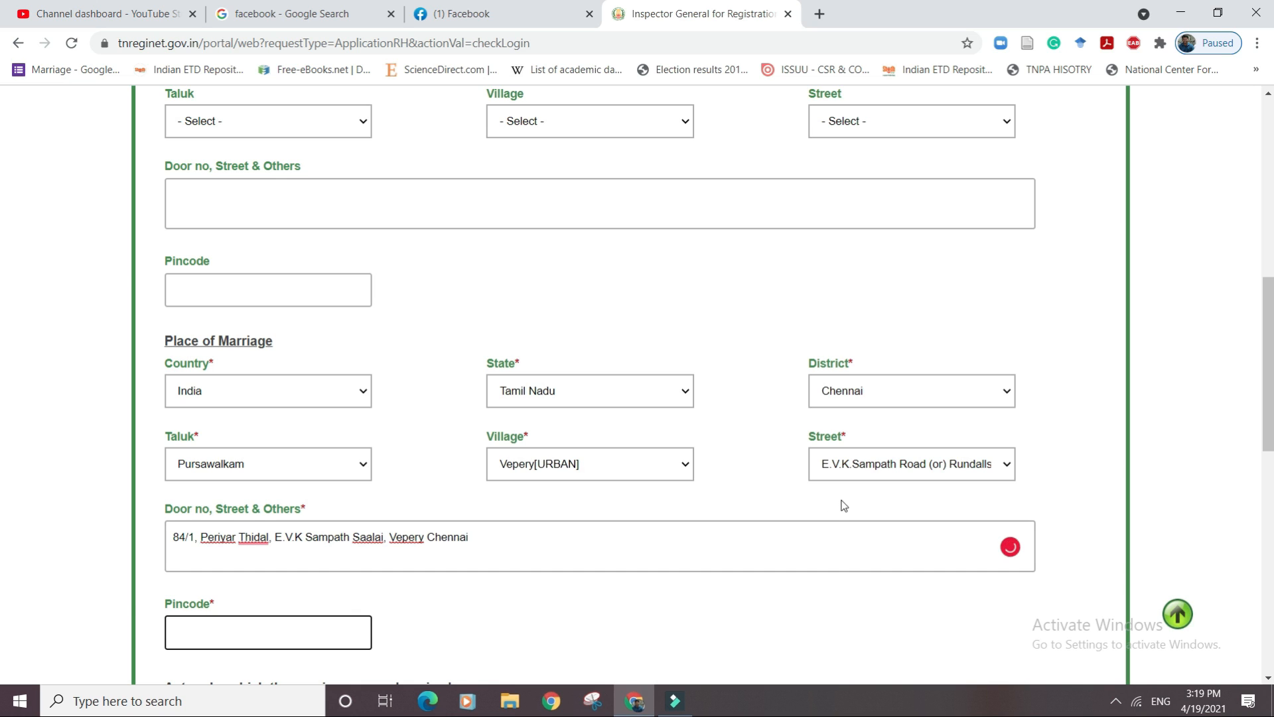
# Enter the venue pincode, choose Periamet sub registrar office, and request 1 copy.
pyautogui.scroll(-3, 1269, 335)
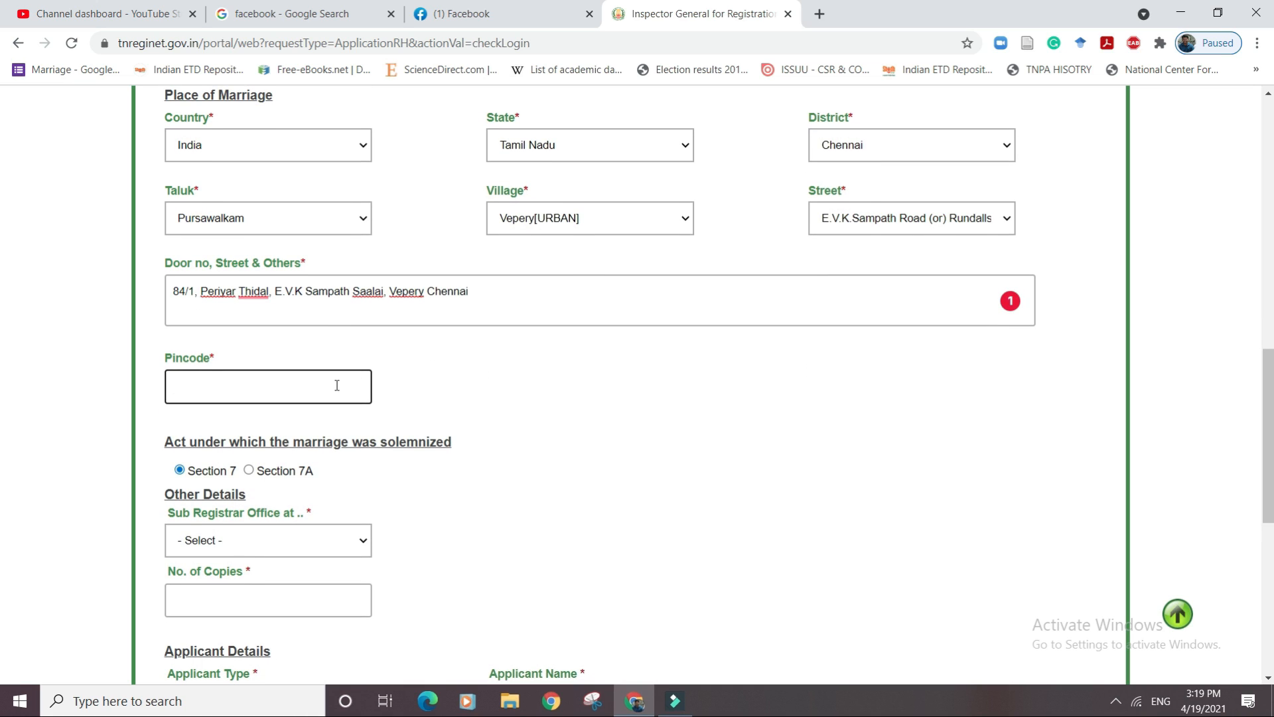
pyautogui.write('600007')
pyautogui.click(356, 541)
pyautogui.click(300, 606)
pyautogui.click(300, 606)
pyautogui.write('1')
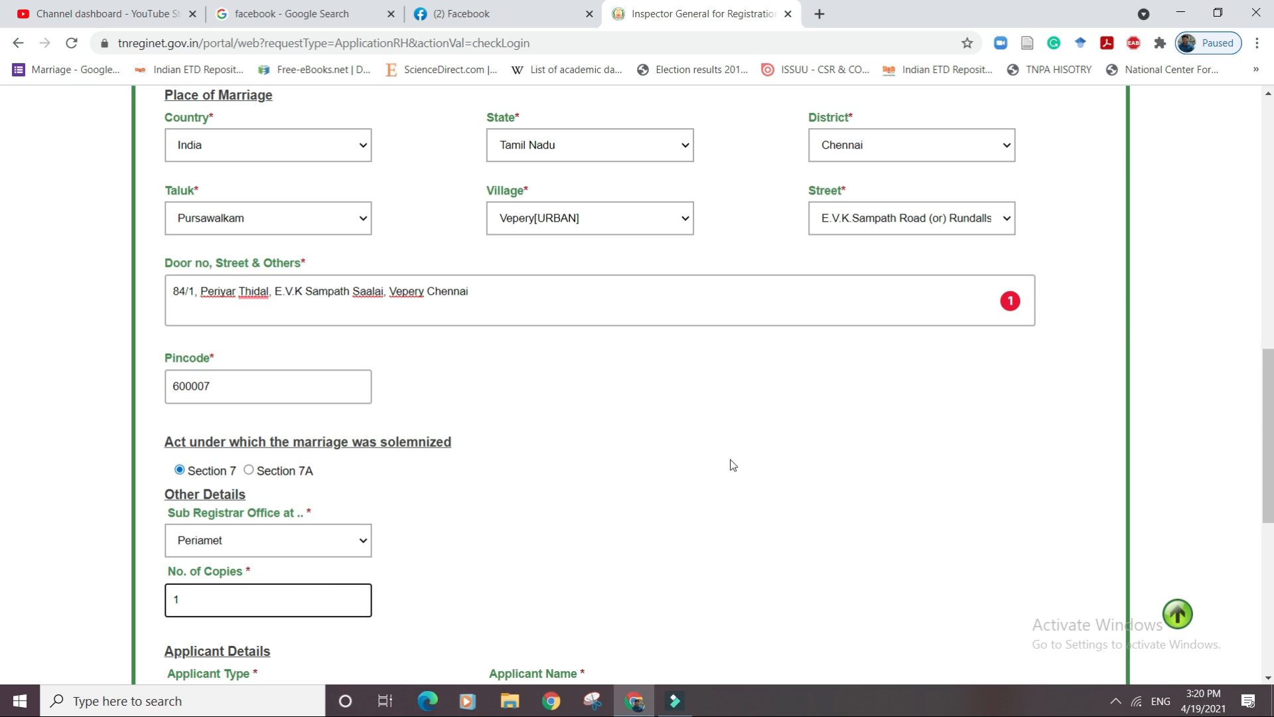
pyautogui.moveTo(1268, 379); pyautogui.dragTo(1268, 450)
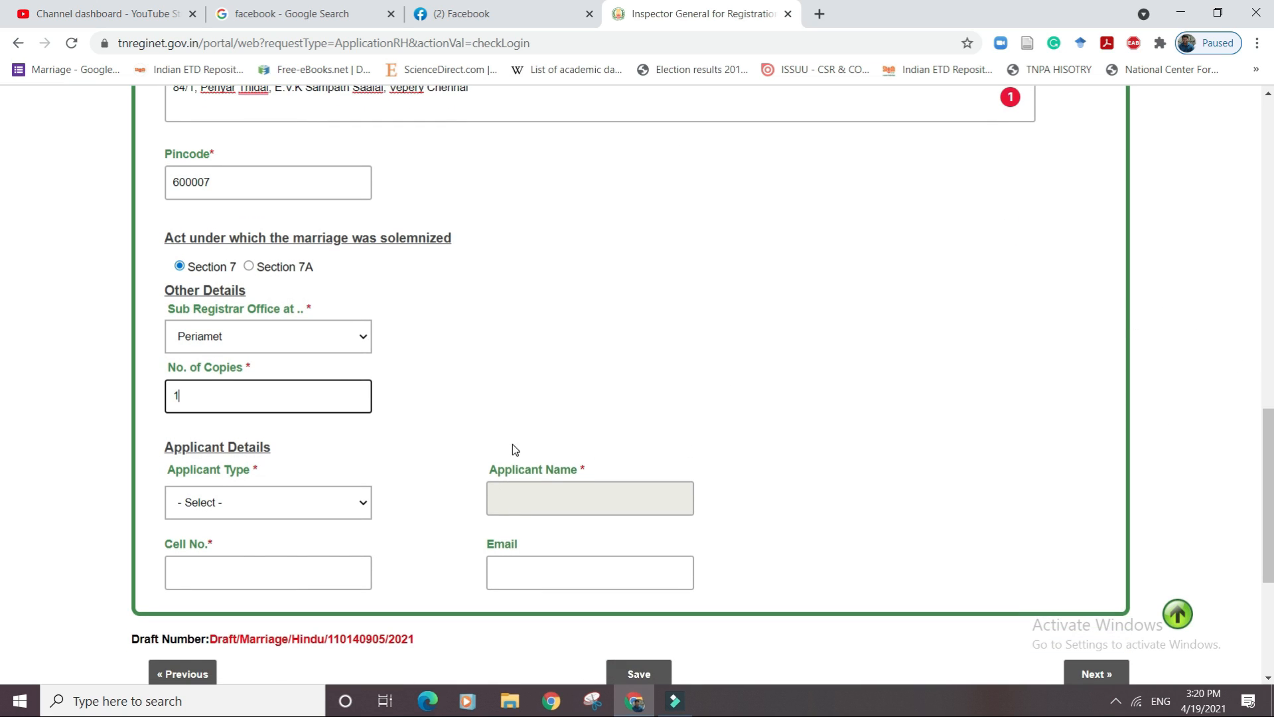
# Make the husband the applicant, enter his mobile number and e-mail, and continue to proofs.
pyautogui.click(316, 503)
pyautogui.click(296, 540)
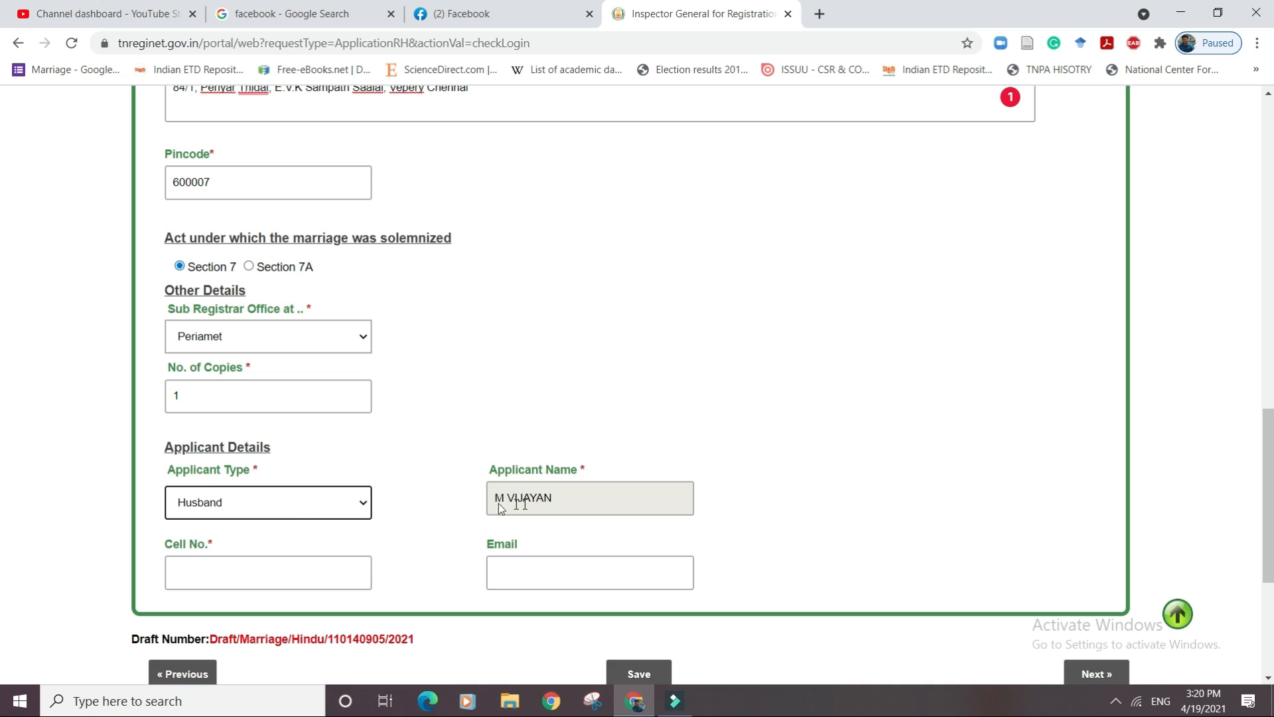
pyautogui.click(303, 568)
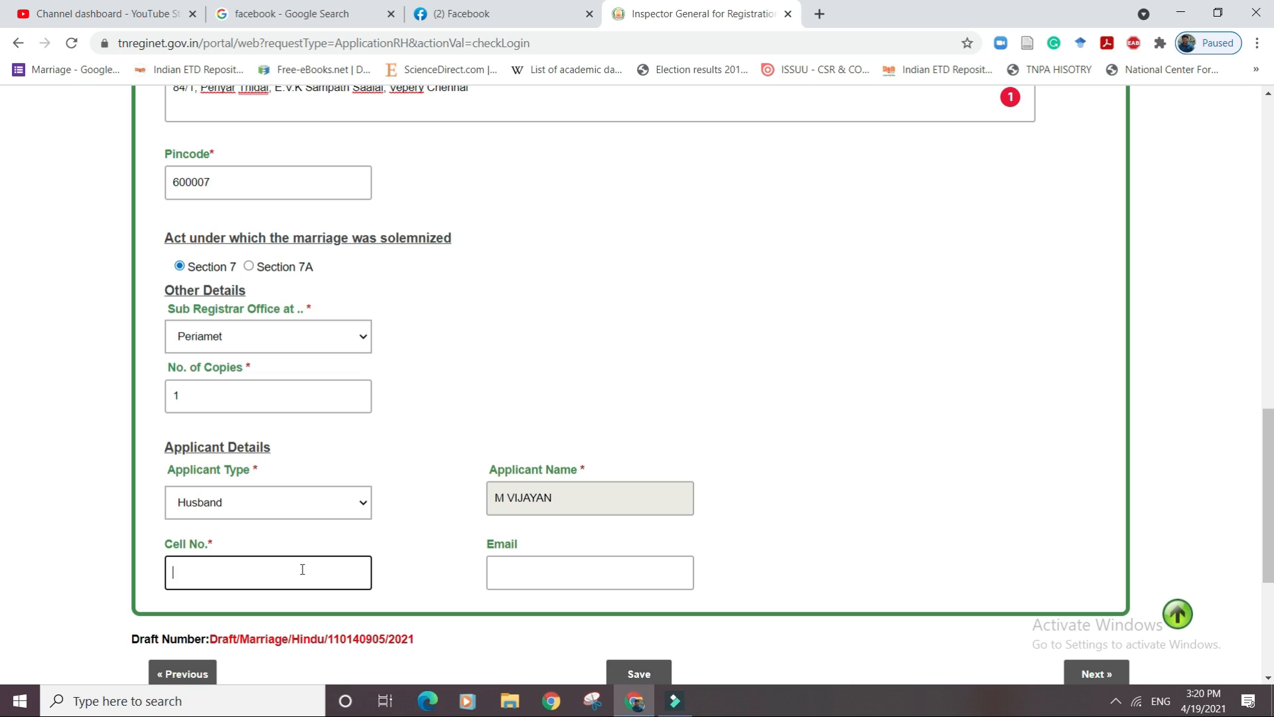
pyautogui.click(503, 578)
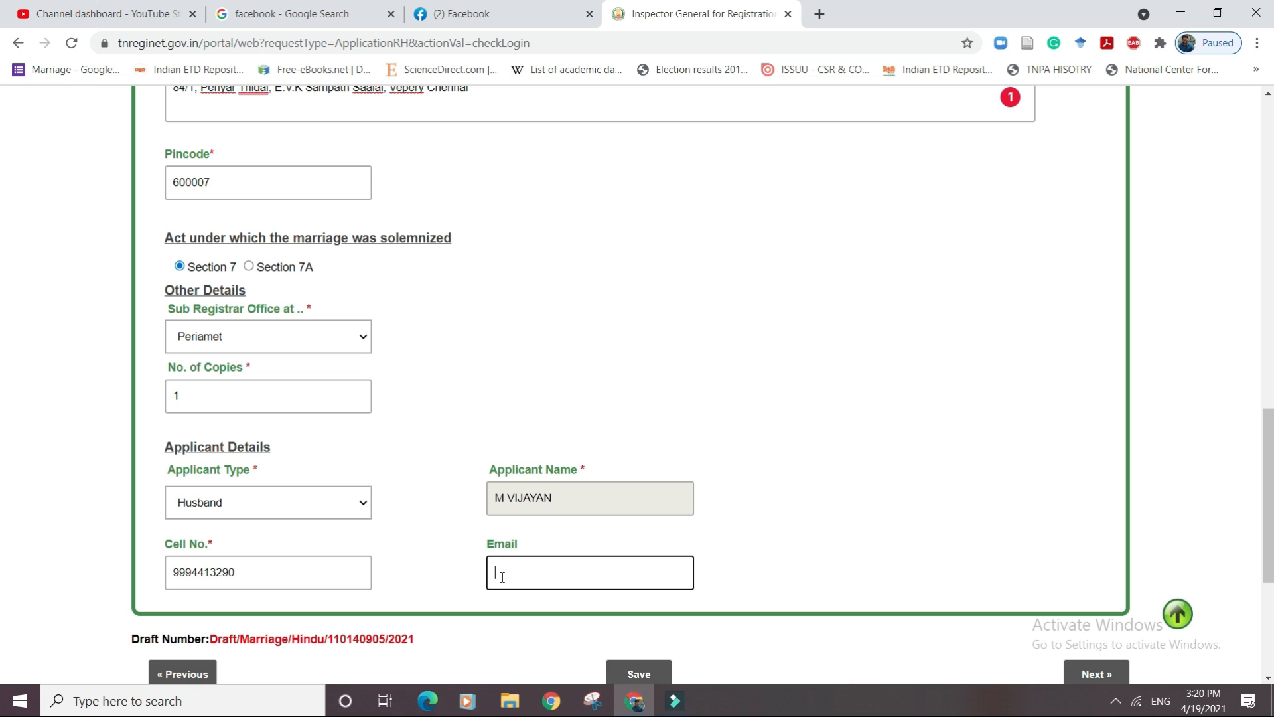
pyautogui.click(1101, 676)
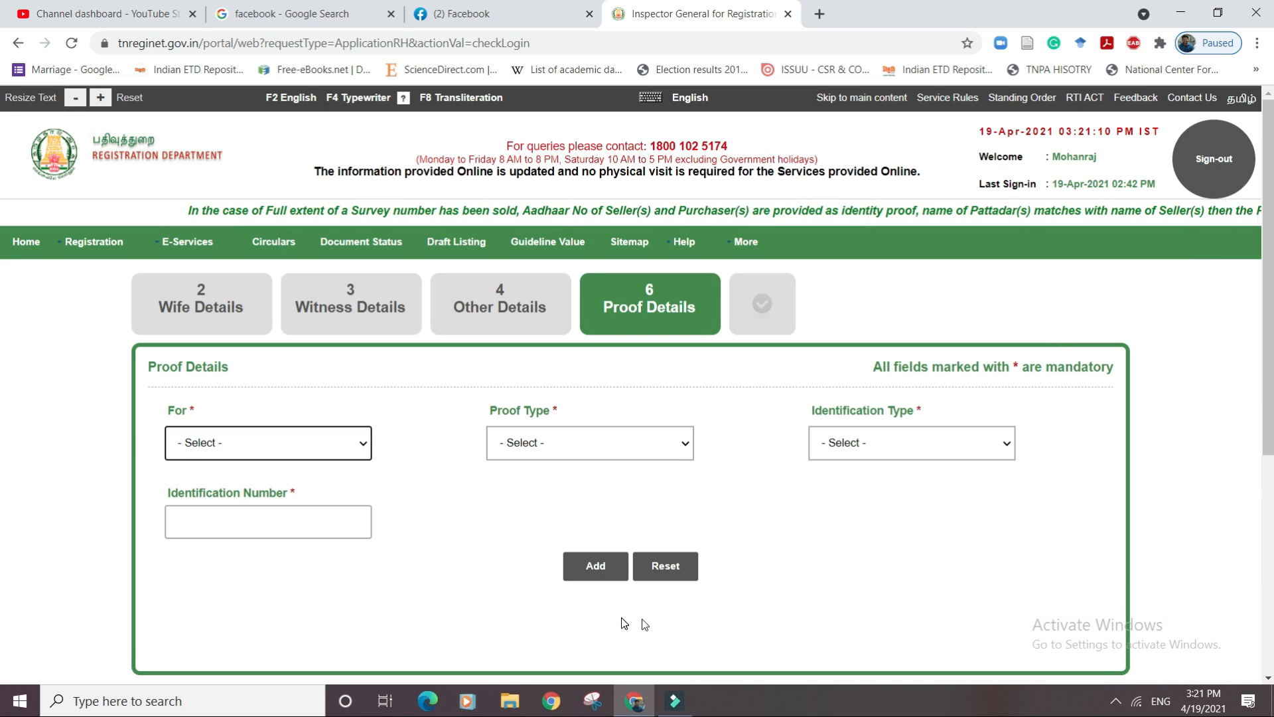
# Add the husband's Uidai-Aadhaar address proof with his Aadhaar number.
pyautogui.click(322, 442)
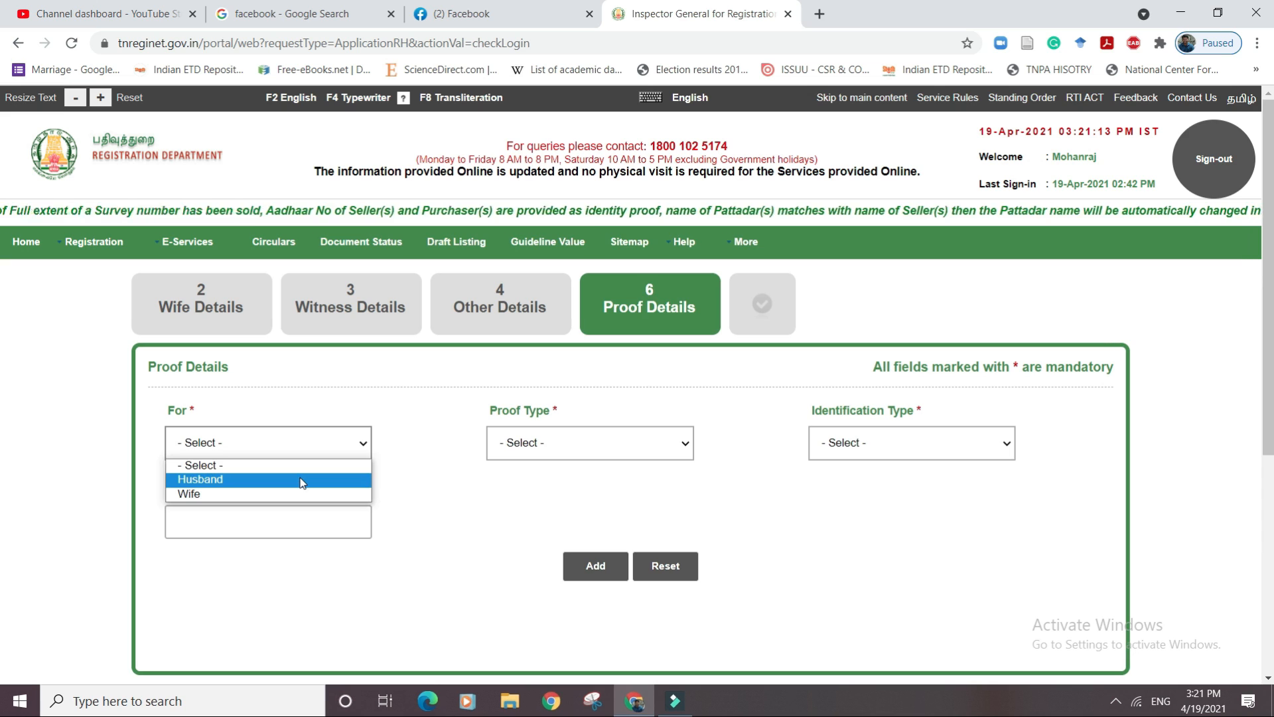
pyautogui.click(358, 481)
pyautogui.click(535, 445)
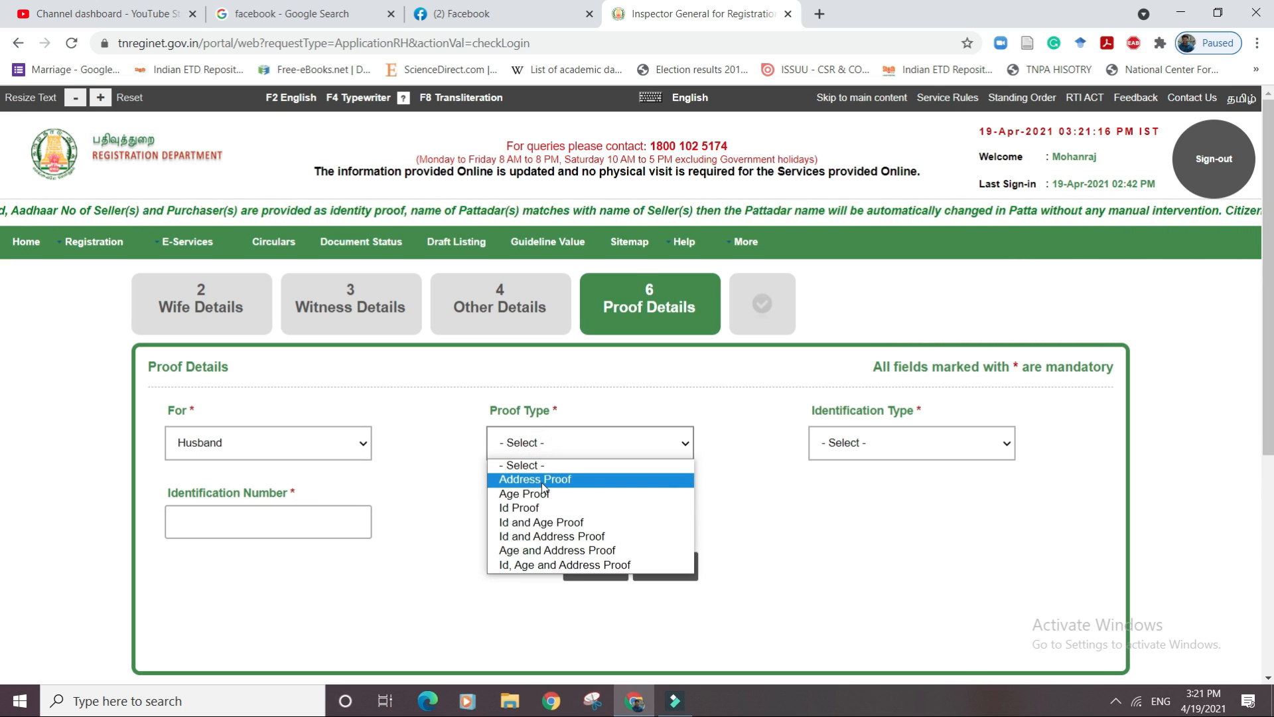
pyautogui.click(542, 481)
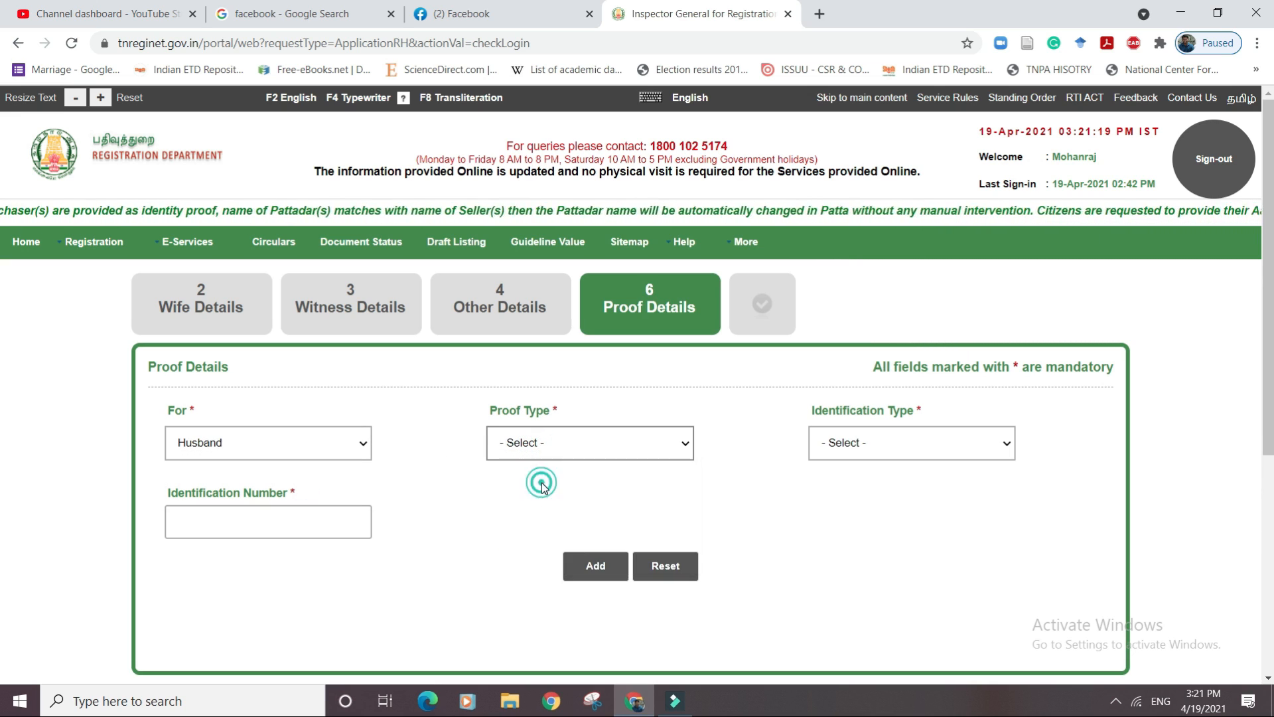
pyautogui.click(908, 451)
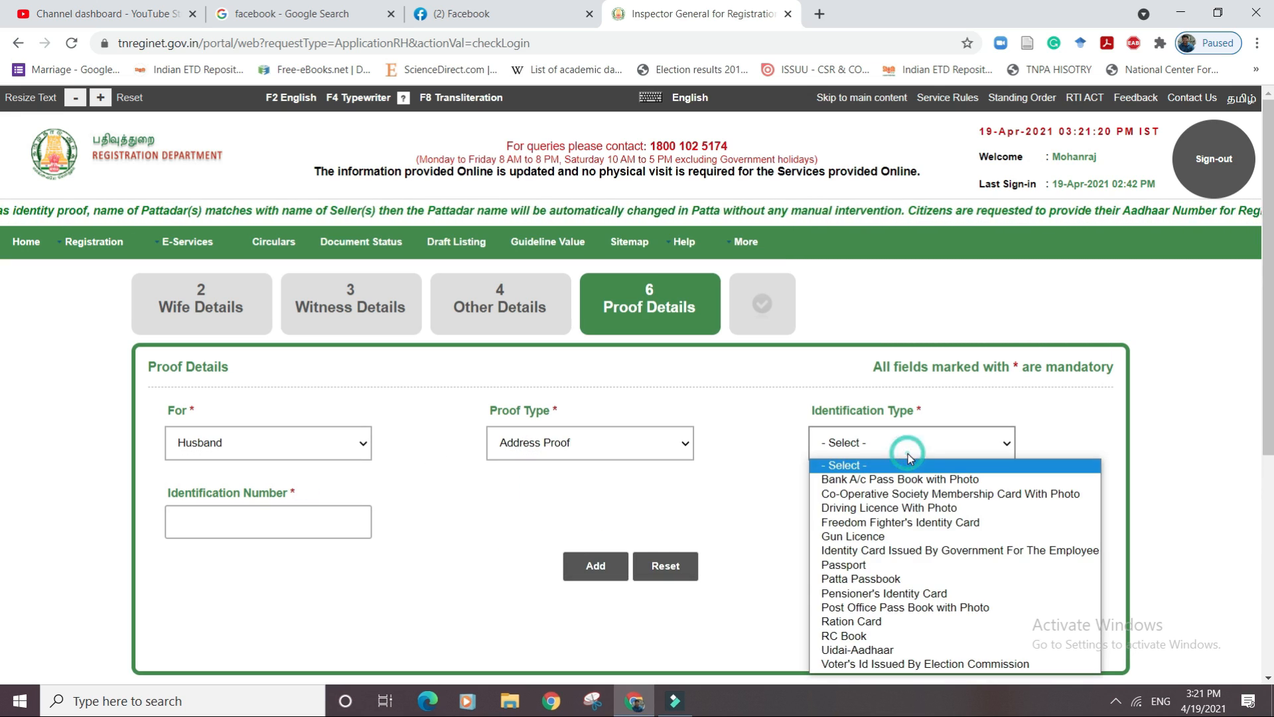
pyautogui.click(876, 650)
pyautogui.click(279, 532)
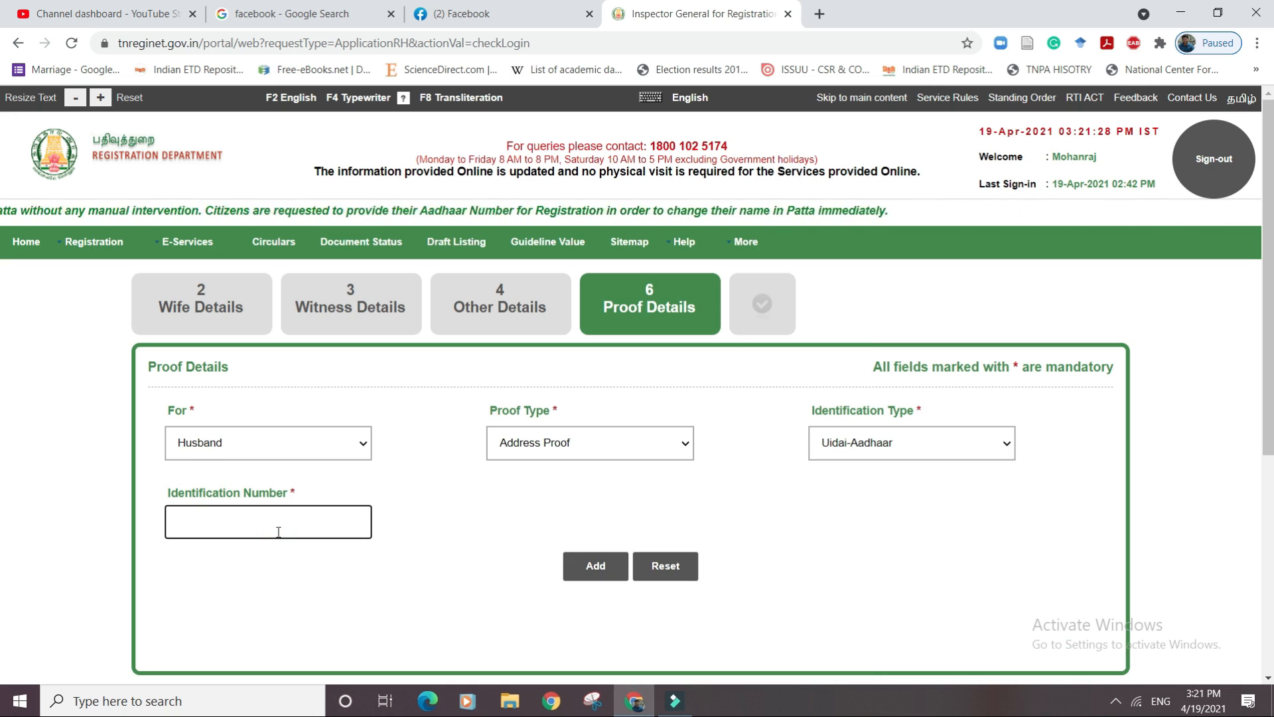
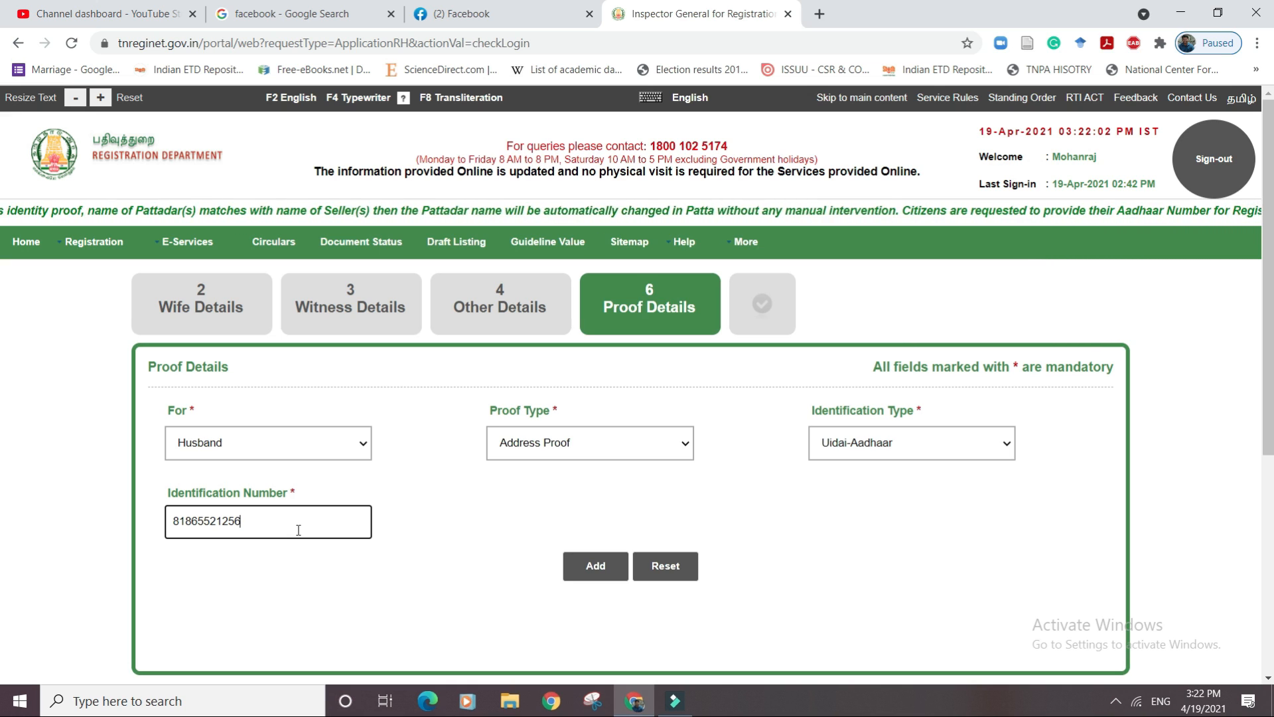
pyautogui.click(582, 571)
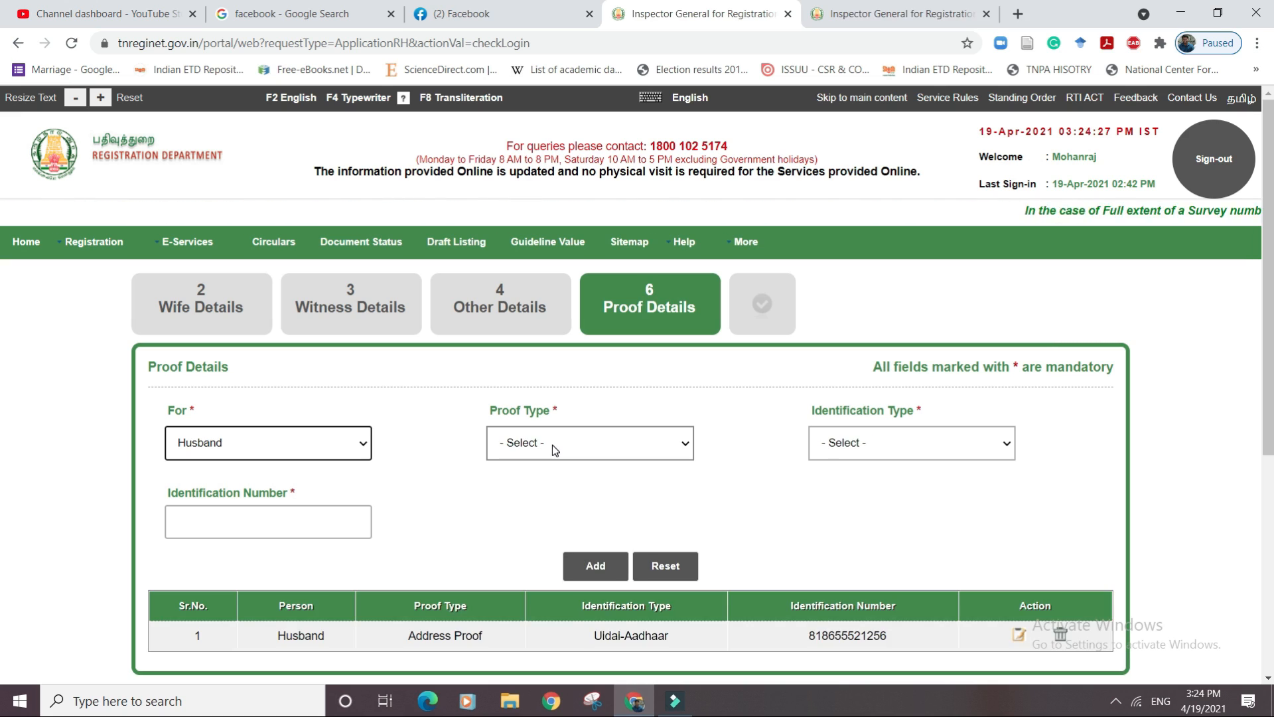
# Add the husband's age proof using his School Certificate number.
pyautogui.click(553, 448)
pyautogui.click(542, 493)
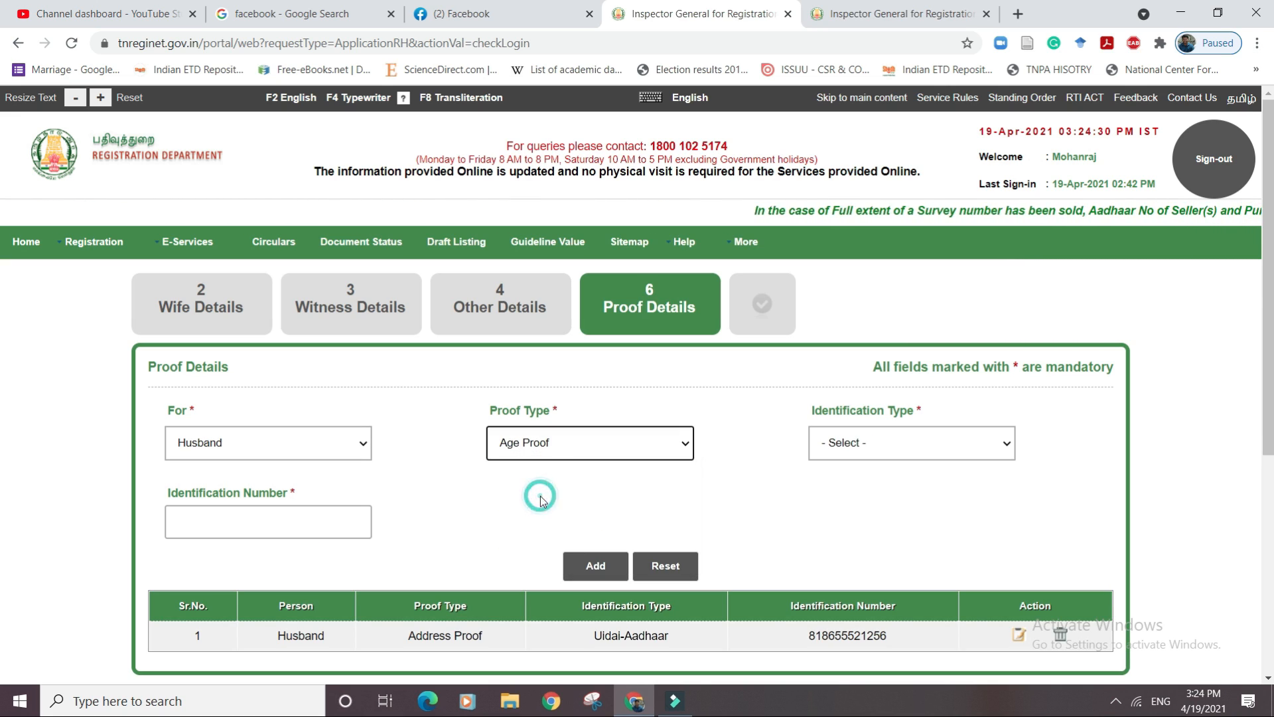
pyautogui.click(914, 453)
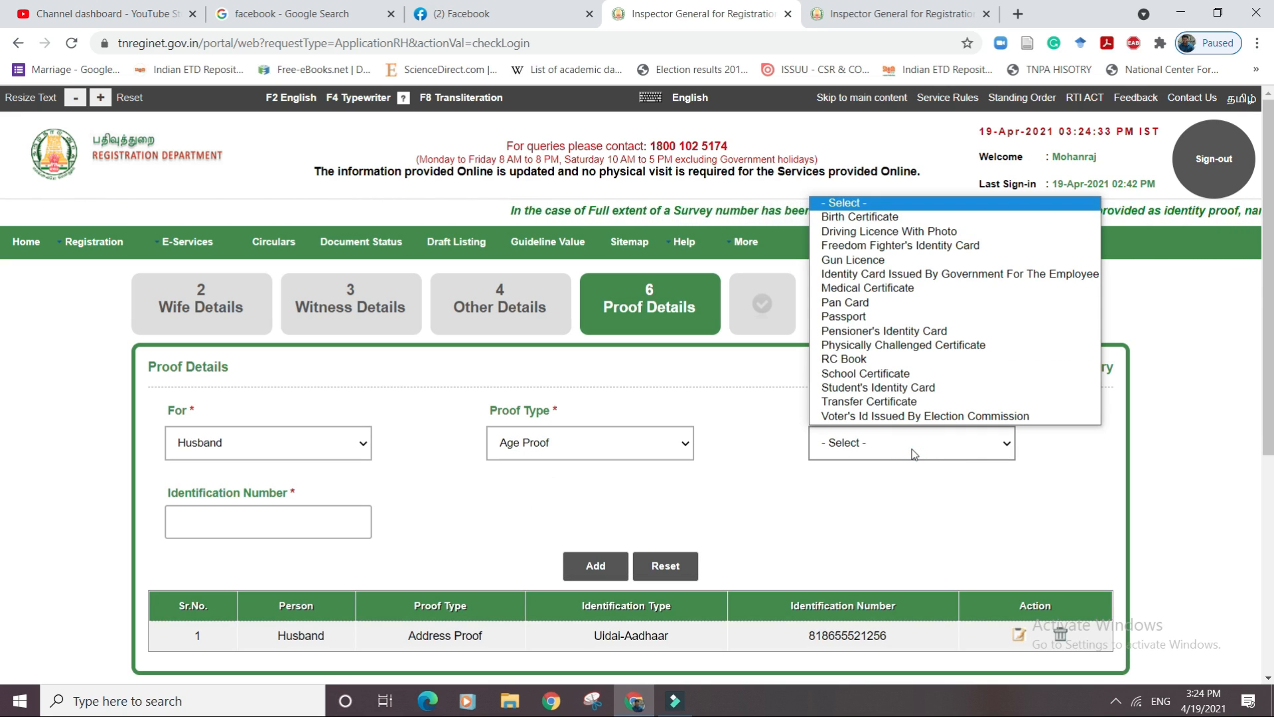
pyautogui.click(865, 373)
pyautogui.click(243, 529)
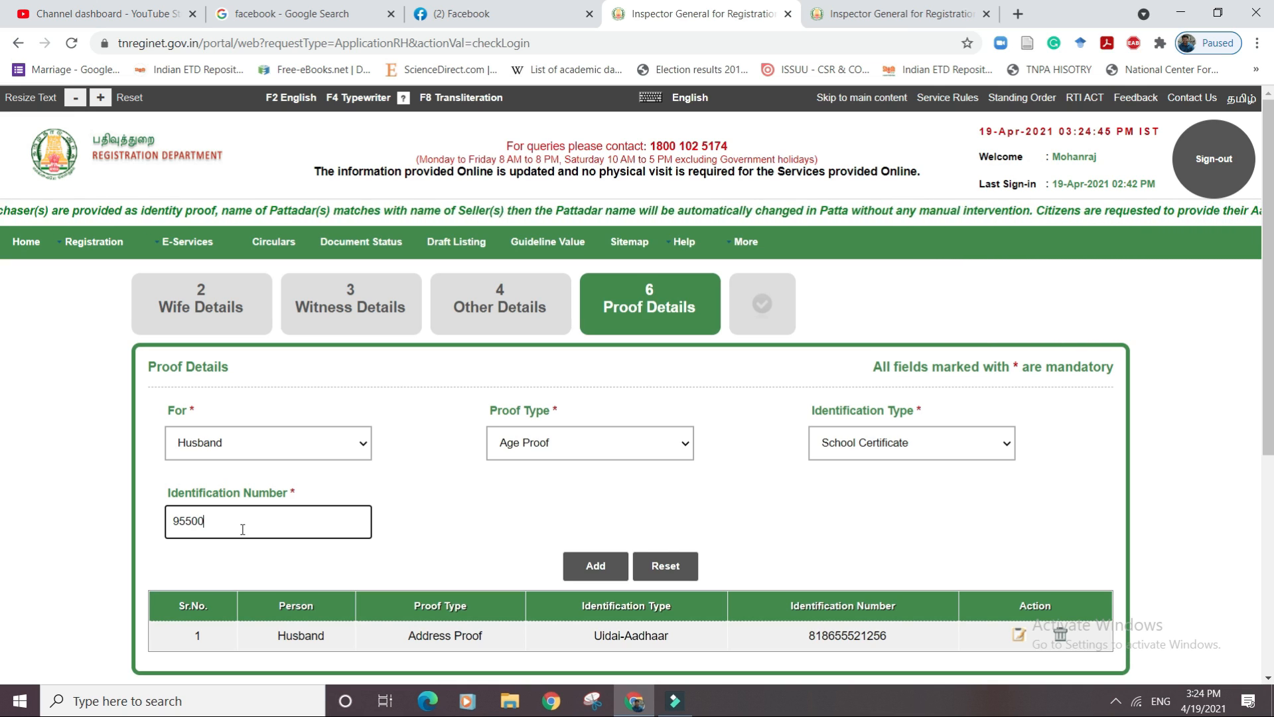
pyautogui.click(595, 566)
# Add the husband's Pan Card ID proof with his PAN number.
pyautogui.click(337, 451)
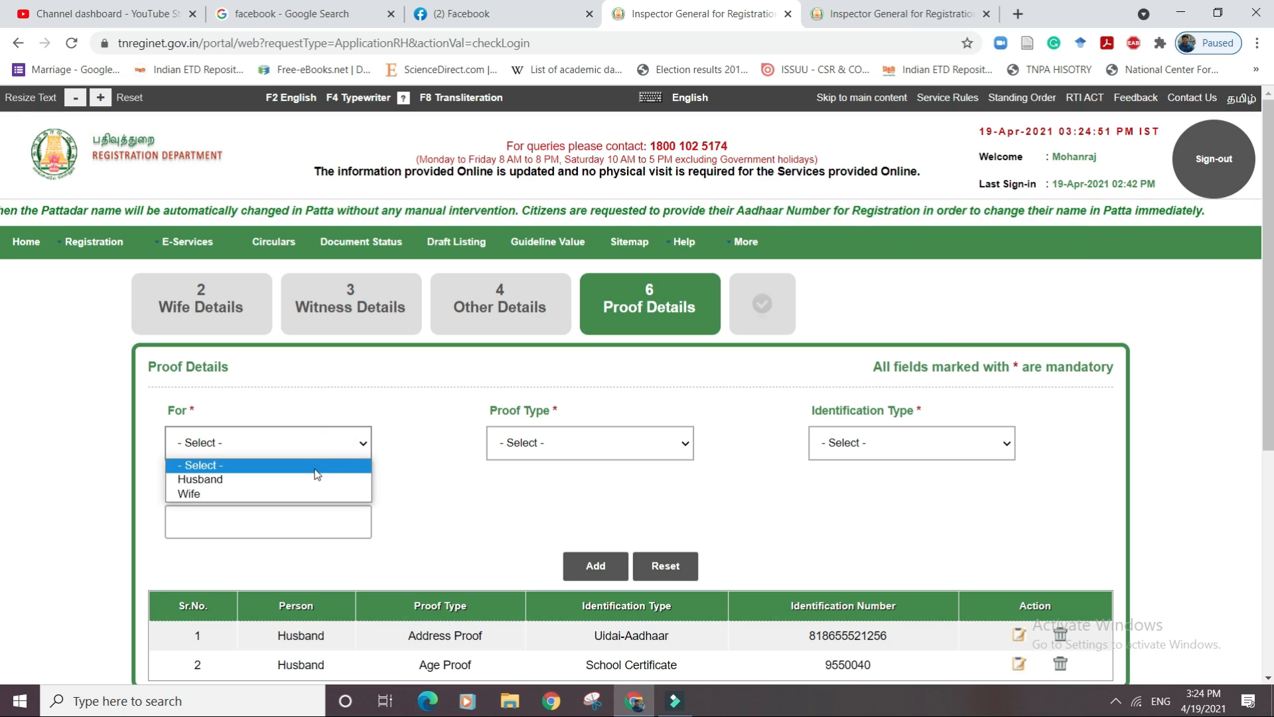
pyautogui.click(332, 477)
pyautogui.click(525, 446)
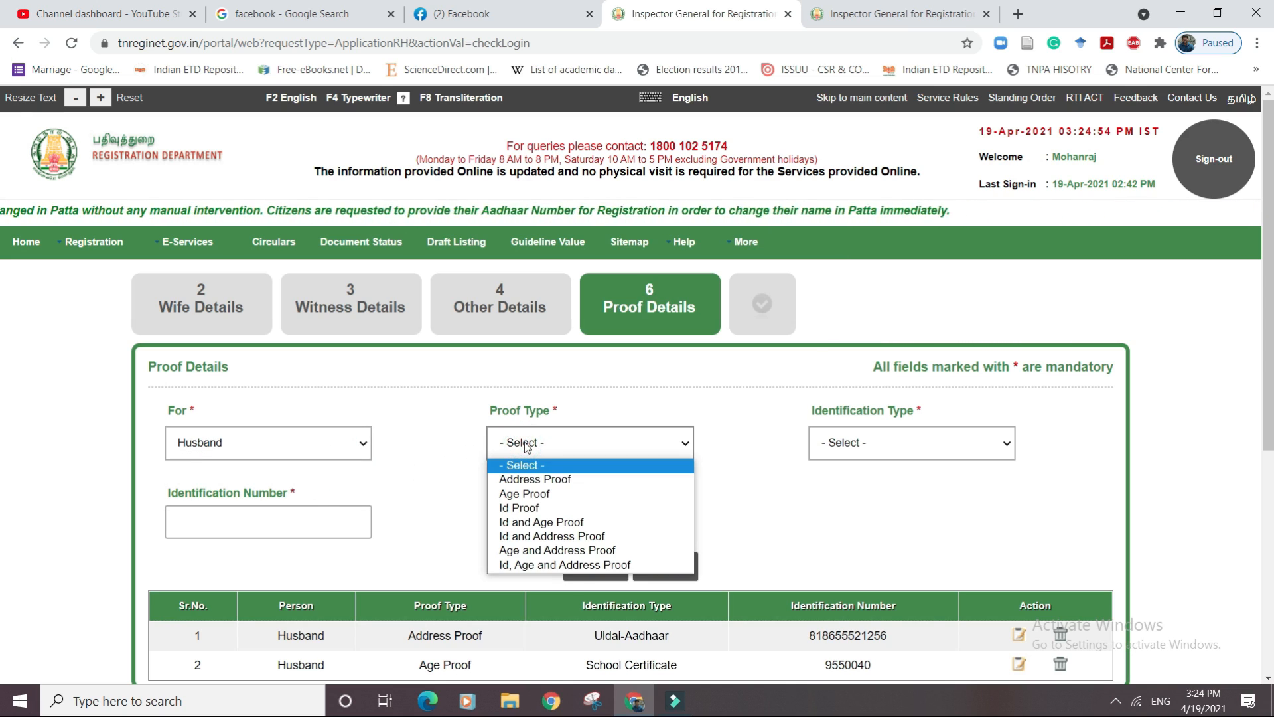
pyautogui.click(523, 505)
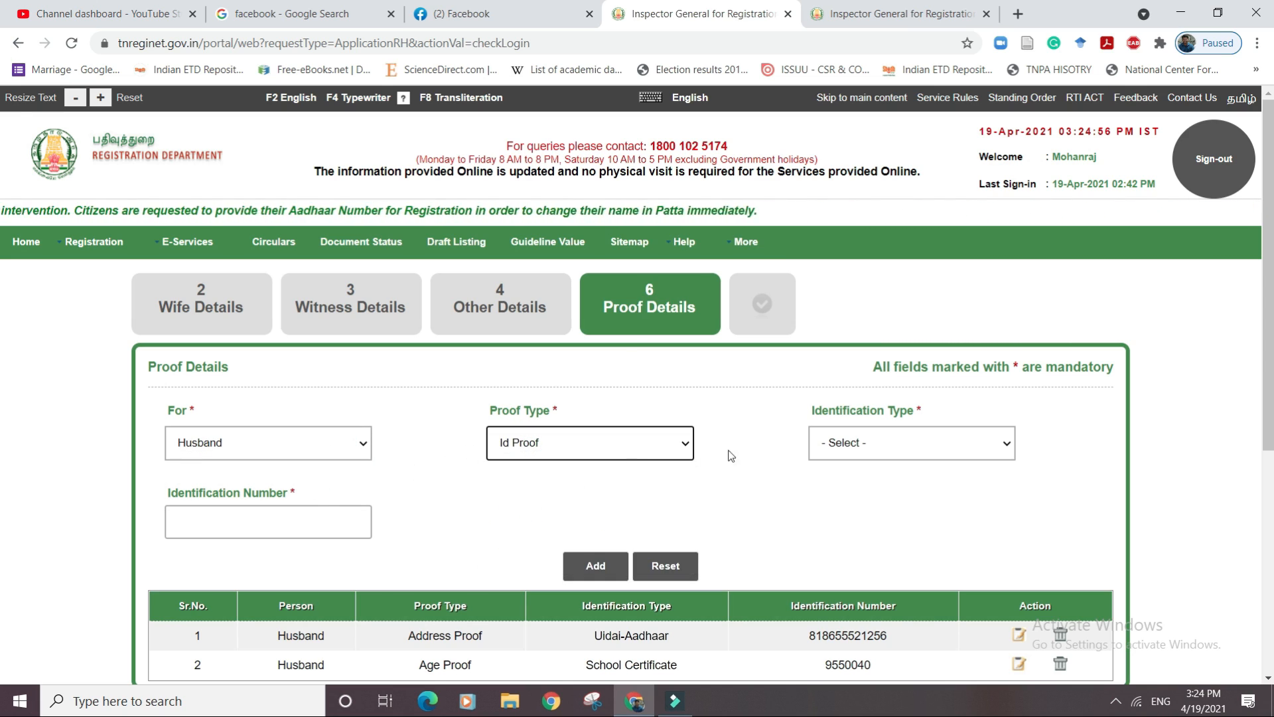
pyautogui.click(861, 444)
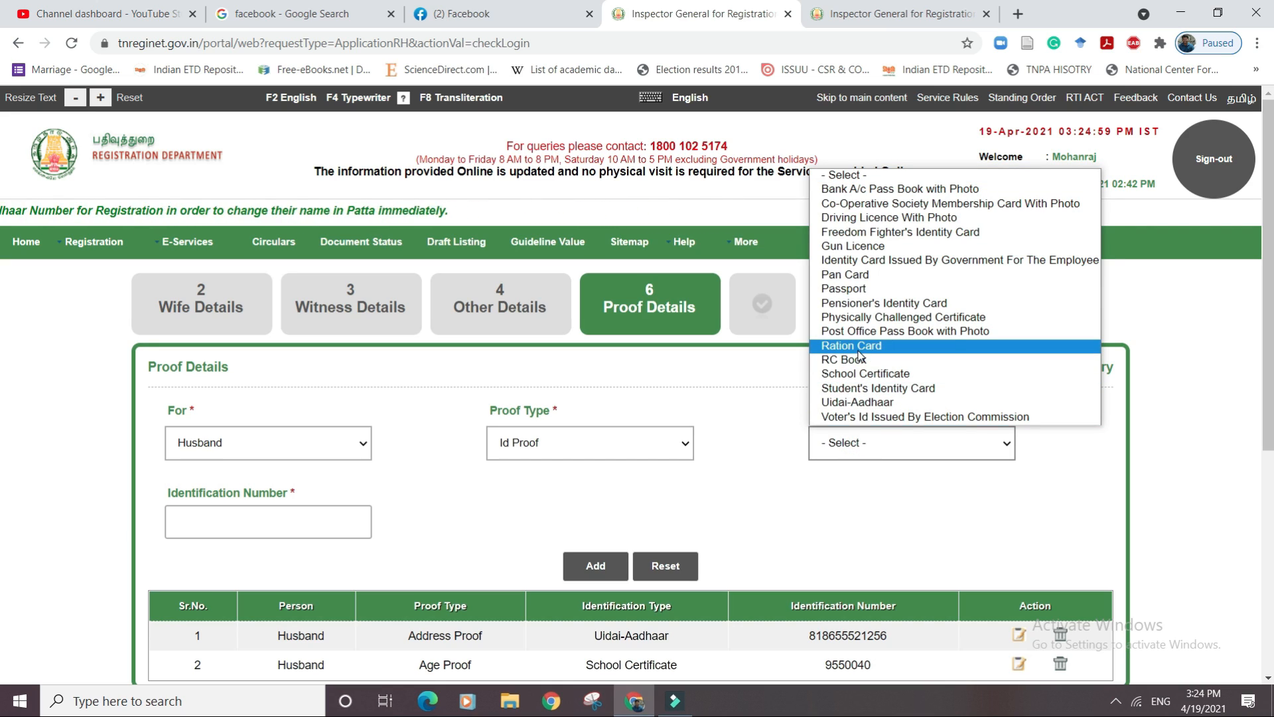
pyautogui.click(848, 274)
pyautogui.click(311, 532)
pyautogui.scroll(-1, 312, 531)
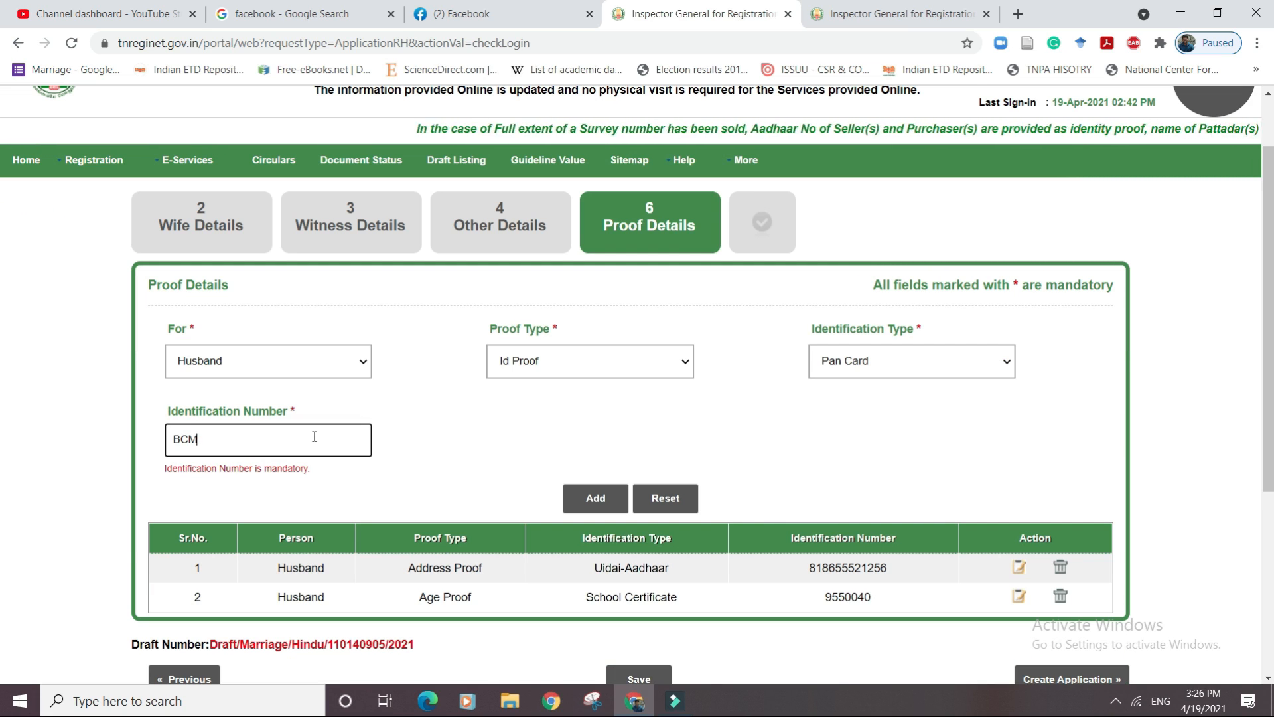
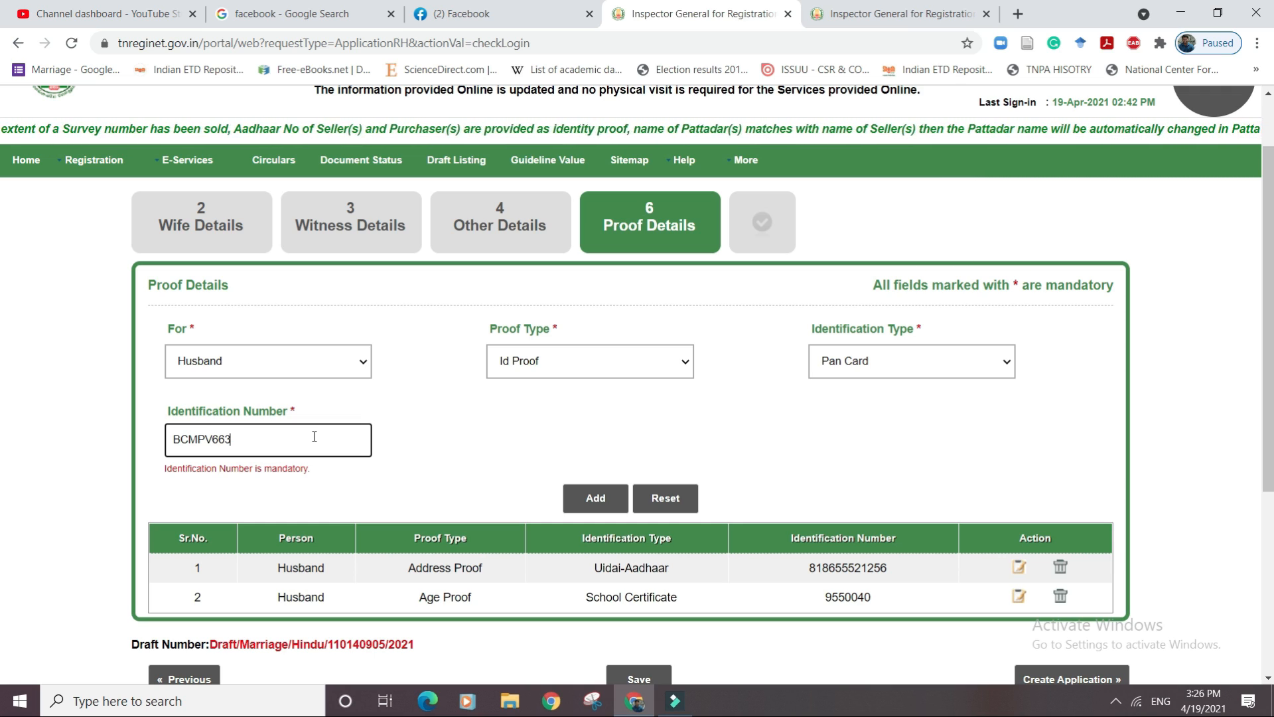
pyautogui.click(602, 484)
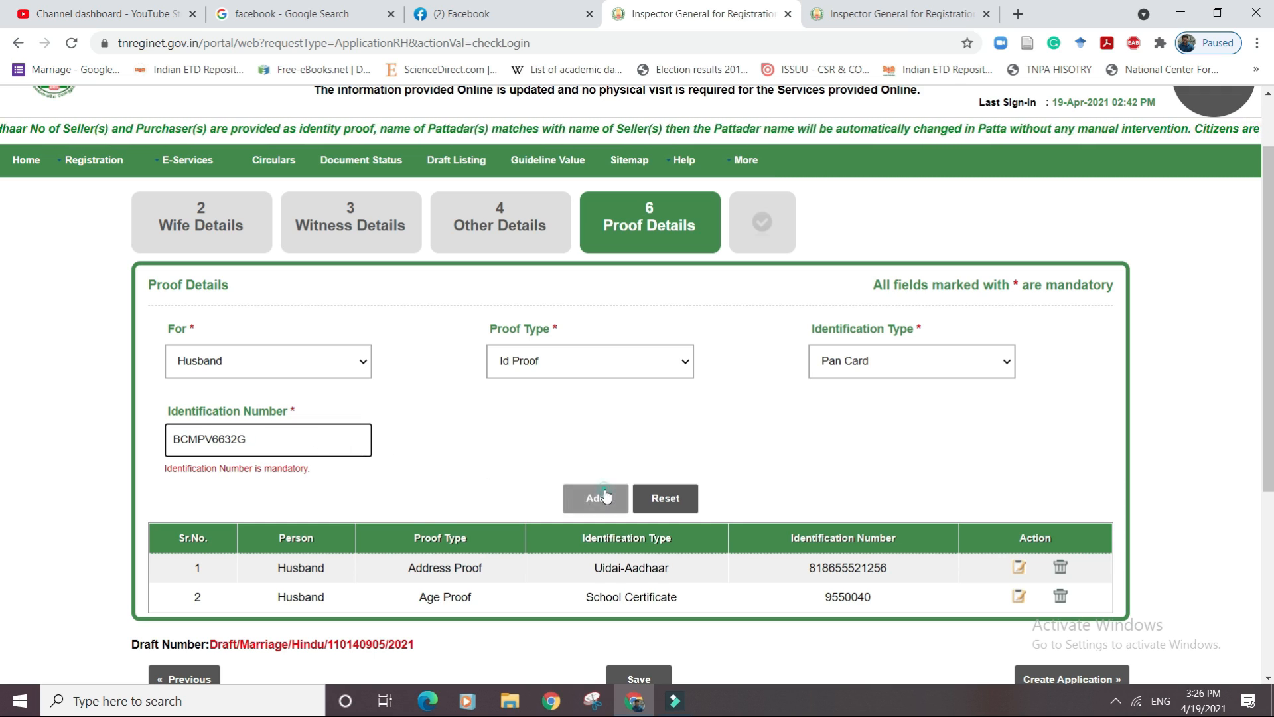
pyautogui.click(318, 369)
pyautogui.click(277, 412)
# Add the wife's Uidai-Aadhaar address proof with her Aadhaar number.
pyautogui.click(565, 364)
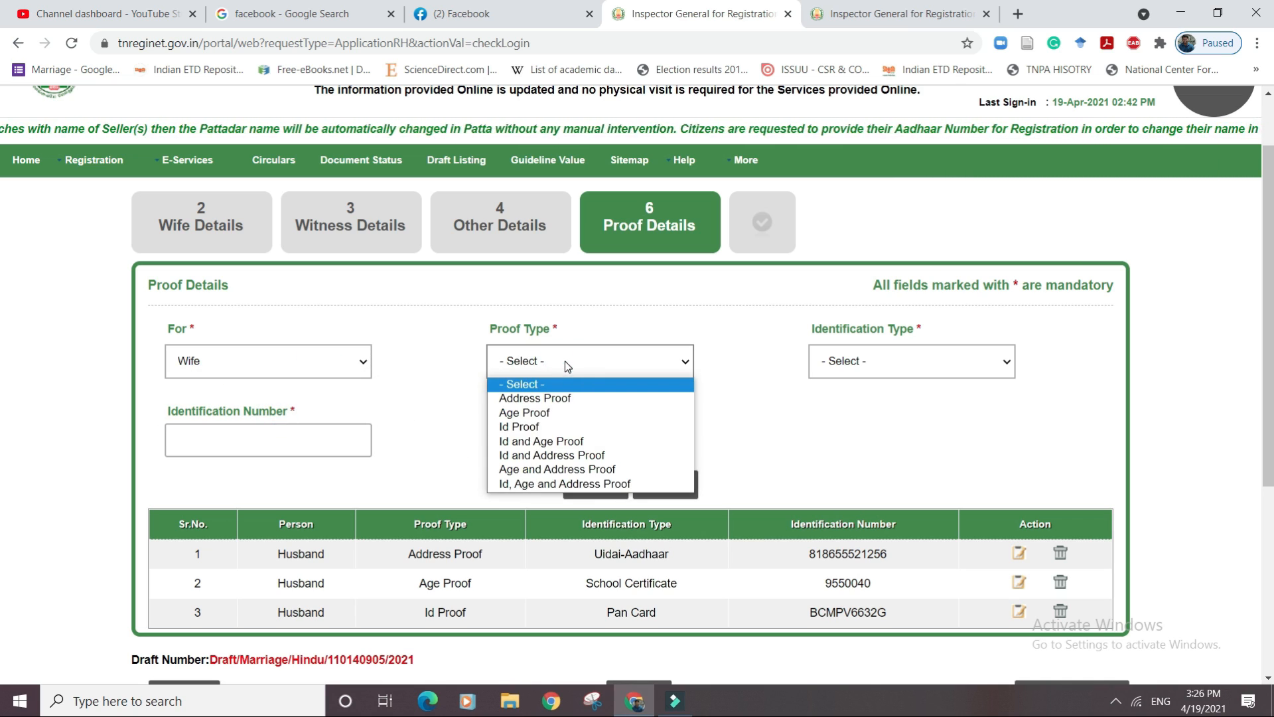
pyautogui.click(560, 398)
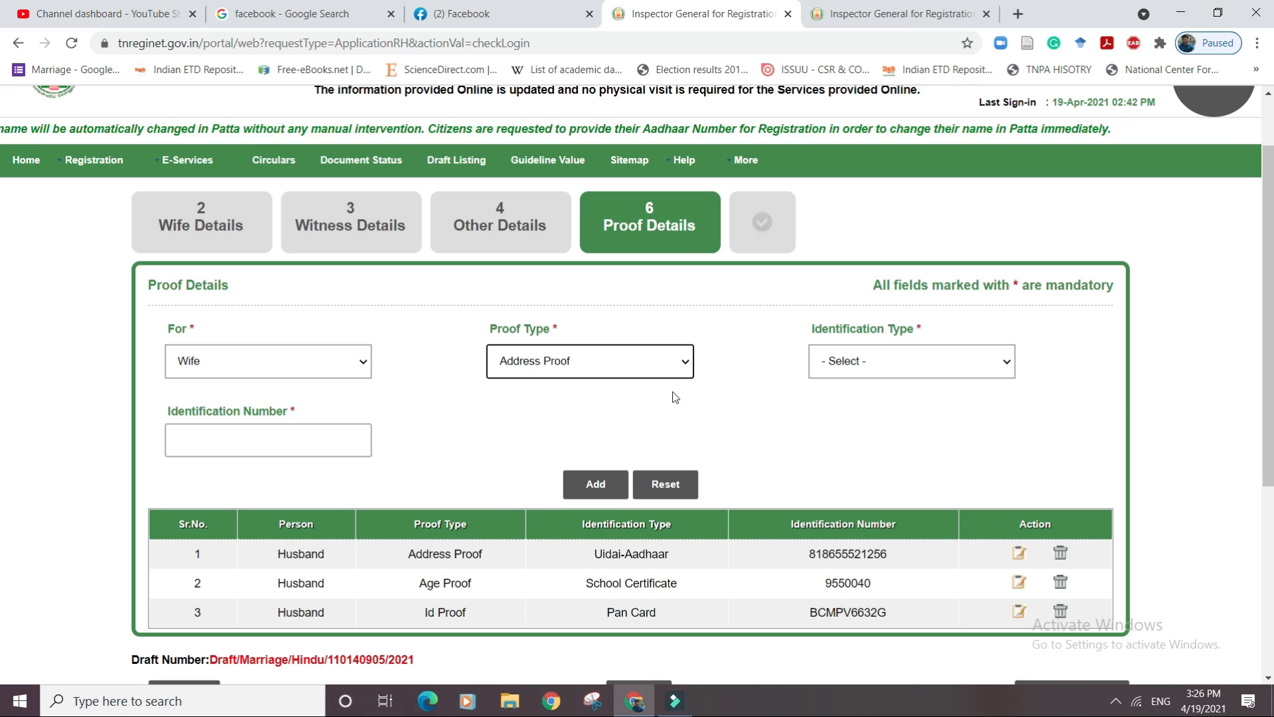
pyautogui.click(823, 372)
pyautogui.click(823, 569)
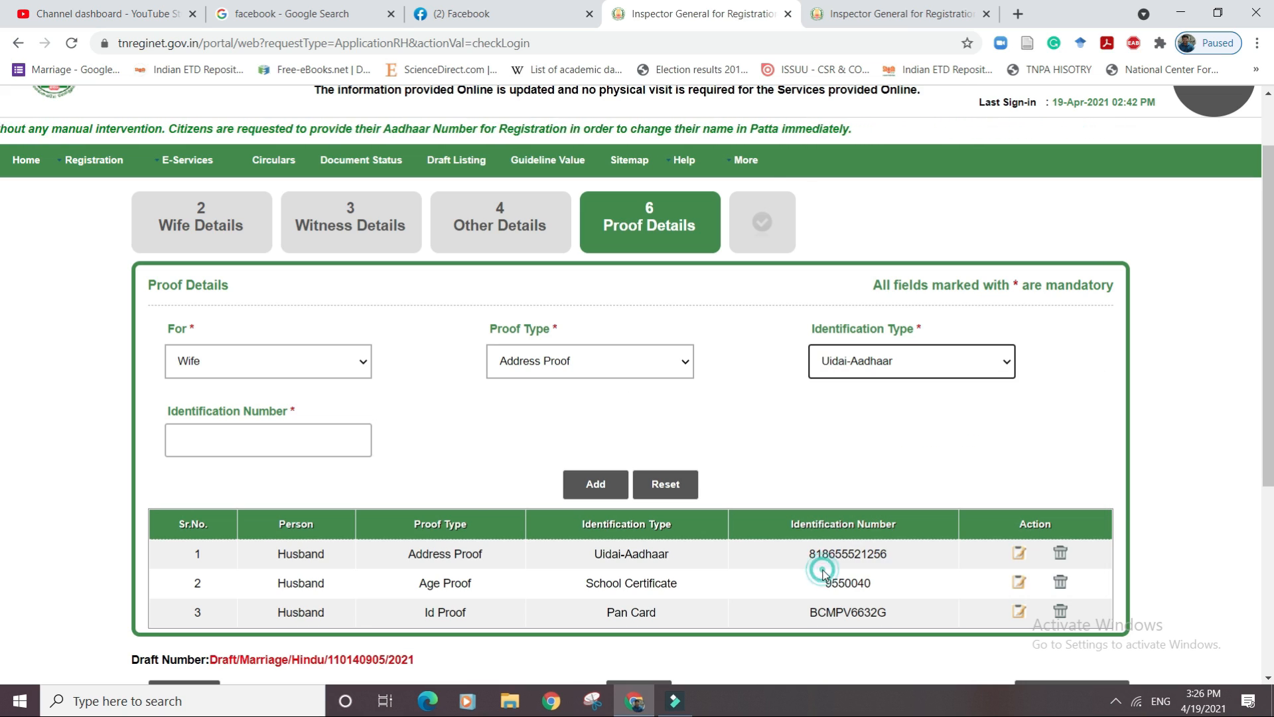
pyautogui.click(299, 449)
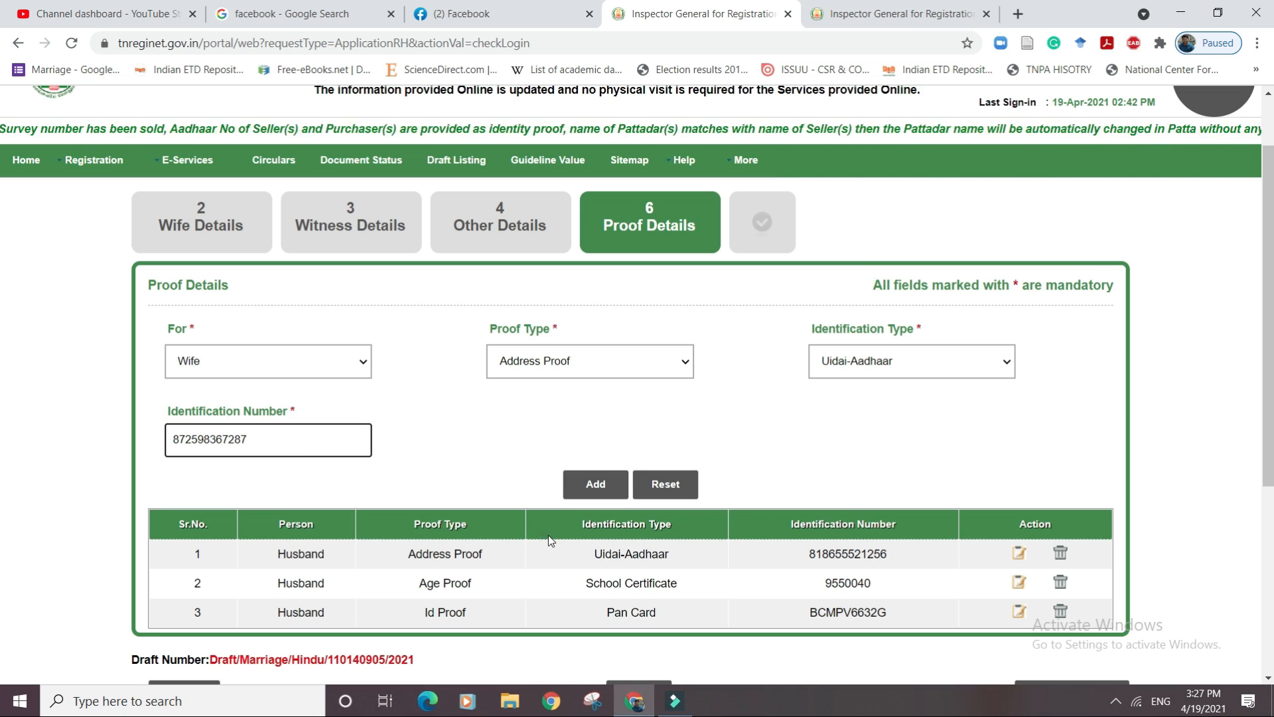
pyautogui.click(595, 483)
# Add the wife's Id and Age Proof via her School Certificate number, then create the application.
pyautogui.click(355, 364)
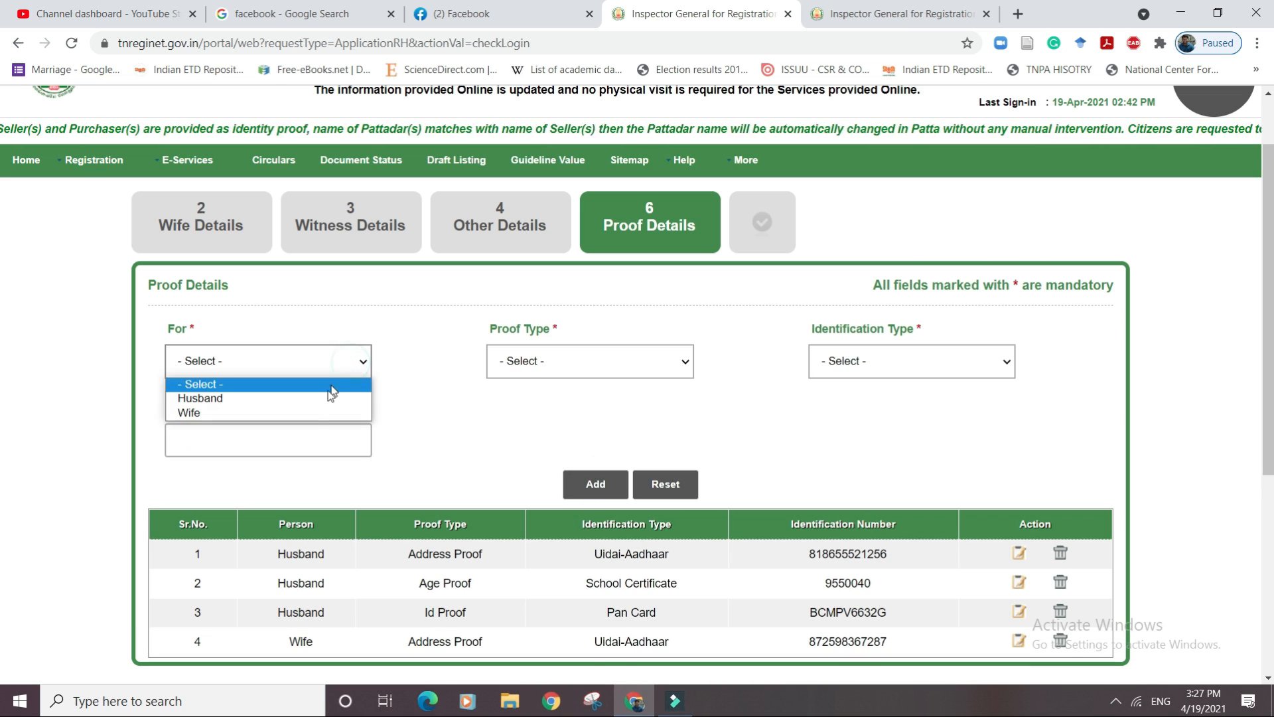
pyautogui.click(319, 413)
pyautogui.click(572, 364)
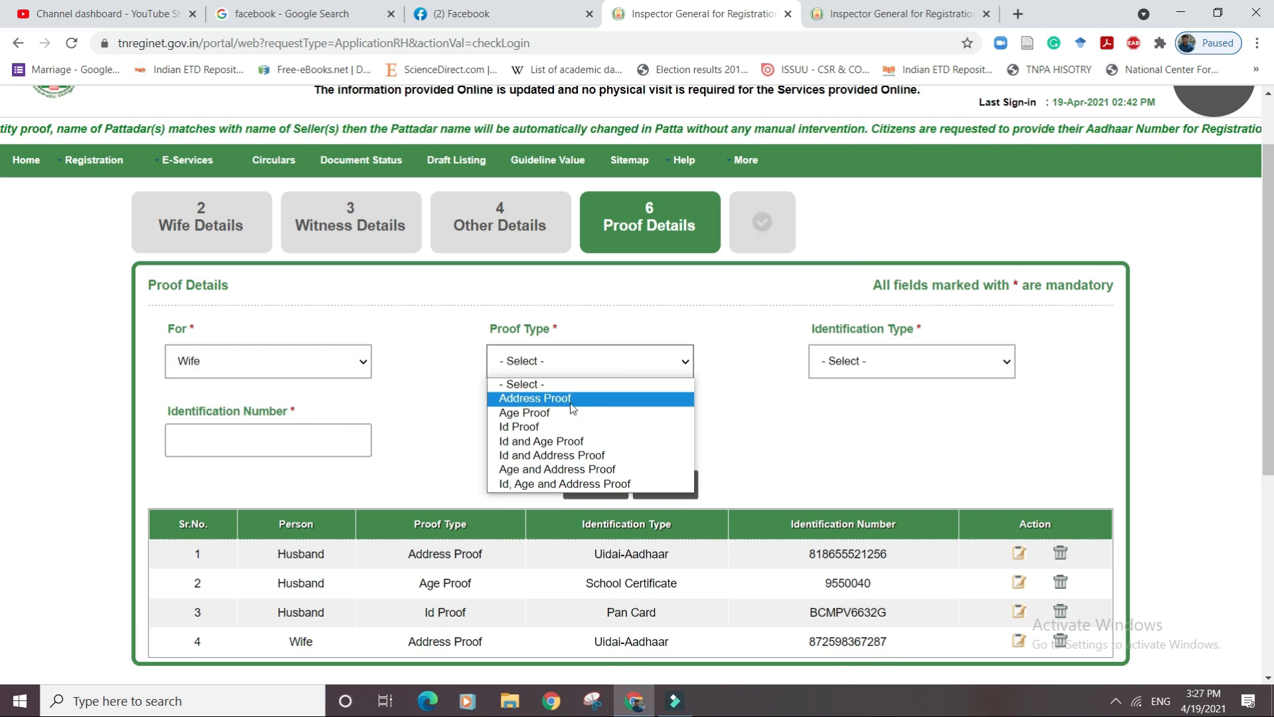
pyautogui.click(565, 442)
pyautogui.click(903, 363)
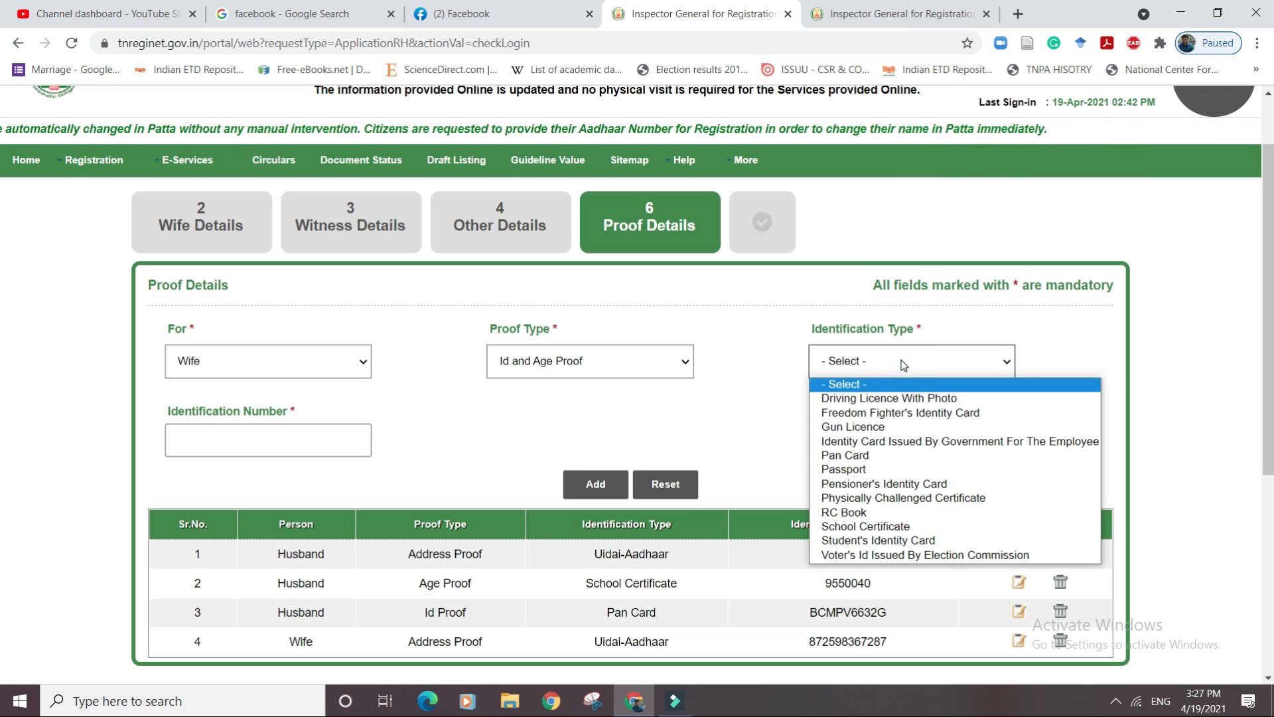
pyautogui.click(889, 526)
pyautogui.click(350, 433)
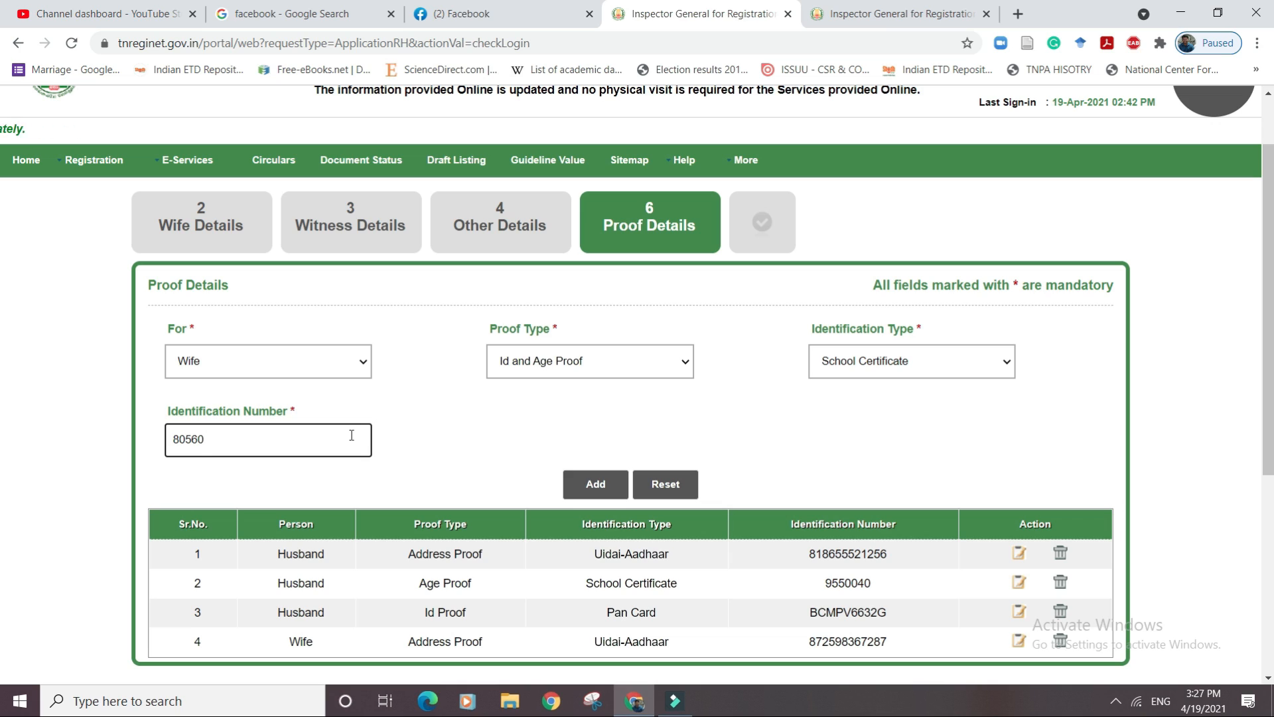
pyautogui.click(596, 483)
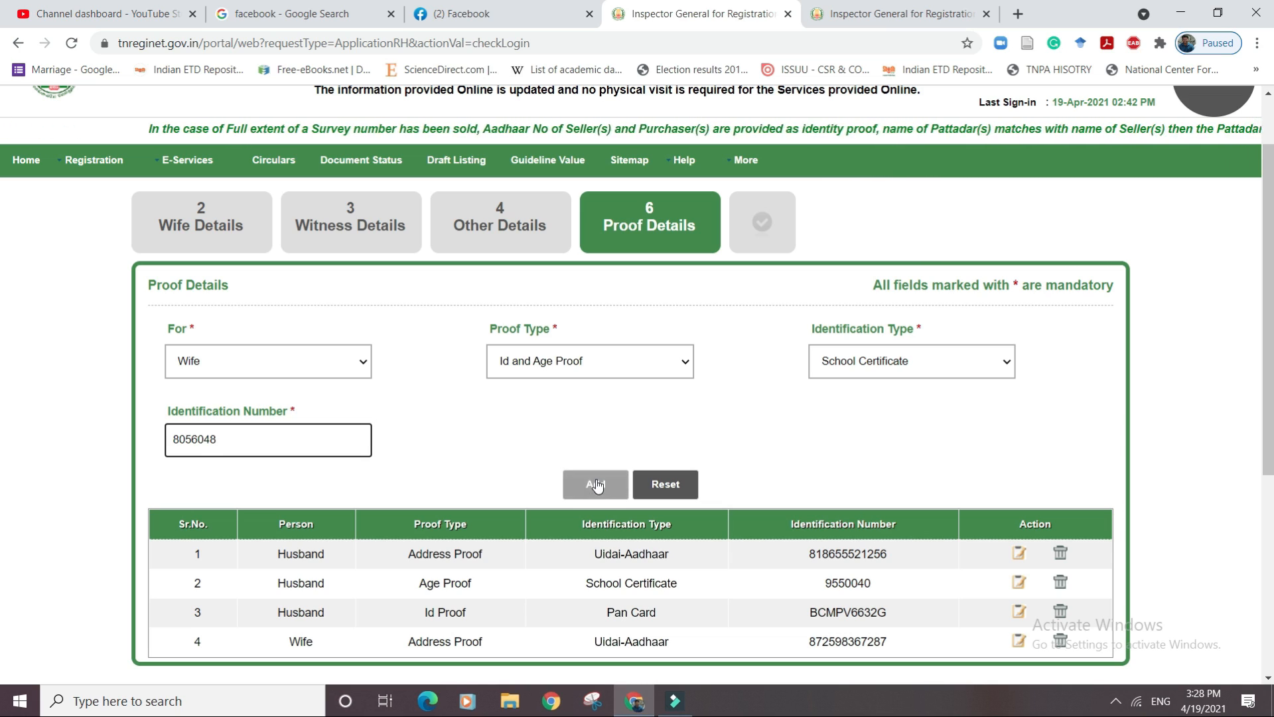
pyautogui.scroll(-4, 1108, 479)
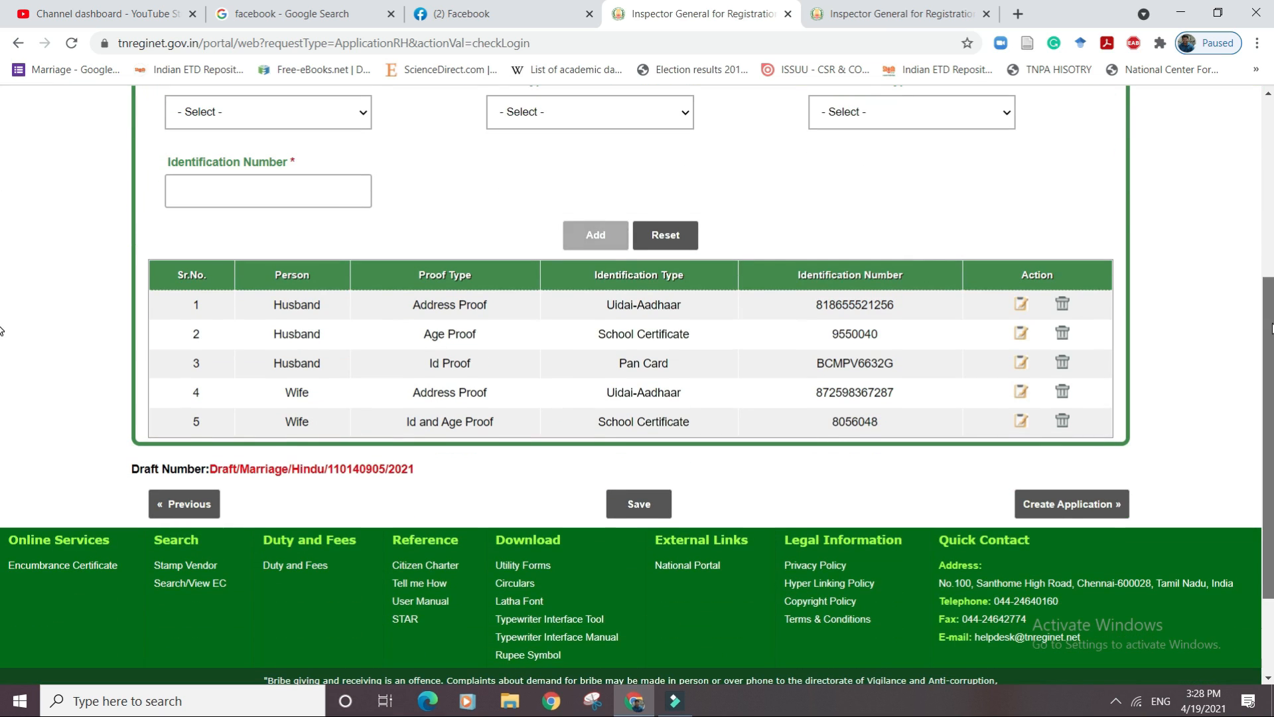
pyautogui.click(1083, 500)
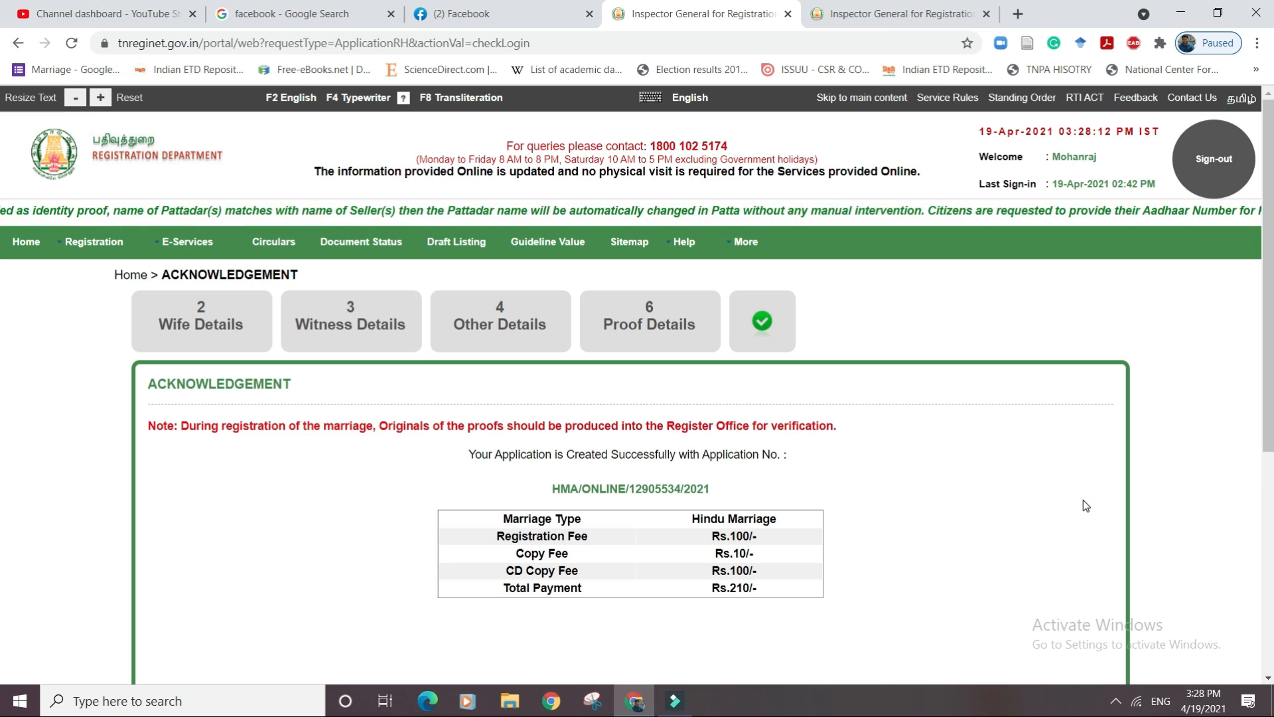
# Scroll the acknowledgement to review the Rs.210/- fee breakdown.
pyautogui.scroll(-3, 931, 517)
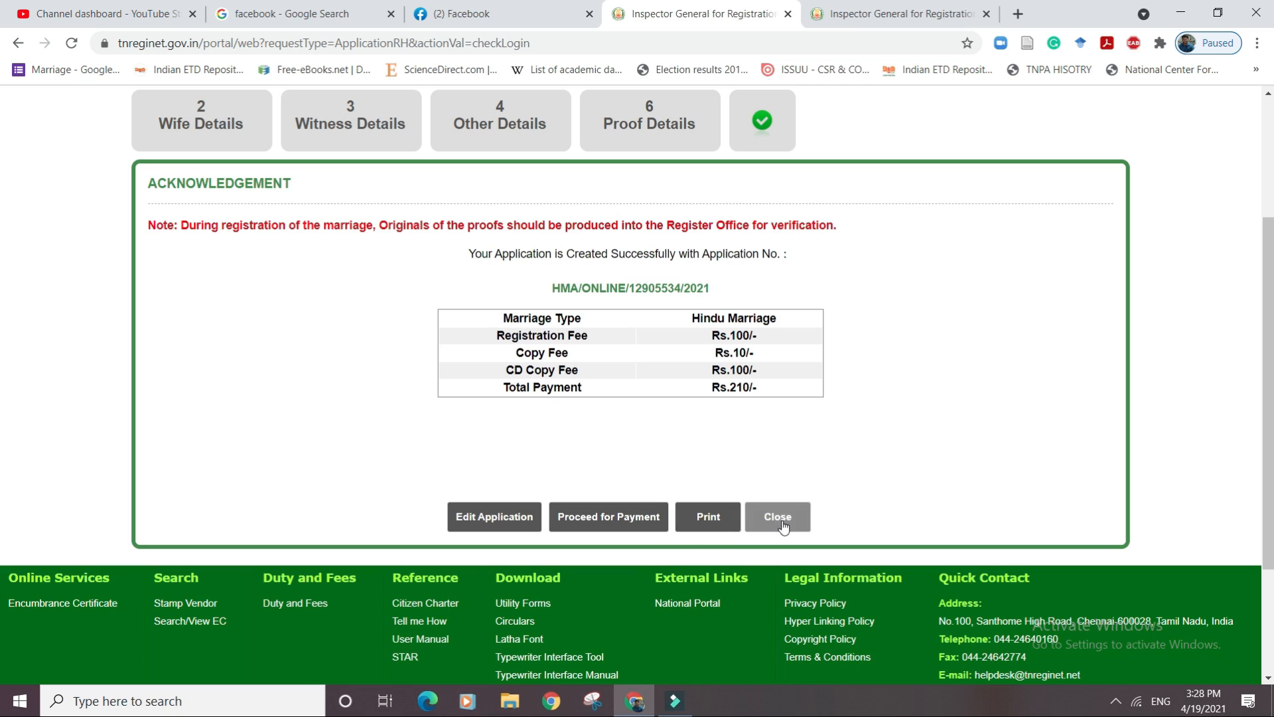
# Close the acknowledgement, select the new application under Search Applications, and initiate a token.
pyautogui.click(763, 527)
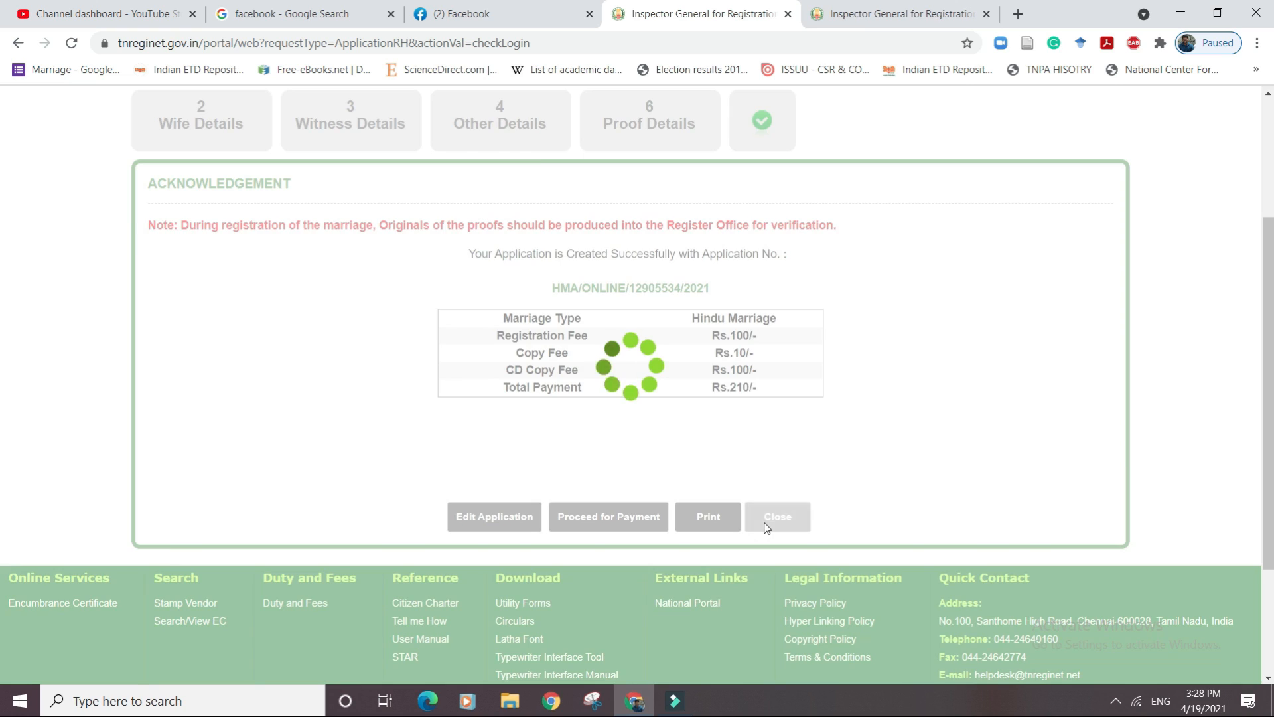
pyautogui.moveTo(93, 241)
pyautogui.moveTo(116, 309)
pyautogui.moveTo(266, 320)
pyautogui.click(264, 483)
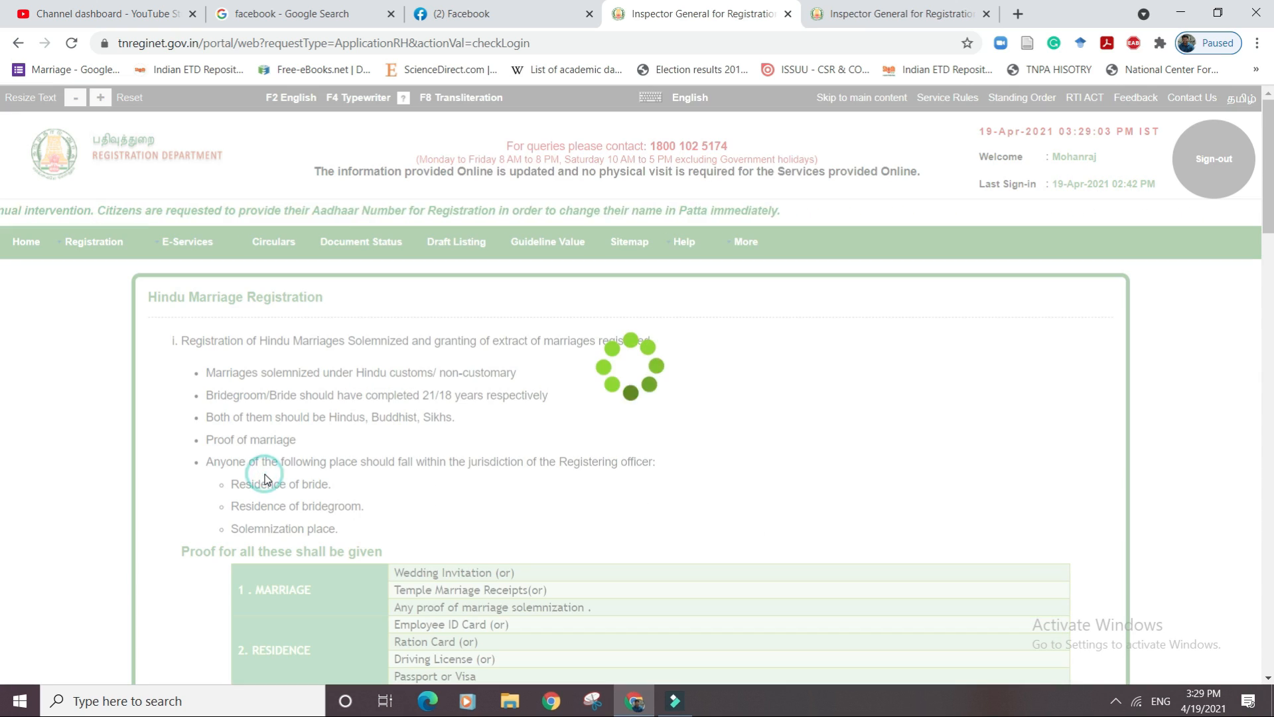
pyautogui.scroll(-5, 1259, 428)
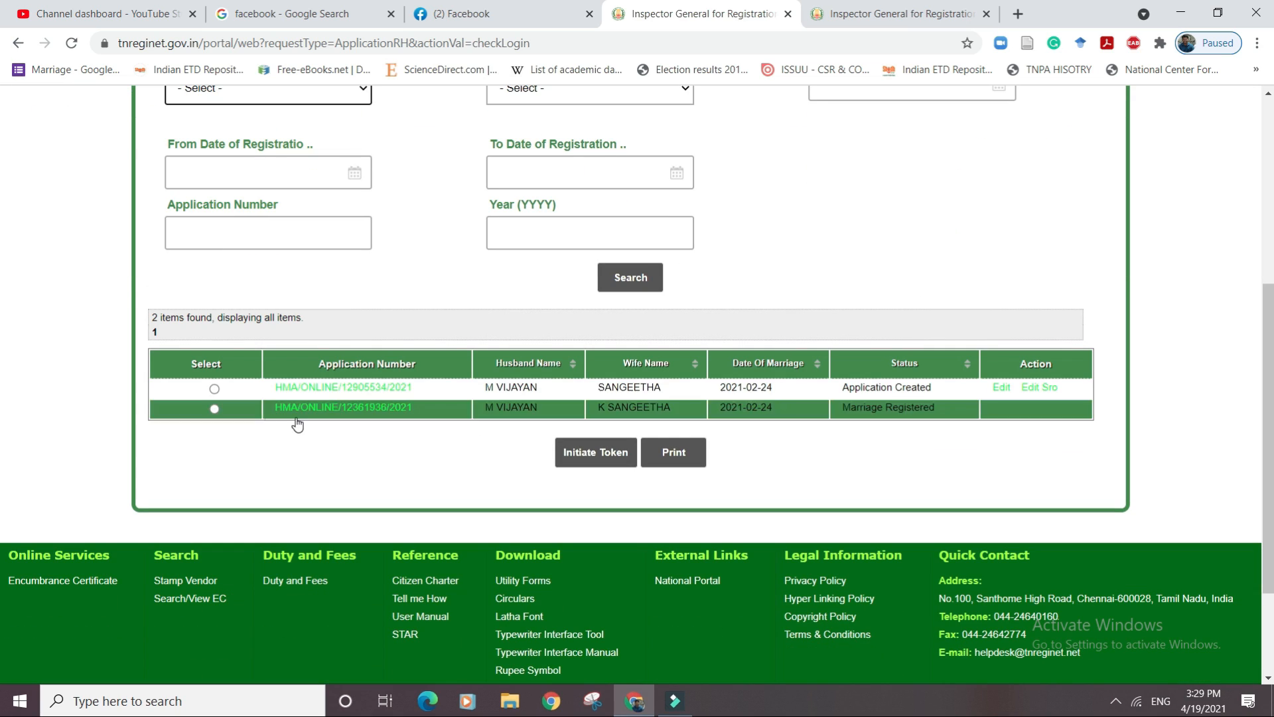
pyautogui.click(214, 389)
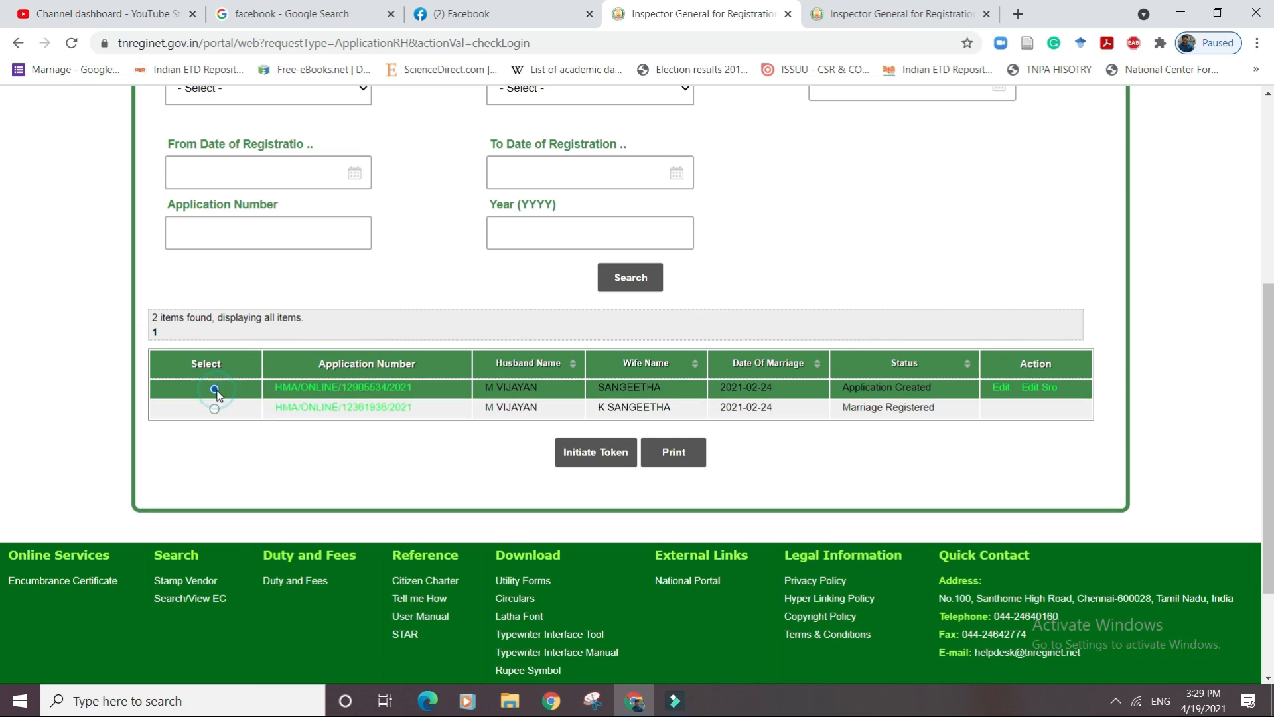
pyautogui.click(579, 455)
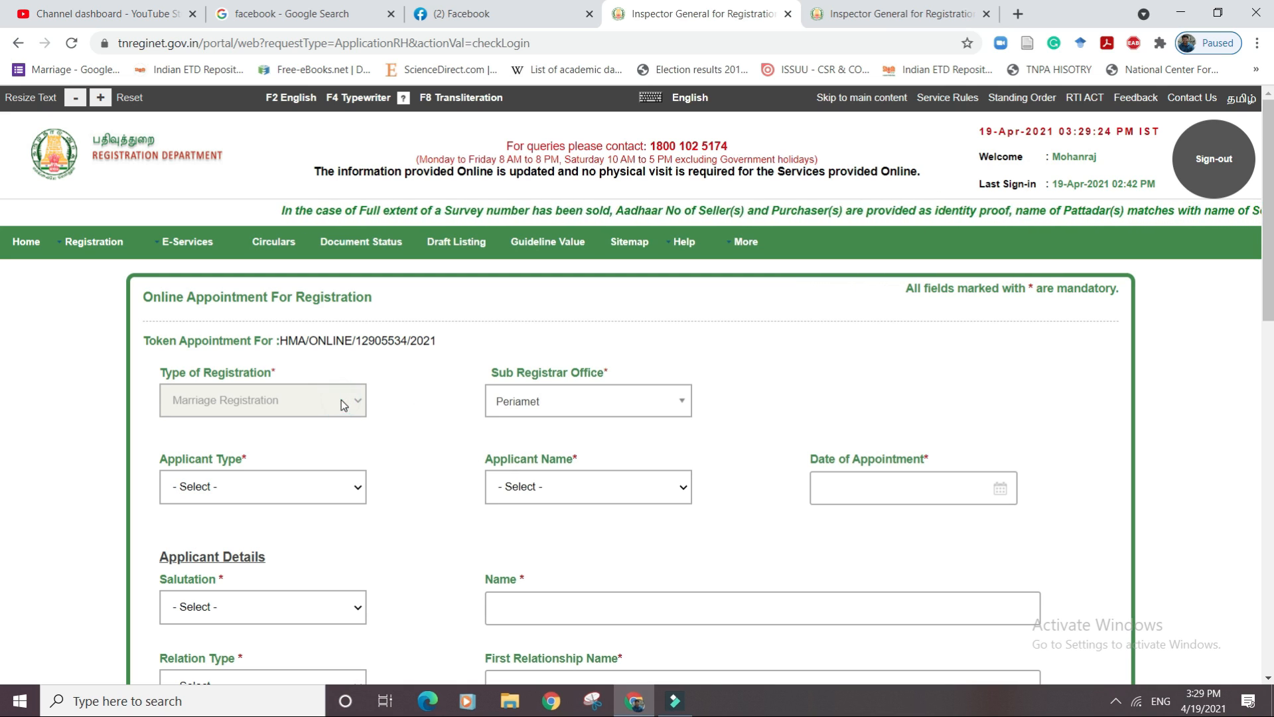
# Set the appointment applicant type to Husband and select his name.
pyautogui.moveTo(1266, 288); pyautogui.dragTo(1194, 575)
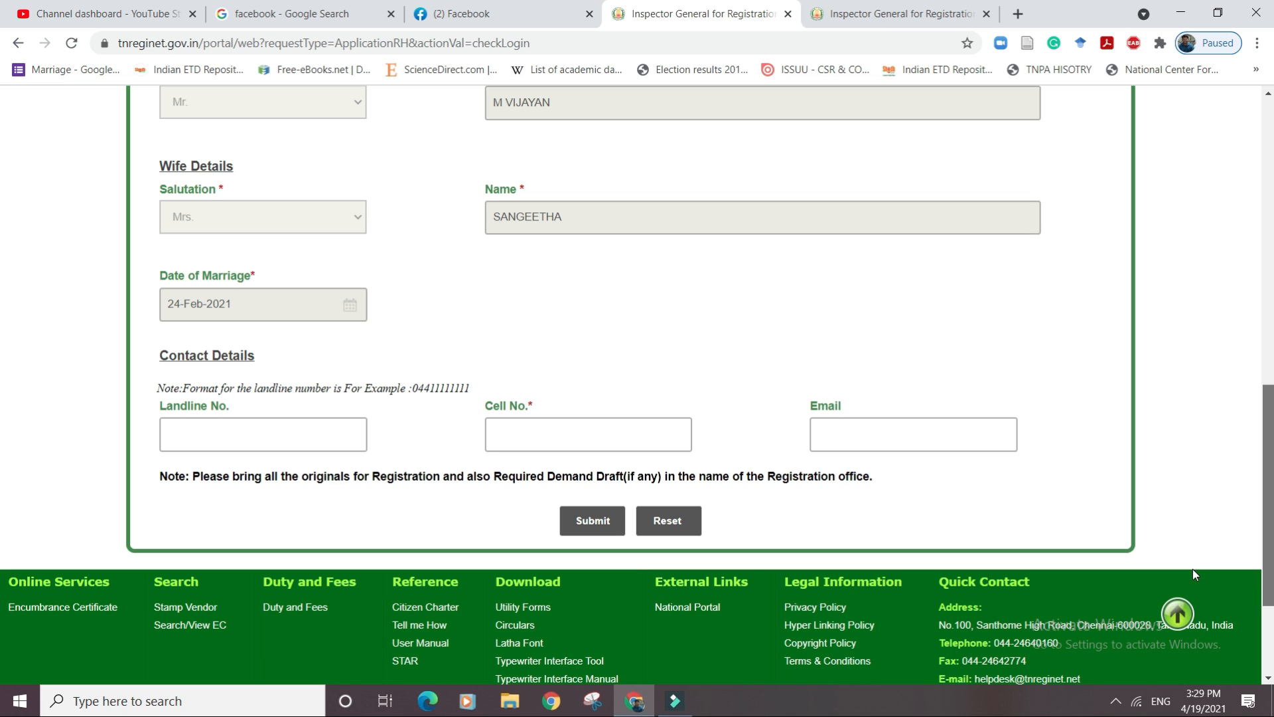
pyautogui.scroll(7, 1192, 568)
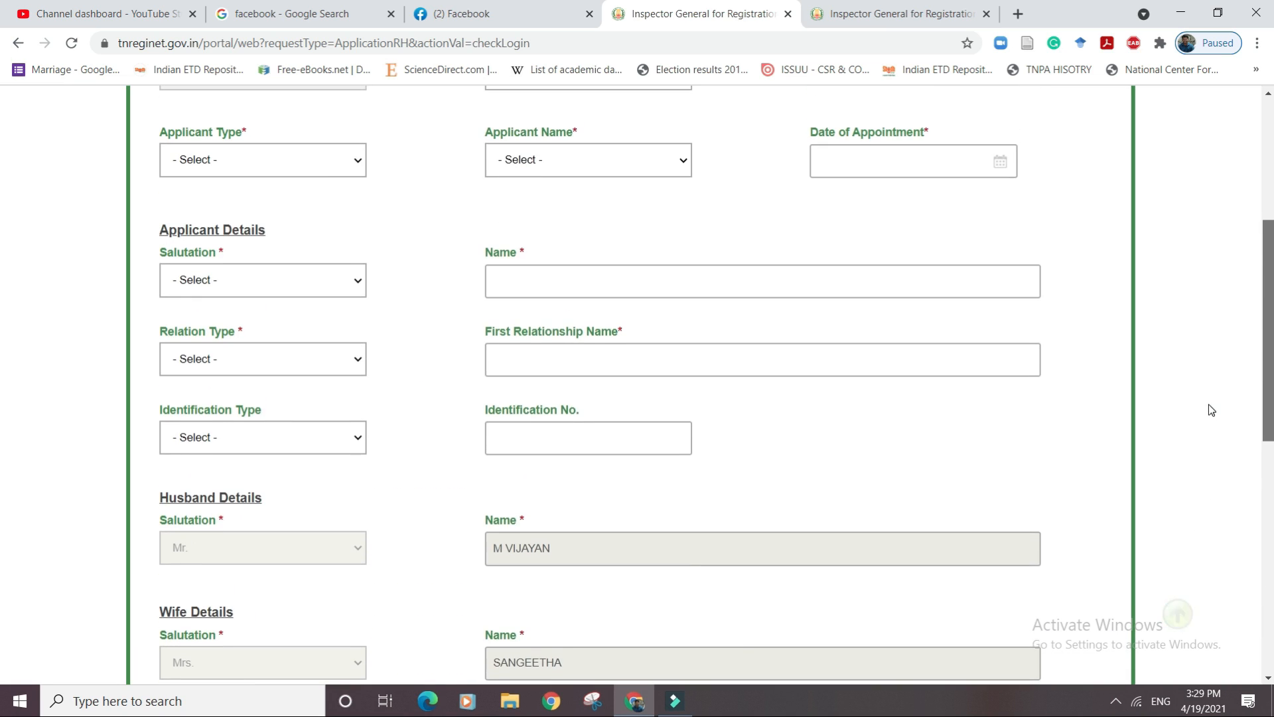
pyautogui.scroll(2, 1211, 409)
pyautogui.scroll(1, 1219, 364)
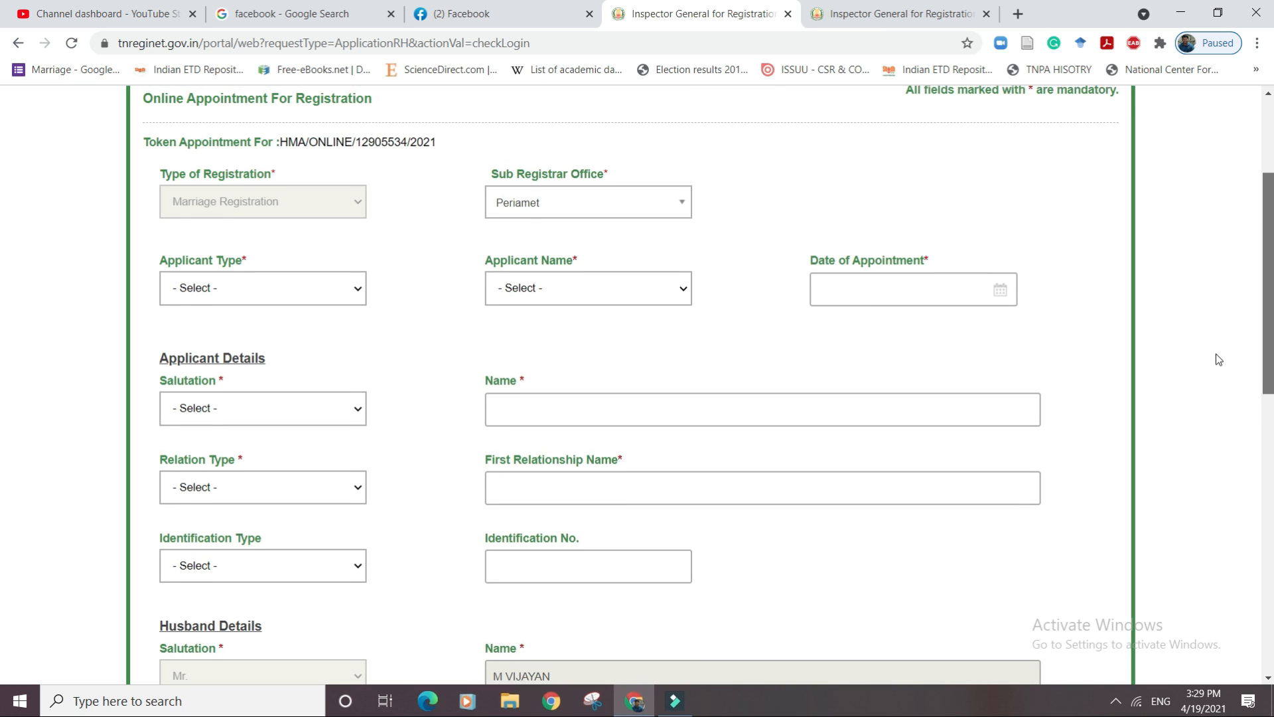
pyautogui.scroll(1, 1219, 334)
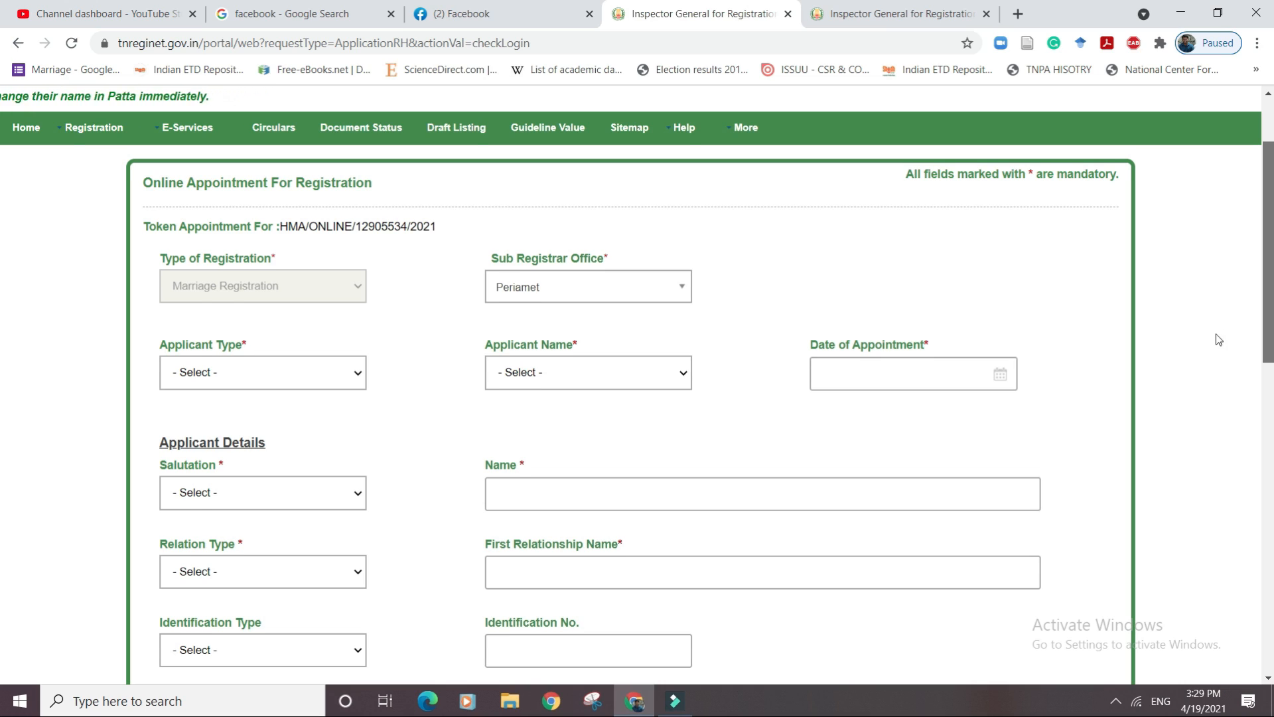
pyautogui.scroll(-1, 1217, 335)
pyautogui.click(317, 321)
pyautogui.click(290, 345)
pyautogui.click(537, 325)
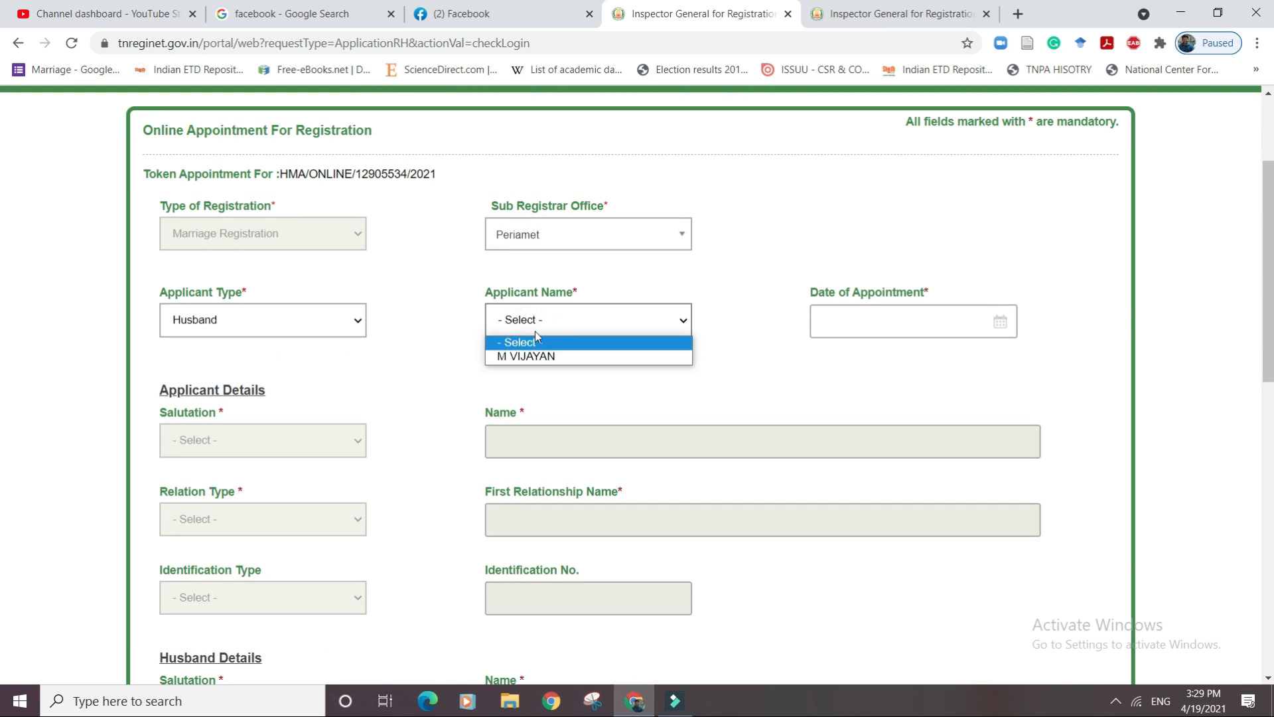
pyautogui.click(535, 363)
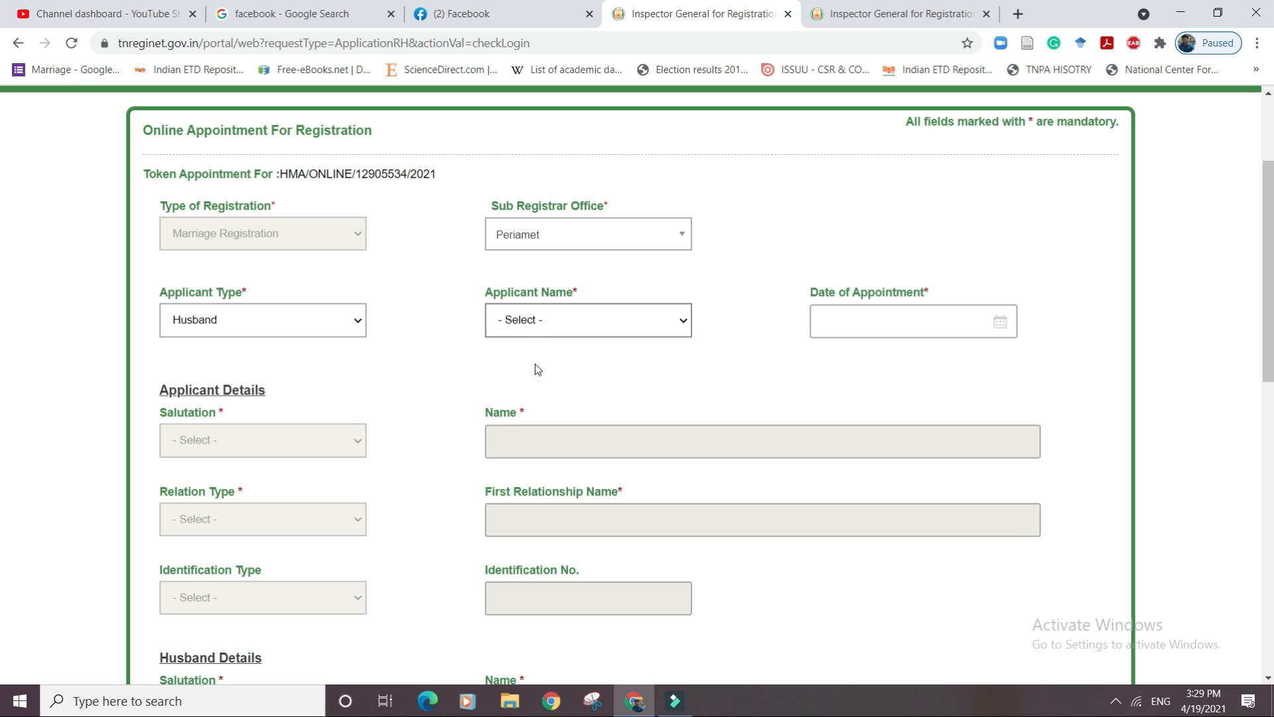
# Book 23-Apr-2021, slot 12:00-13:00, token 1 - General Category.
pyautogui.click(1008, 325)
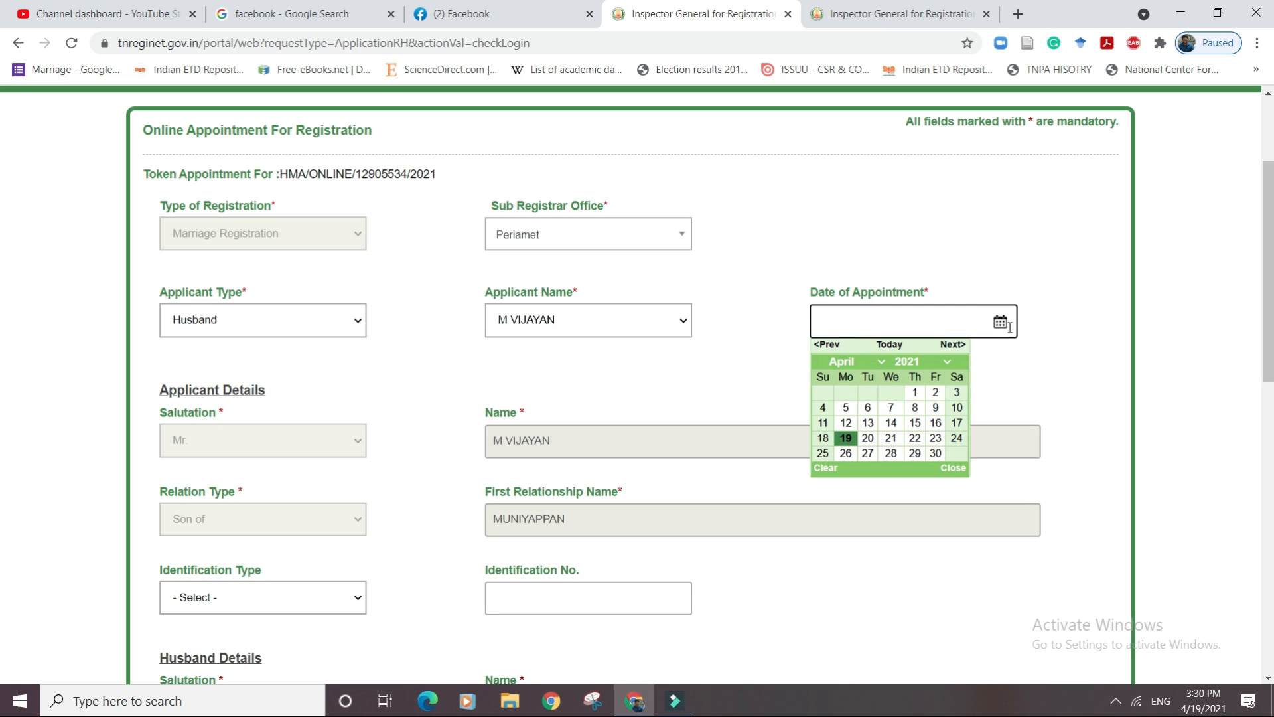
pyautogui.click(941, 439)
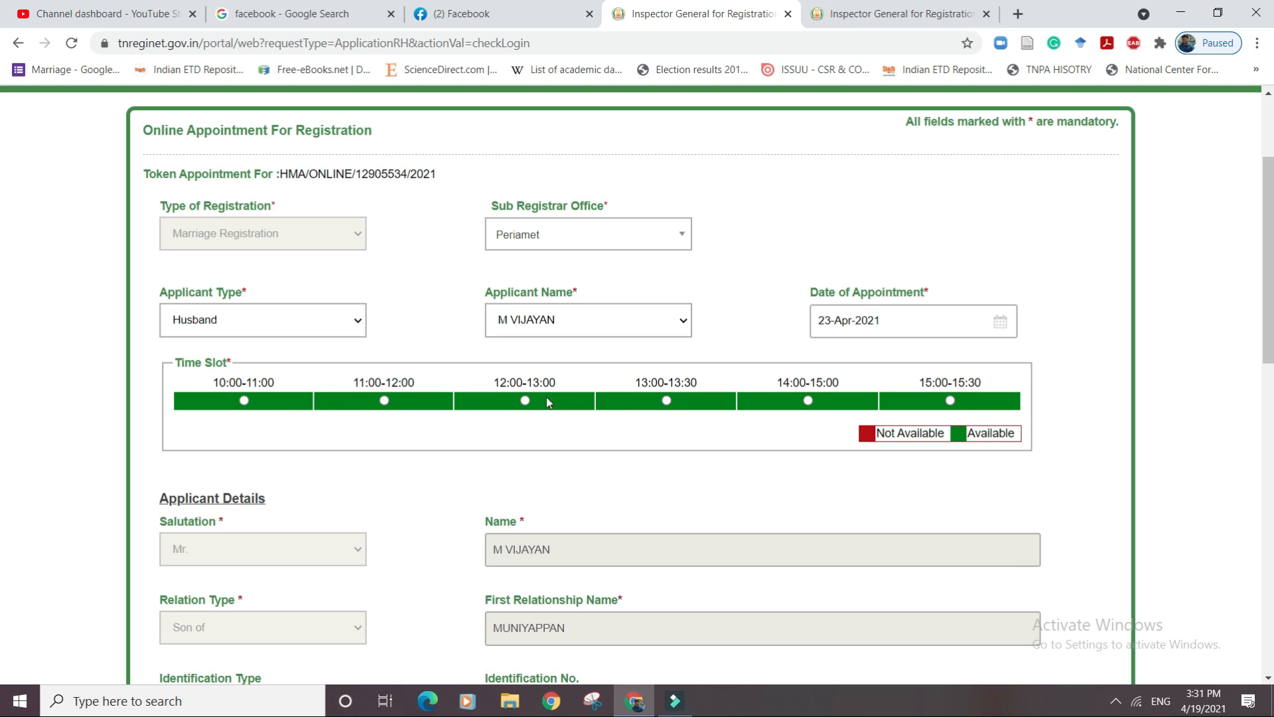
pyautogui.click(525, 401)
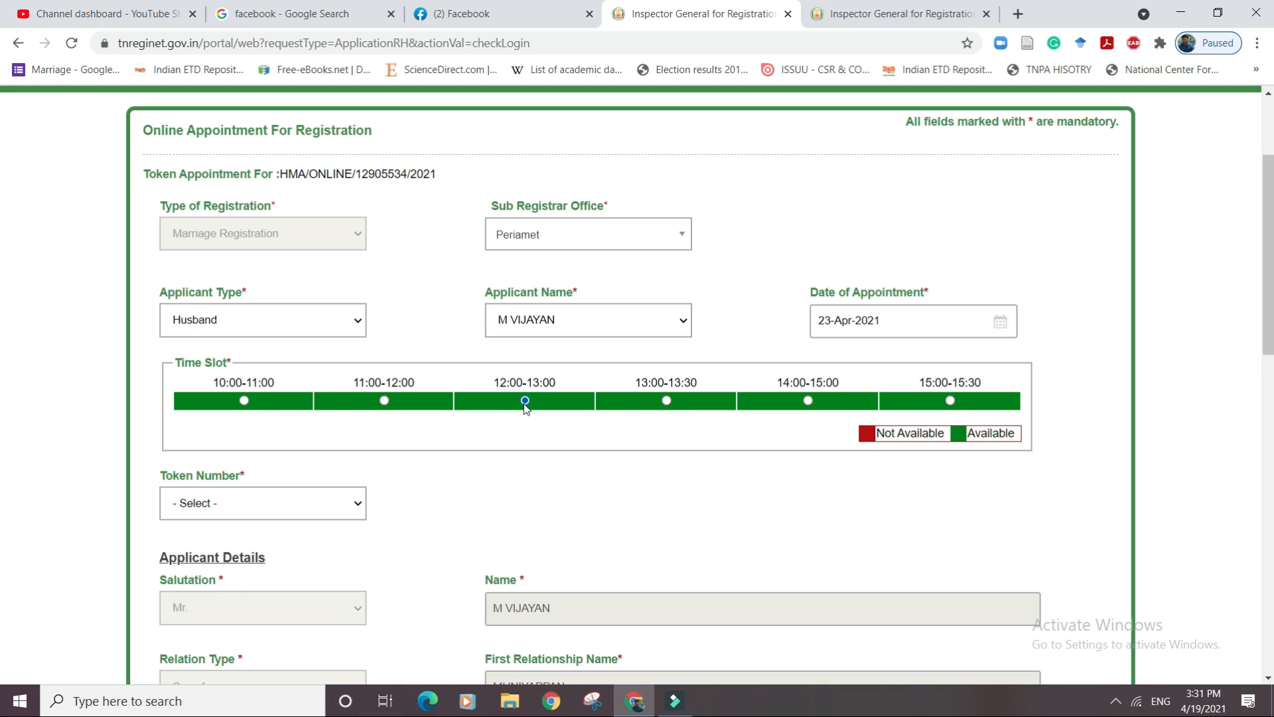
pyautogui.click(338, 508)
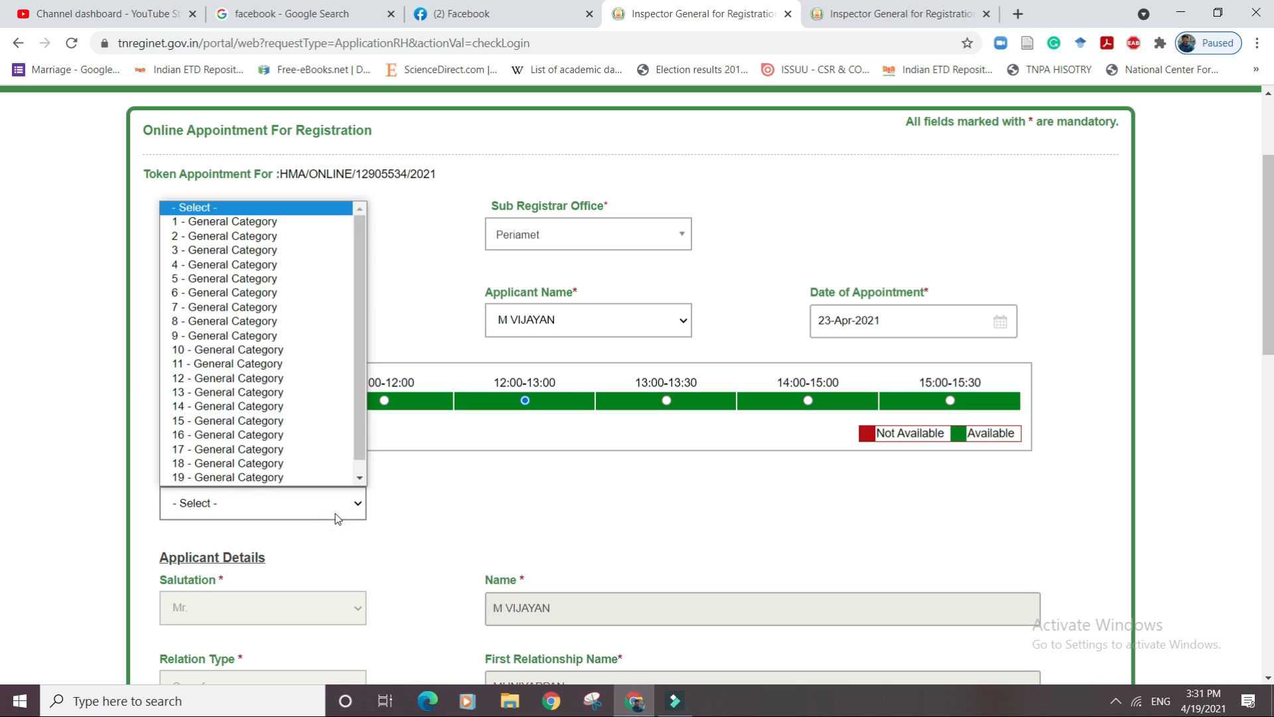
pyautogui.click(227, 221)
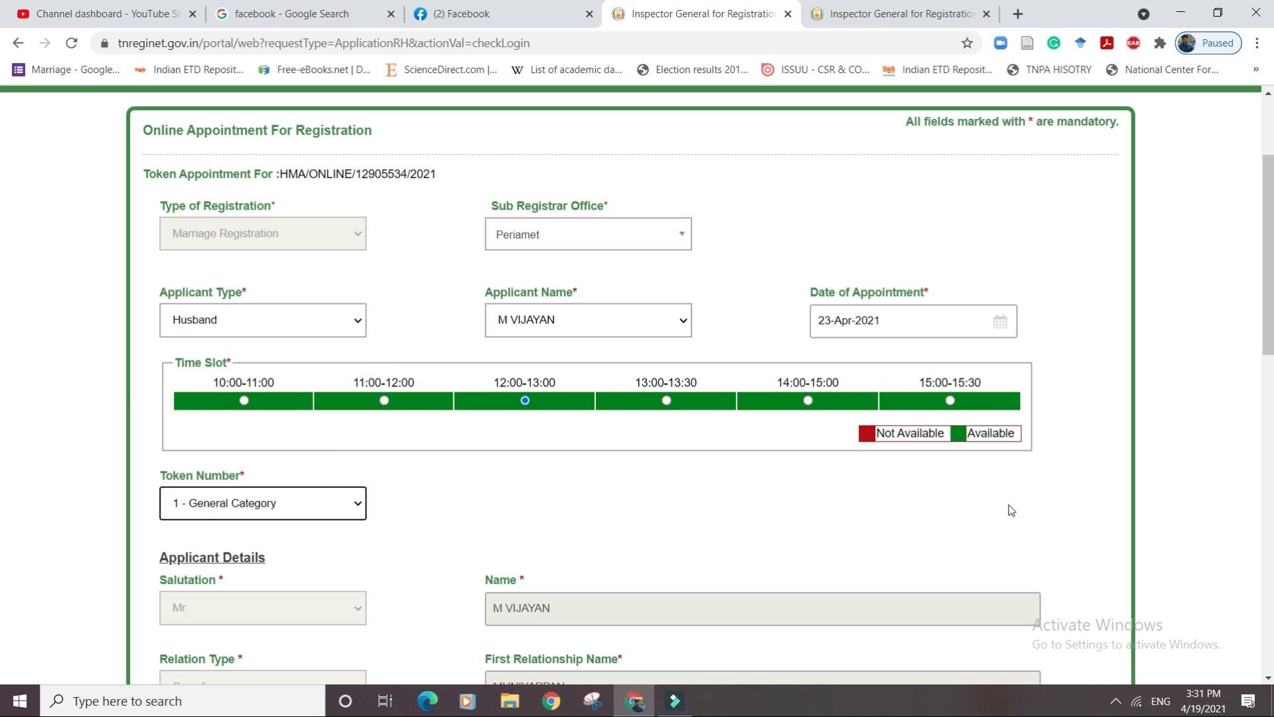
pyautogui.moveTo(1266, 270); pyautogui.dragTo(1205, 500)
# Enter the applicant's mobile number, submit, and confirm the token booking.
pyautogui.click(542, 501)
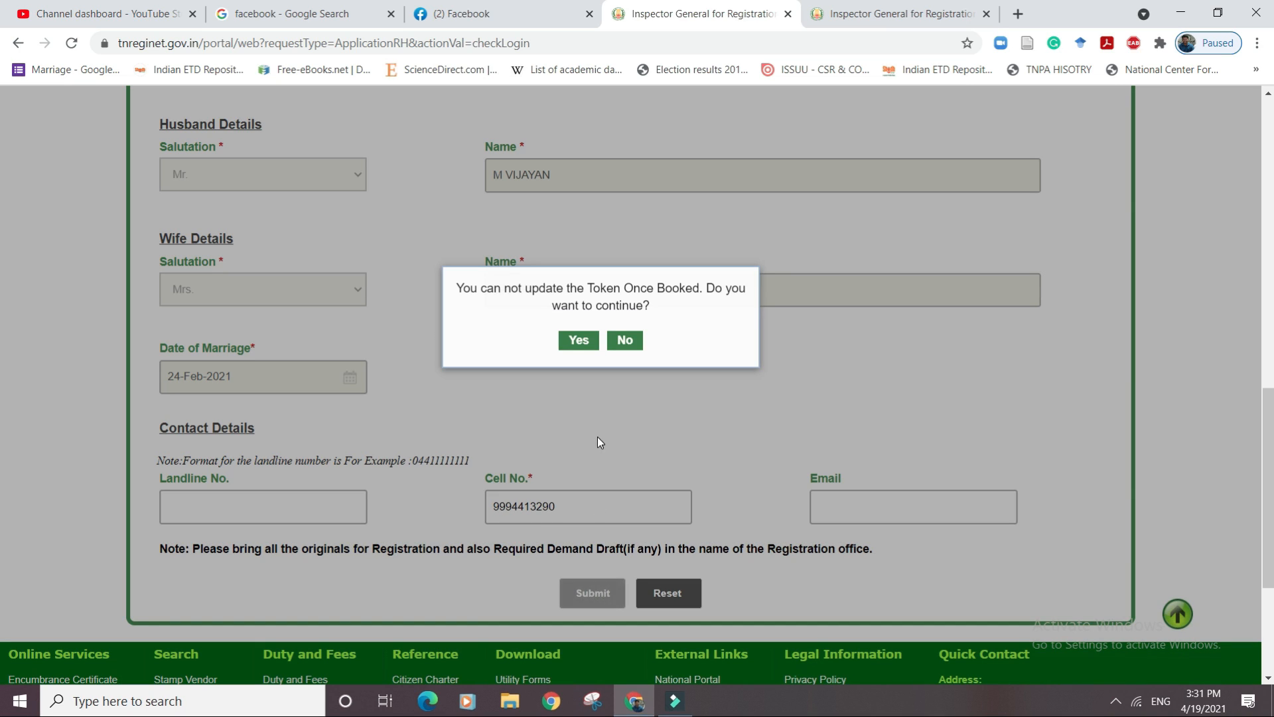
pyautogui.click(585, 344)
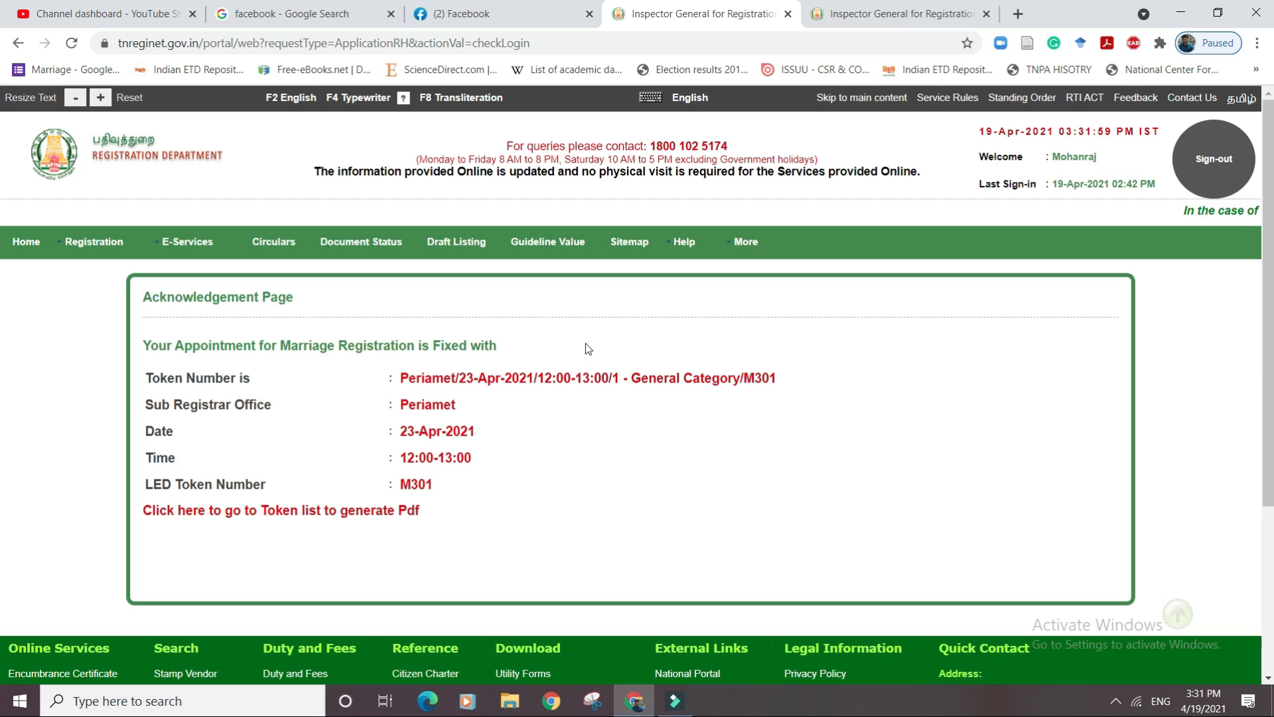
# Generate the appointment token acknowledgement PDF from the token list and save it to the Desktop.
pyautogui.click(371, 510)
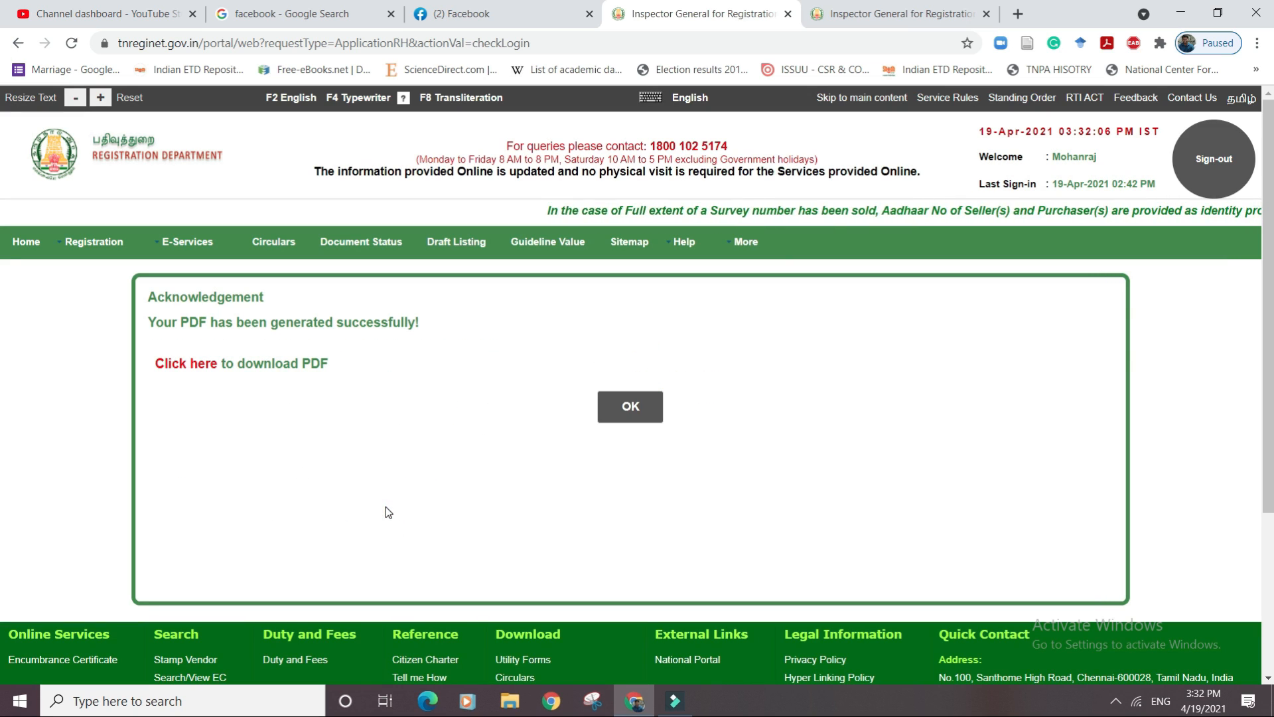
pyautogui.click(193, 365)
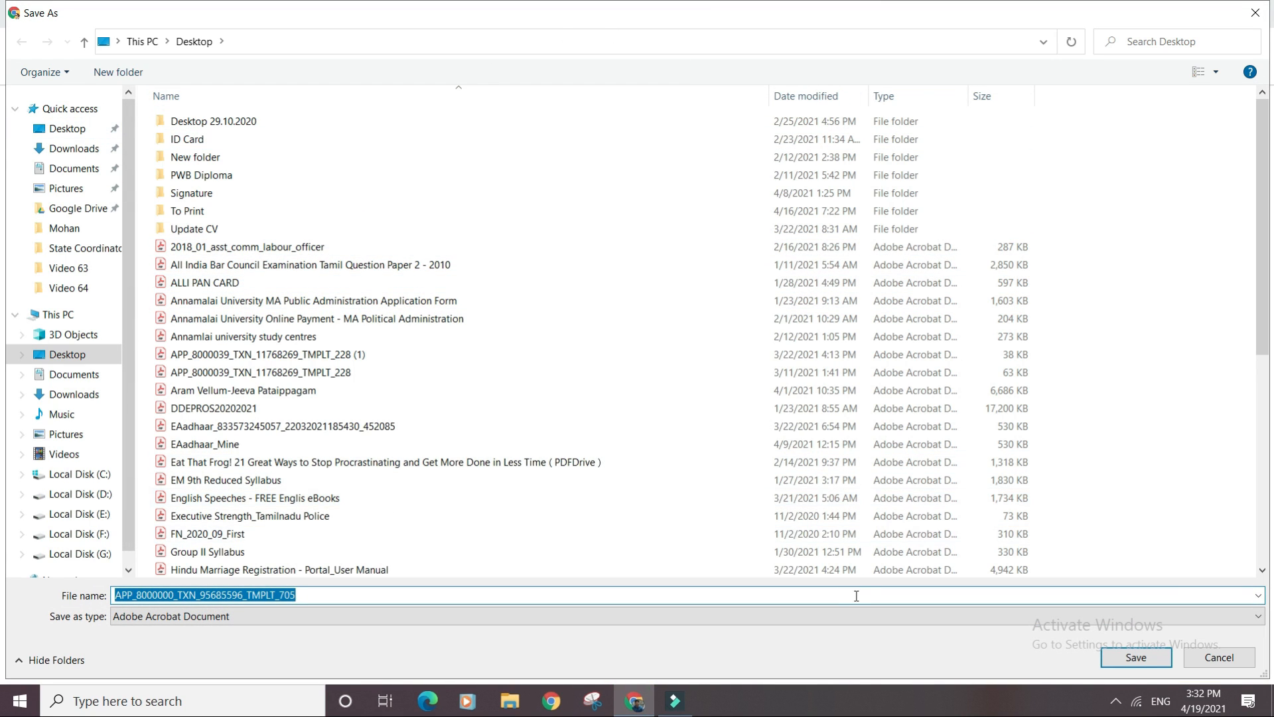
pyautogui.click(1139, 660)
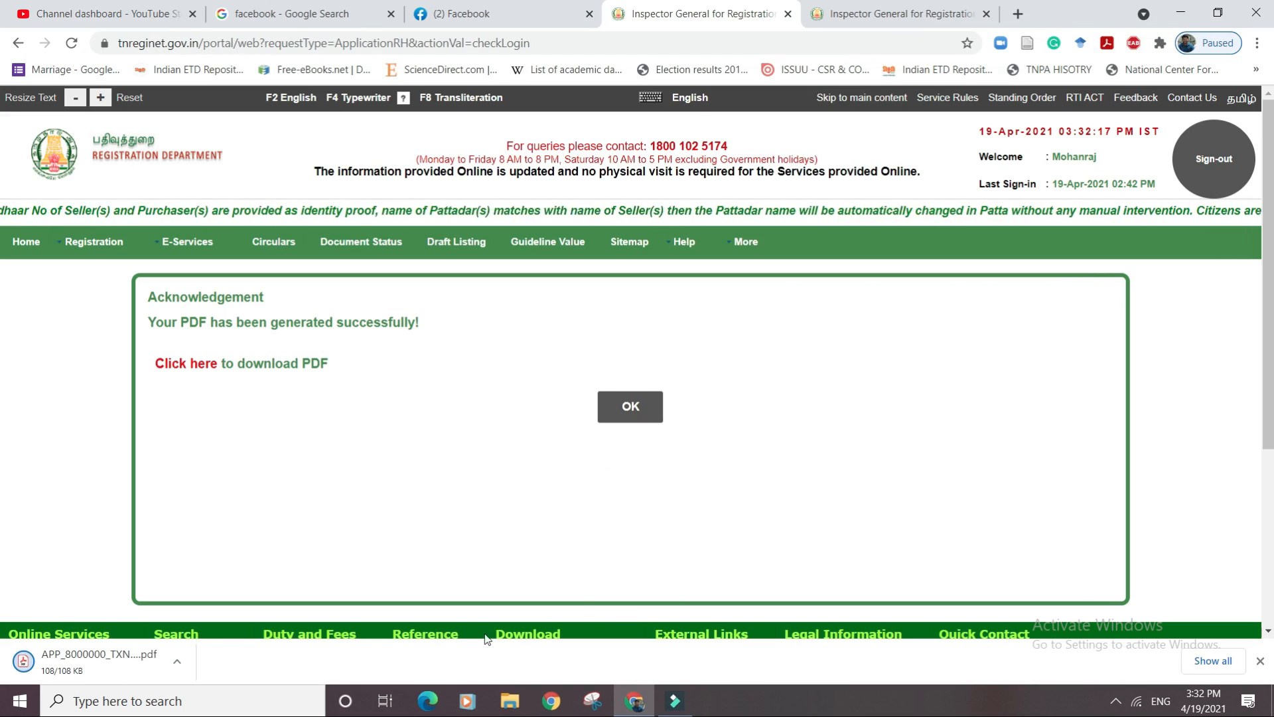
pyautogui.click(177, 663)
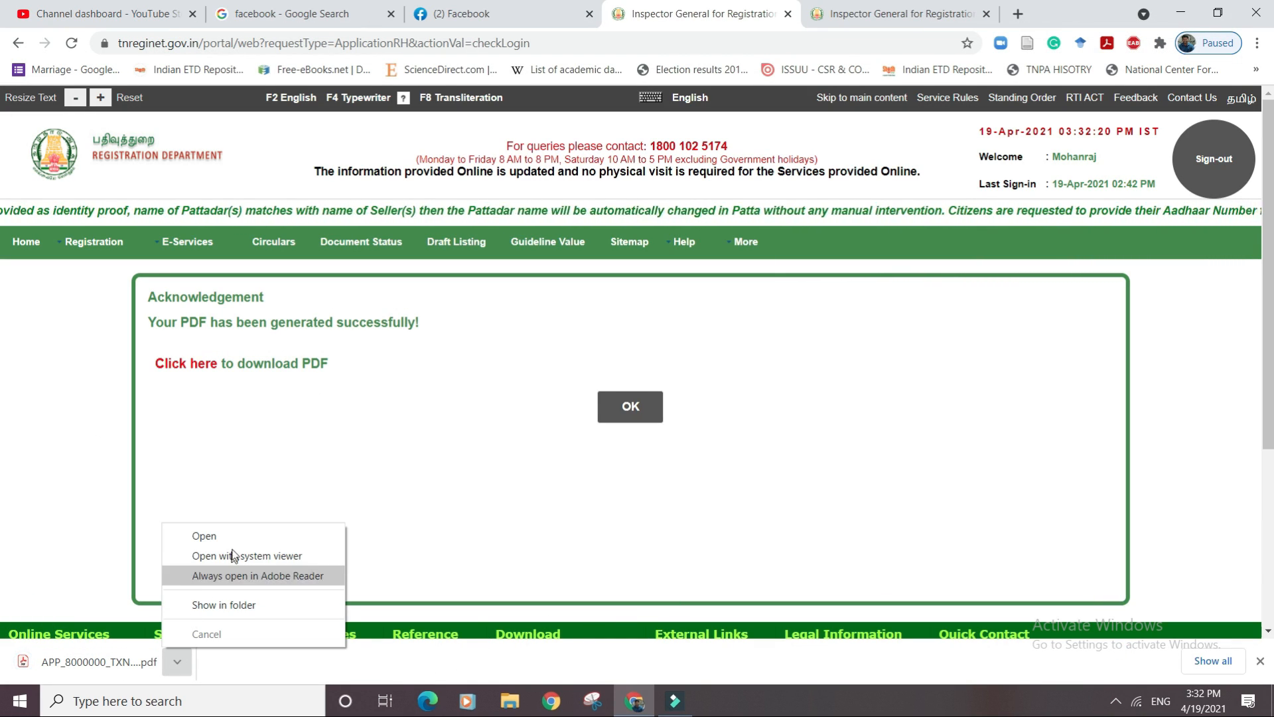
# Open the downloaded slip showing 23/04/2021, 12:00-13:00, token 1 [M301] in Chrome's viewer.
pyautogui.click(229, 533)
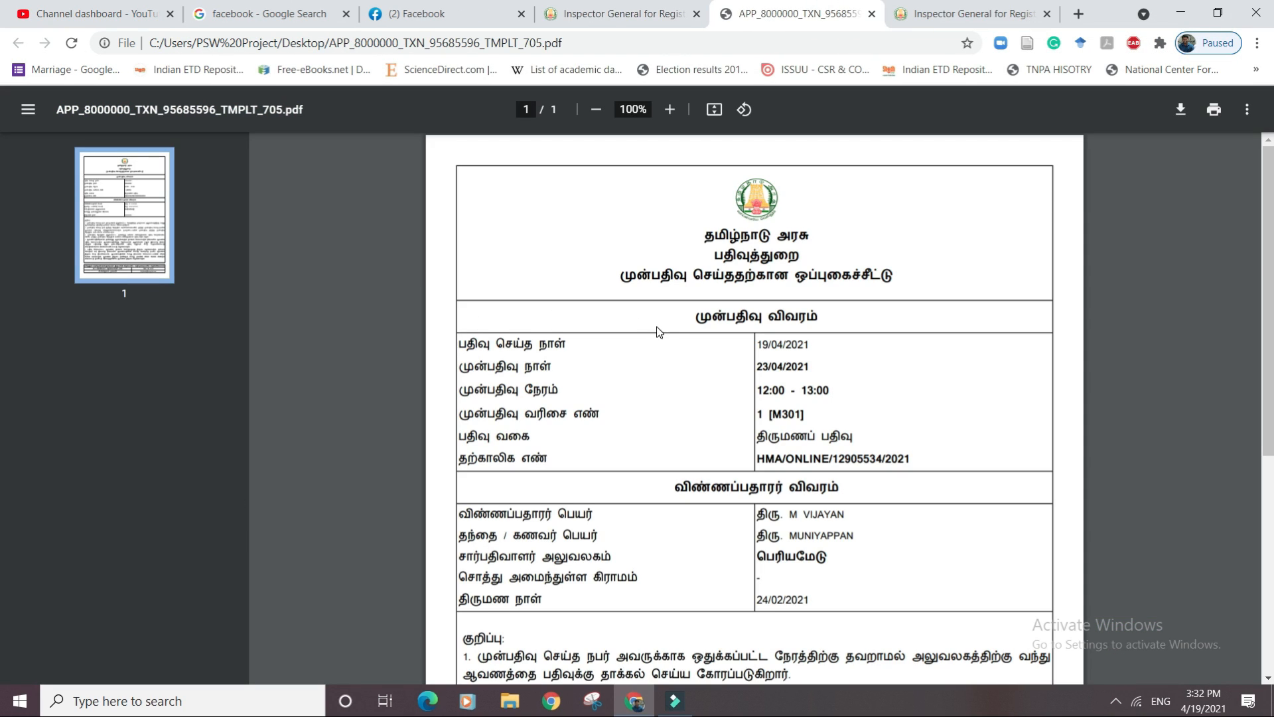
pyautogui.moveTo(1268, 292); pyautogui.dragTo(1253, 239)
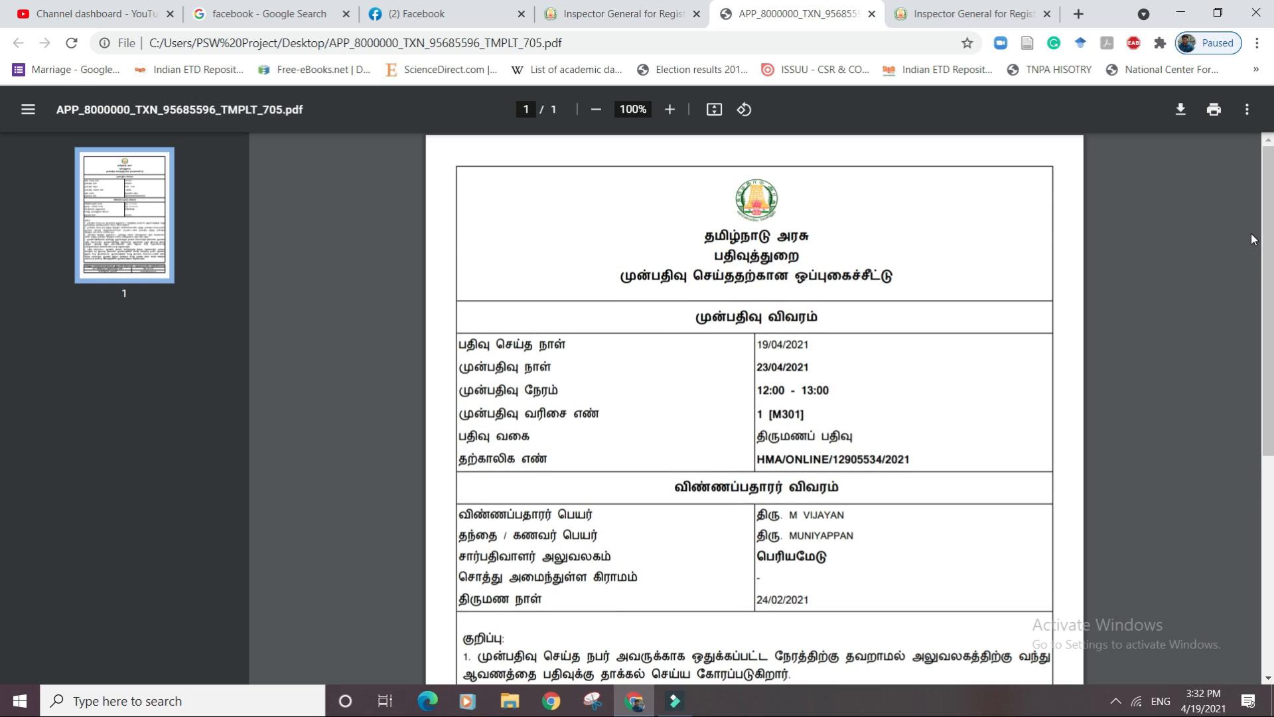